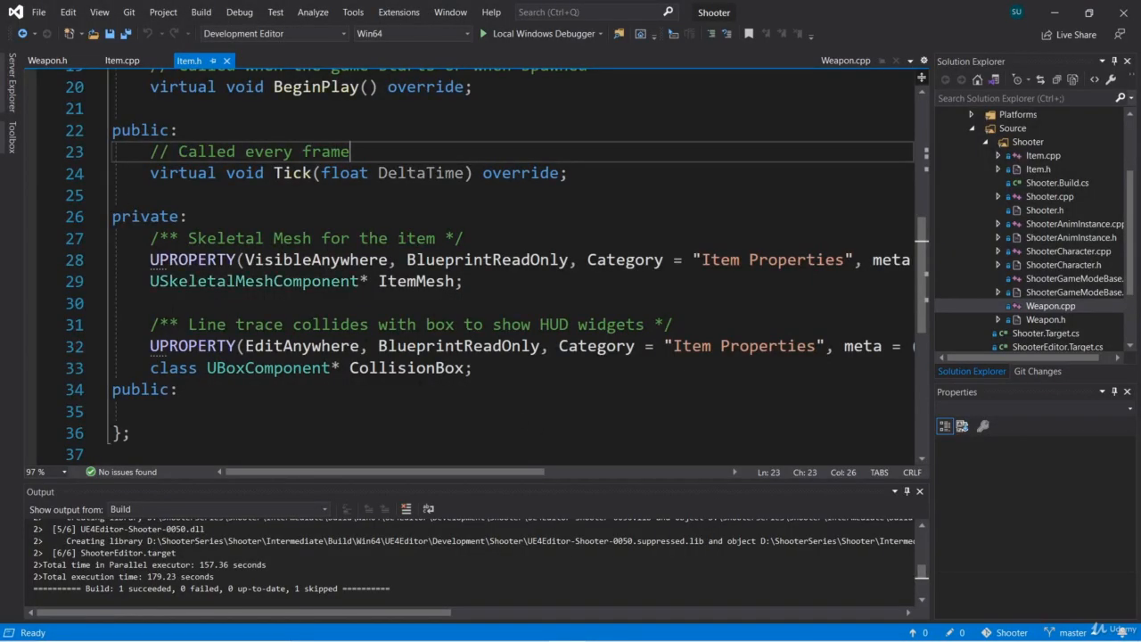
Declare class UWidgetComponent* PickupWidget; in the private section of Item.h, one blank line below the CollisionBox declaration.
{"action": "left_click", "coordinate": [506, 368]}
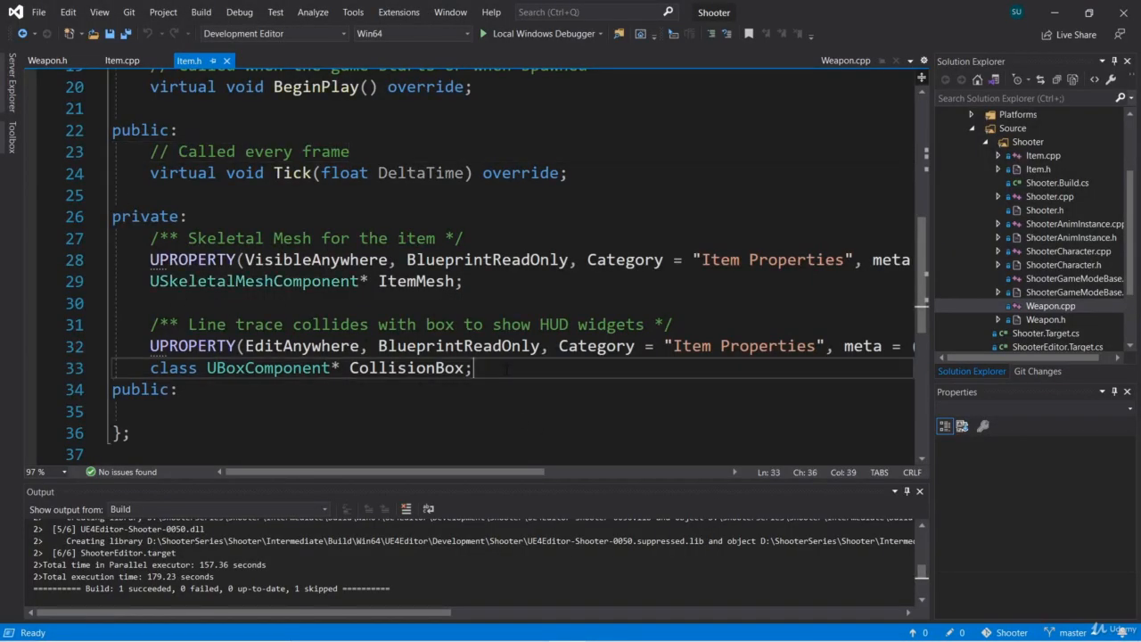
{"action": "key", "text": "Return"}
{"action": "key", "text": "Return"}
{"action": "type", "text": "class "}
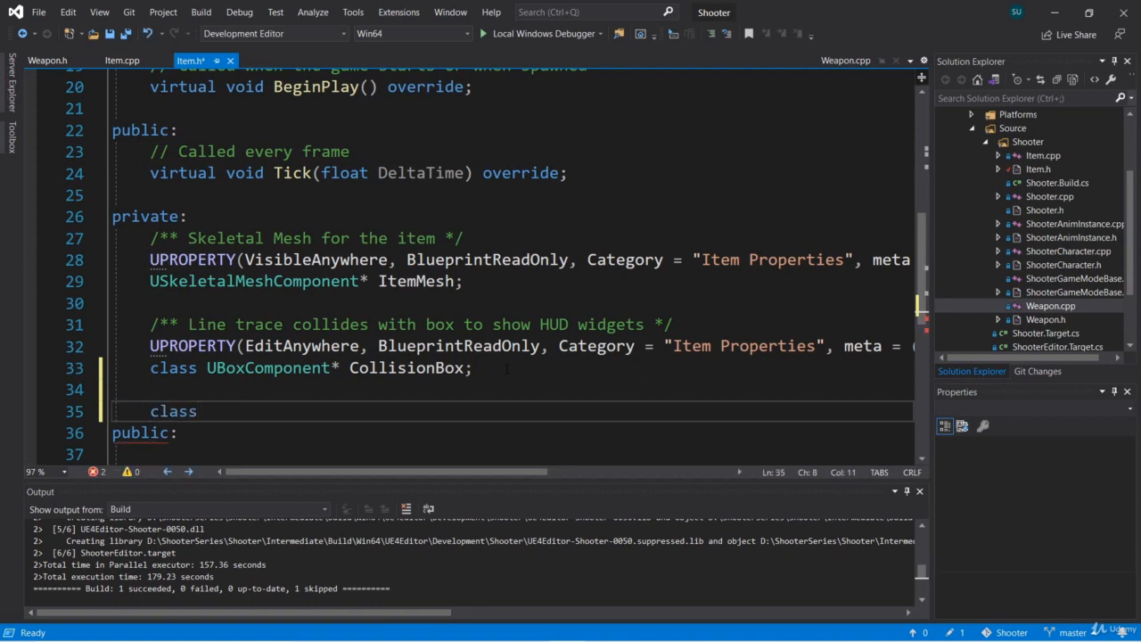
{"action": "type", "text": "UWidge"}
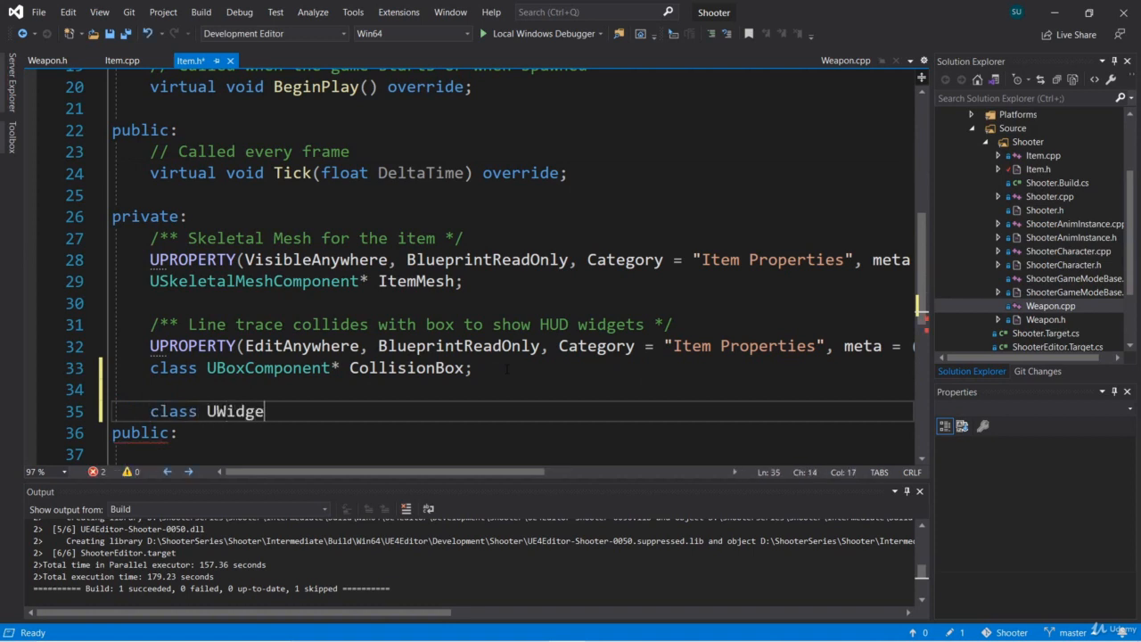
{"action": "type", "text": "tComponent* "}
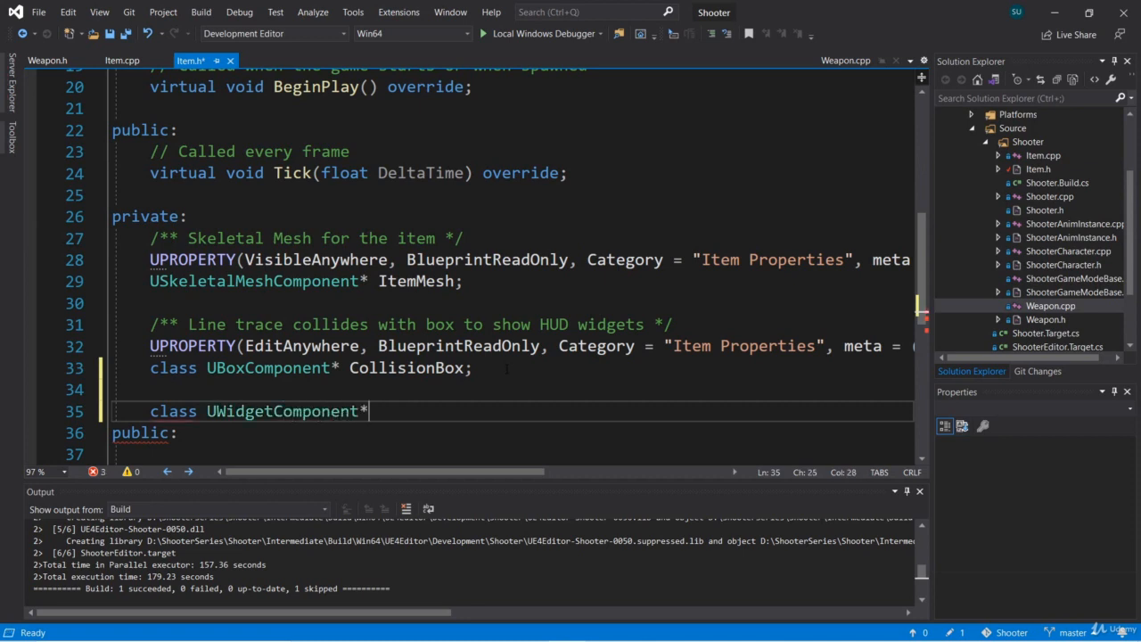
{"action": "type", "text": "PickupWidget"}
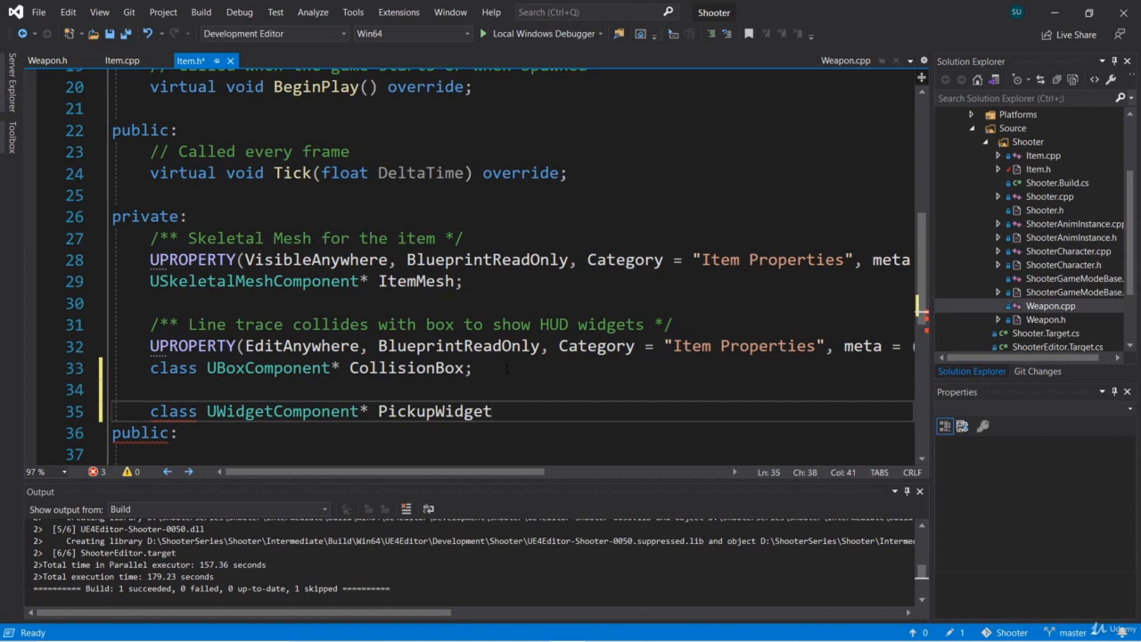
{"action": "type", "text": ";"}
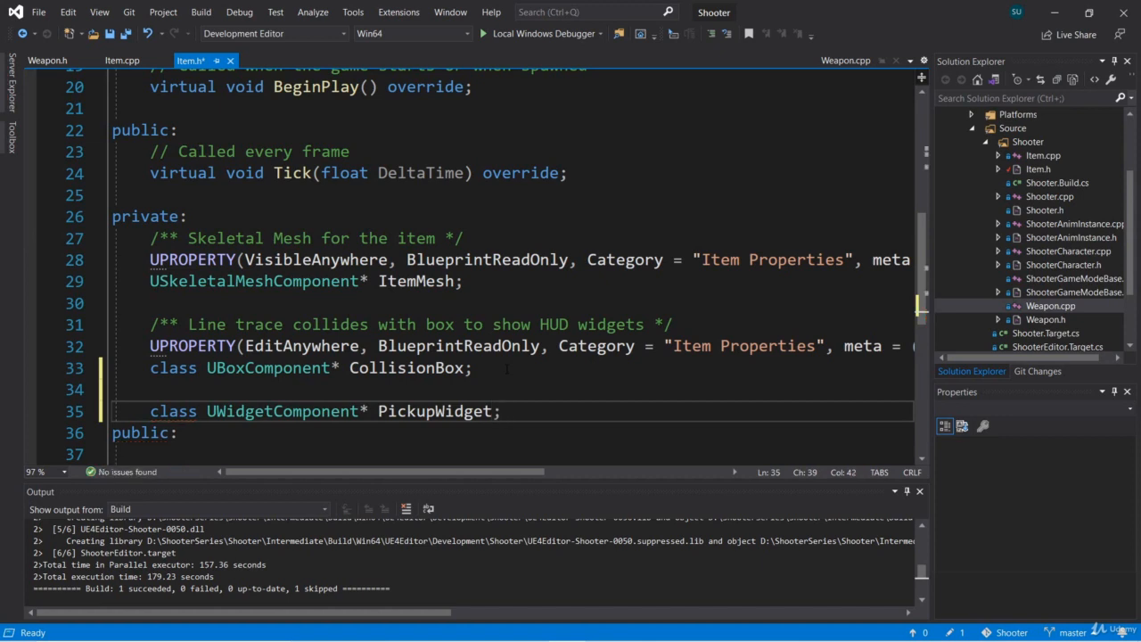
Add a UPROPERTY macro above the PickupWidget declaration with the specifiers EditAnywhere and BlueprintReadOnly.
{"action": "key", "text": "Up"}
{"action": "key", "text": "Return"}
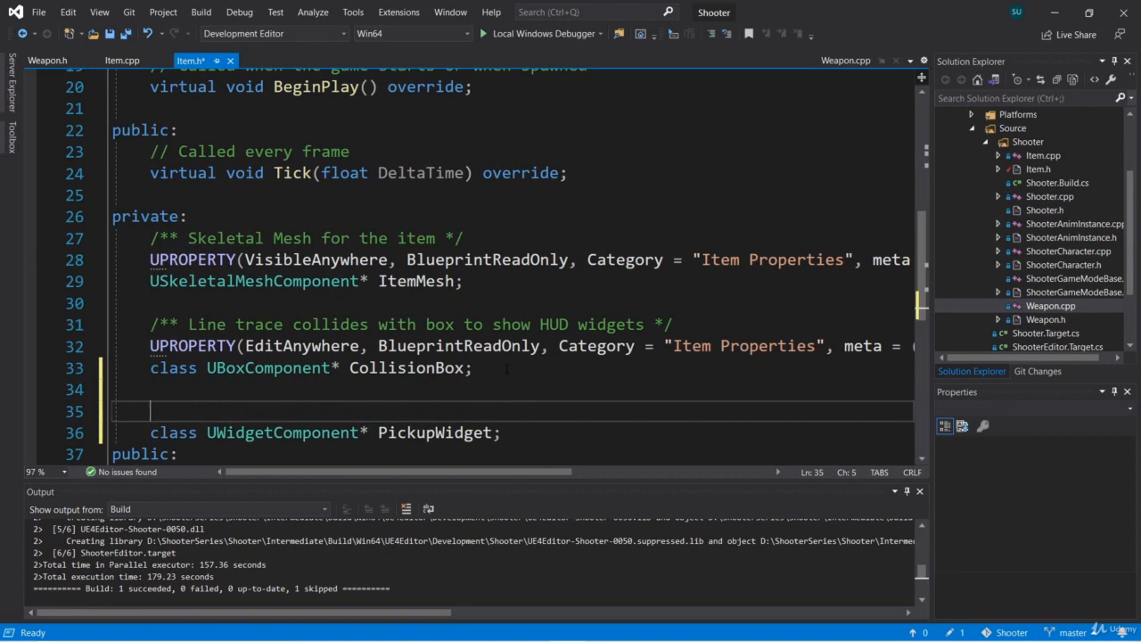
{"action": "type", "text": "UPROPERTY("}
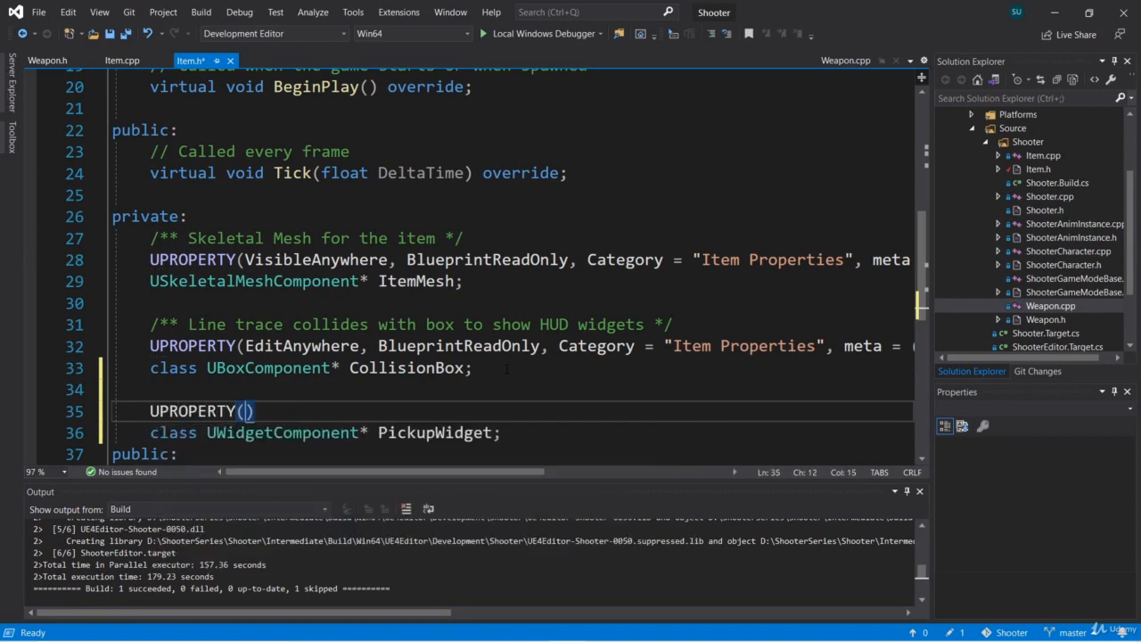
{"action": "type", "text": "EditAnywhere,"}
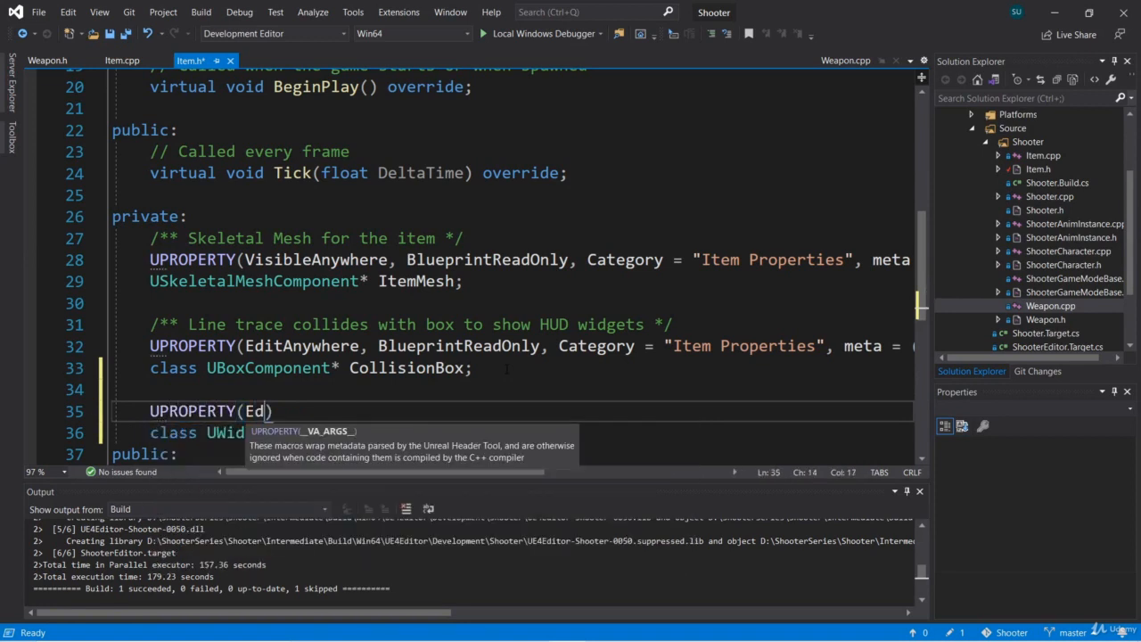
{"action": "type", "text": " Blueprint"}
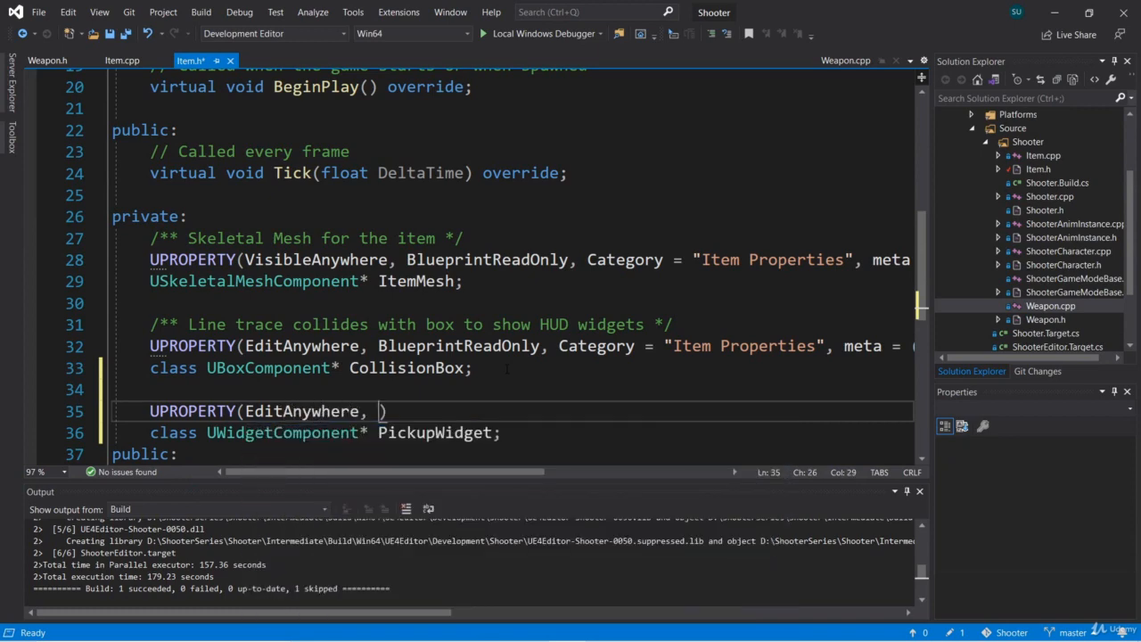
{"action": "type", "text": "ReadOnly"}
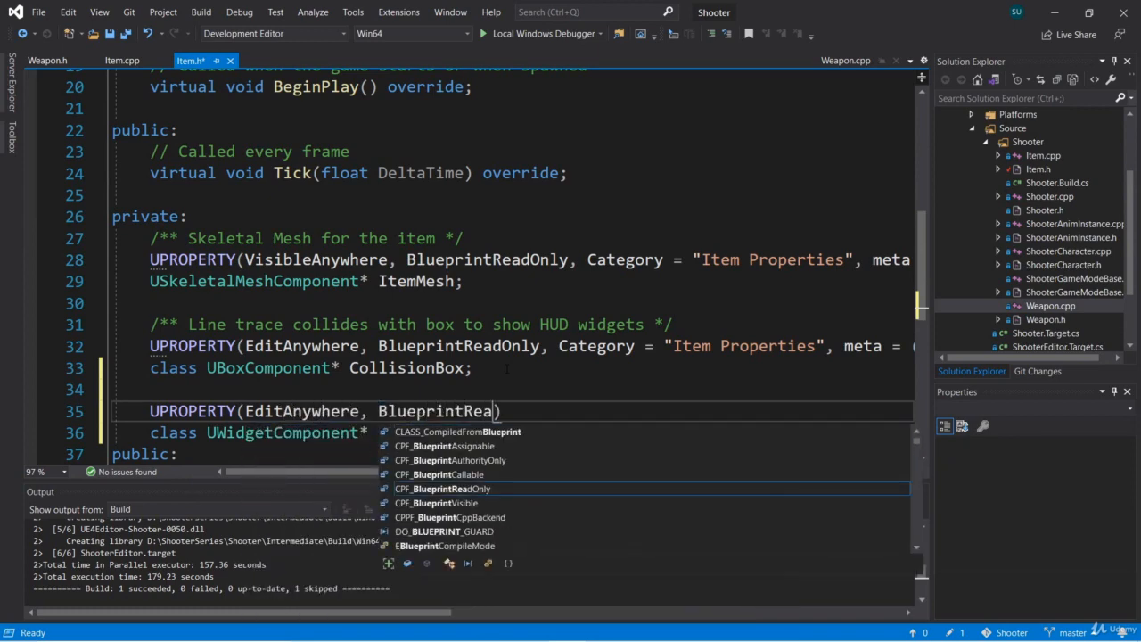
{"action": "key", "text": "BackSpace"}
{"action": "type", "text": "Only,"}
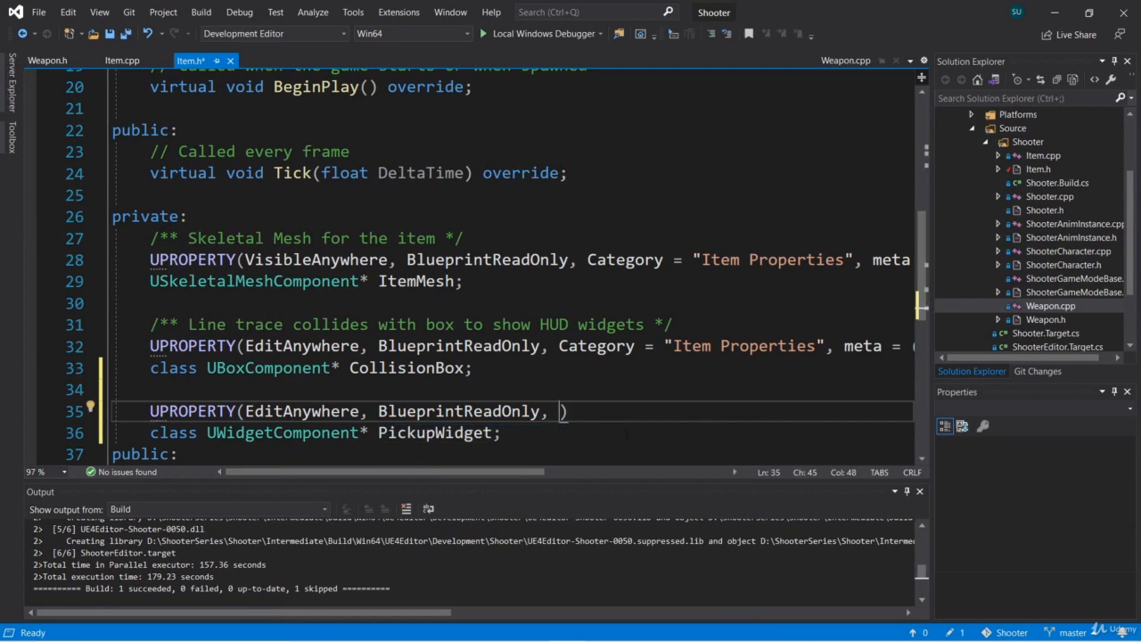
Copy the Category = "Item Properties" and meta = (AllowPrivateAccess = "true") specifiers from CollisionBox's UPROPERTY into PickupWidget's UPROPERTY.
{"action": "left_click_drag", "start_coordinate": [523, 473], "coordinate": [648, 480]}
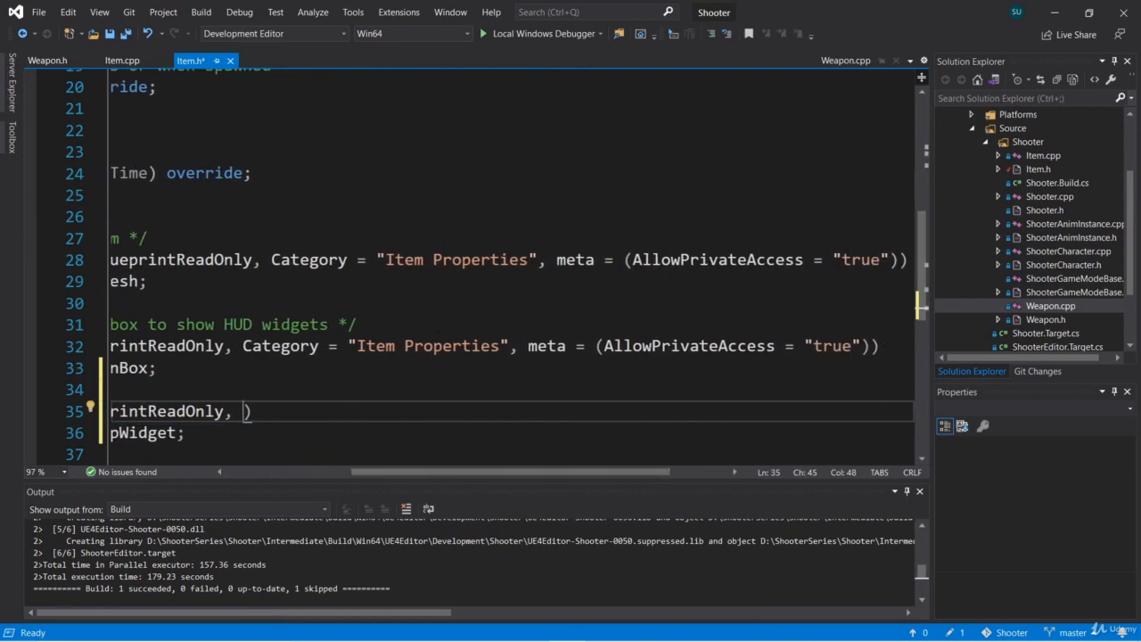
{"action": "left_click", "coordinate": [347, 346]}
{"action": "left_click_drag", "start_coordinate": [243, 346], "coordinate": [870, 347]}
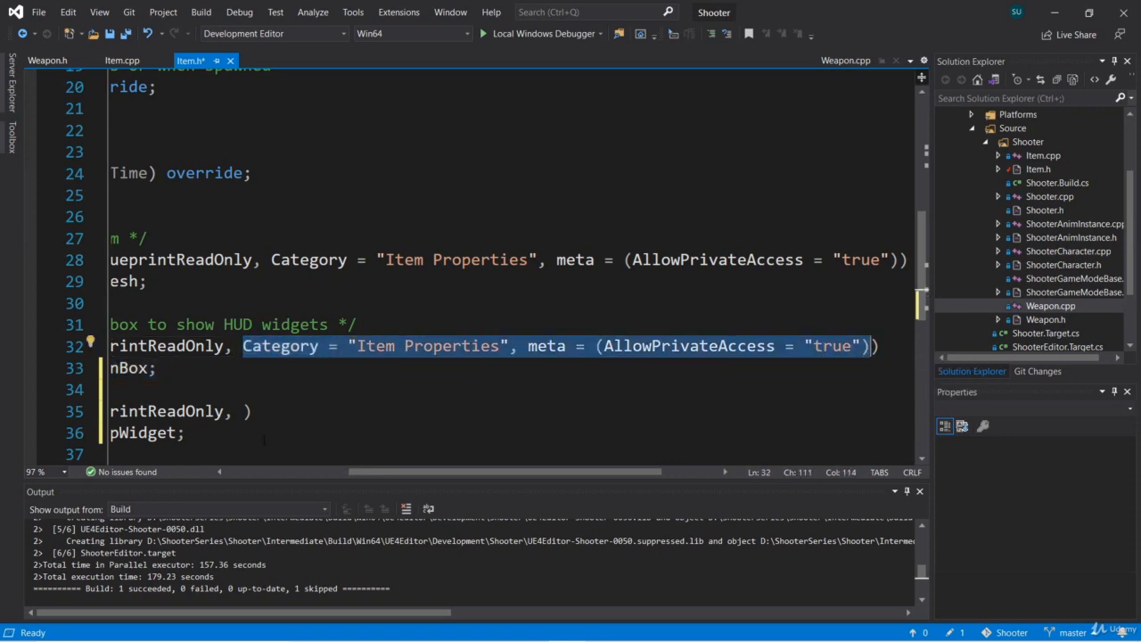
{"action": "key", "text": "ctrl+c"}
{"action": "left_click", "coordinate": [245, 411]}
{"action": "key", "text": "ctrl+v"}
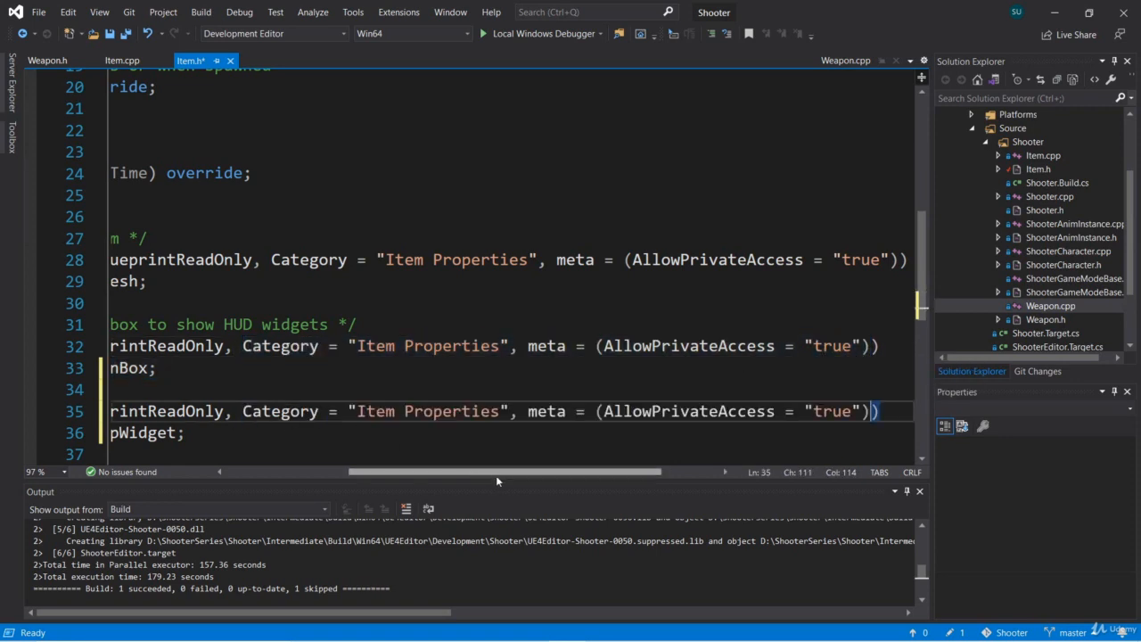
{"action": "left_click_drag", "start_coordinate": [504, 478], "coordinate": [380, 475]}
Add the comment /** Popup widget for when the player looks at the item */ above PickupWidget's UPROPERTY and start a build.
{"action": "left_click", "coordinate": [151, 389]}
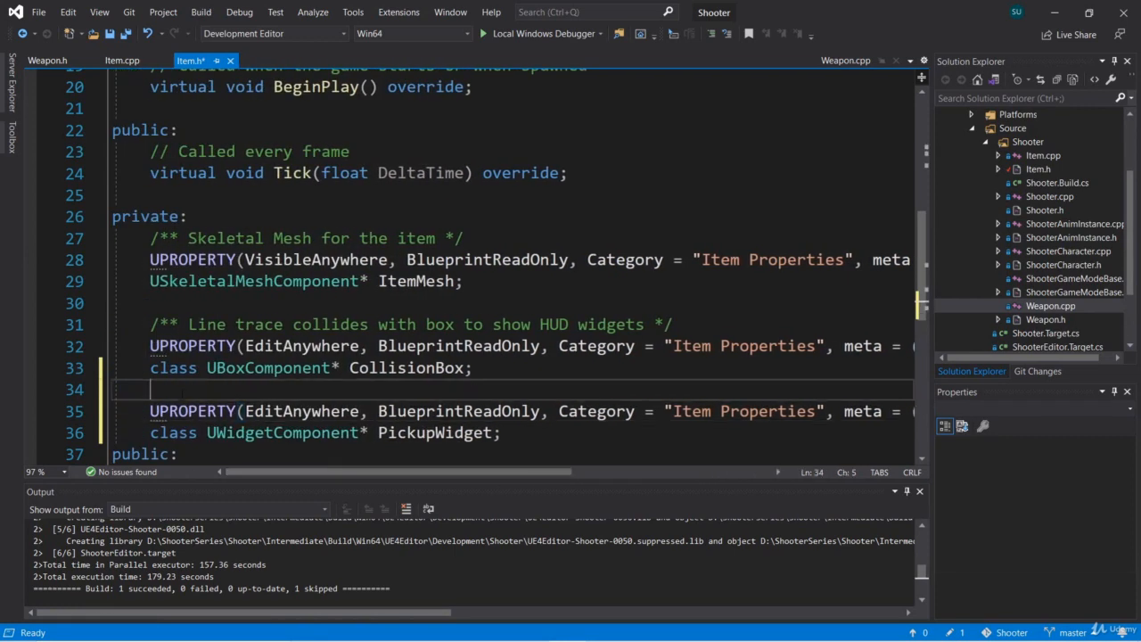
{"action": "key", "text": "Return"}
{"action": "type", "text": "/**"}
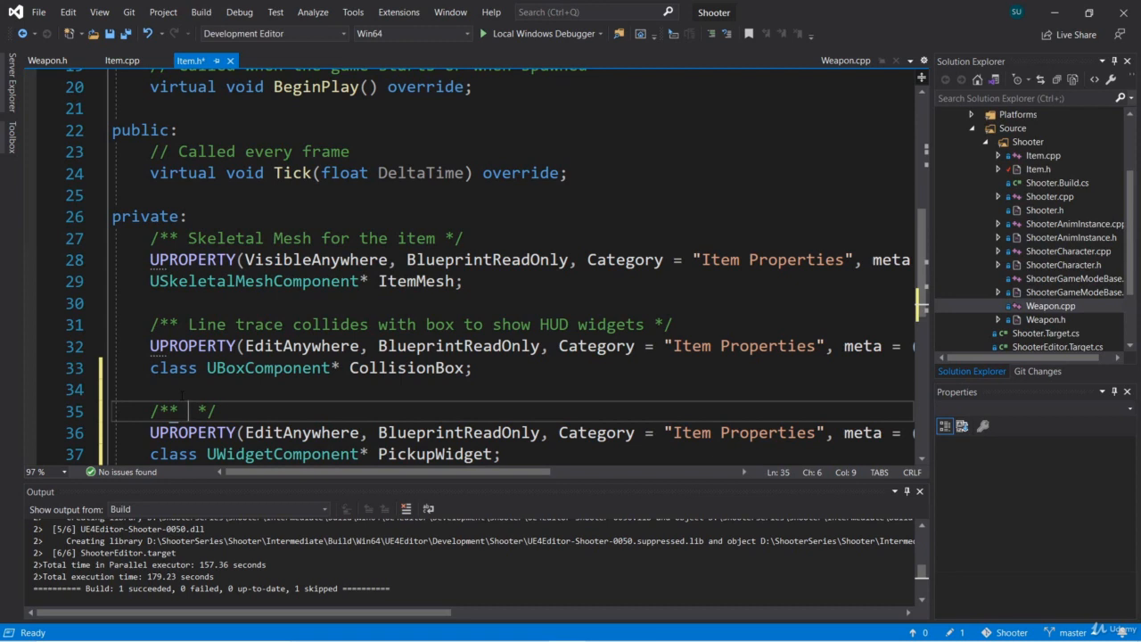
{"action": "type", "text": " Popup widget "}
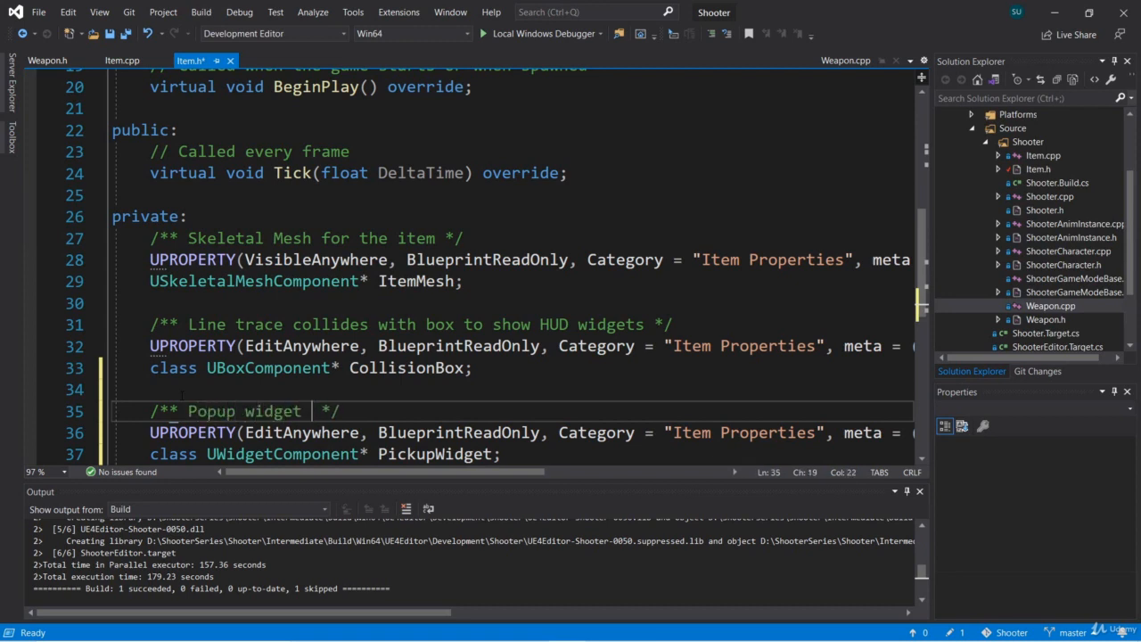
{"action": "type", "text": "for when the player "}
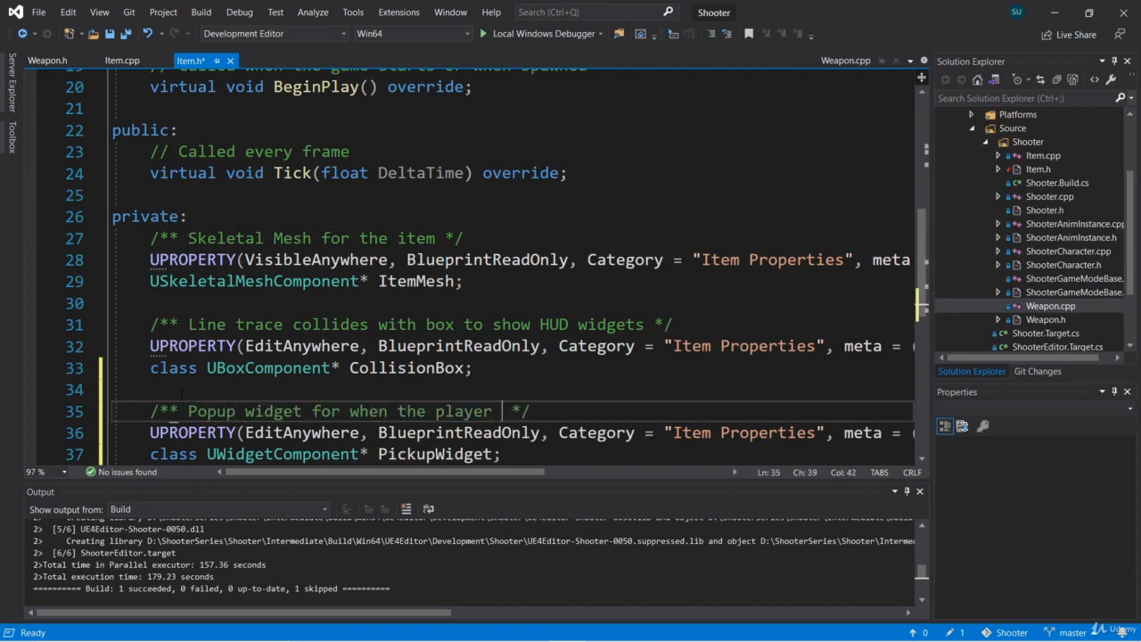
{"action": "type", "text": "looks at the item"}
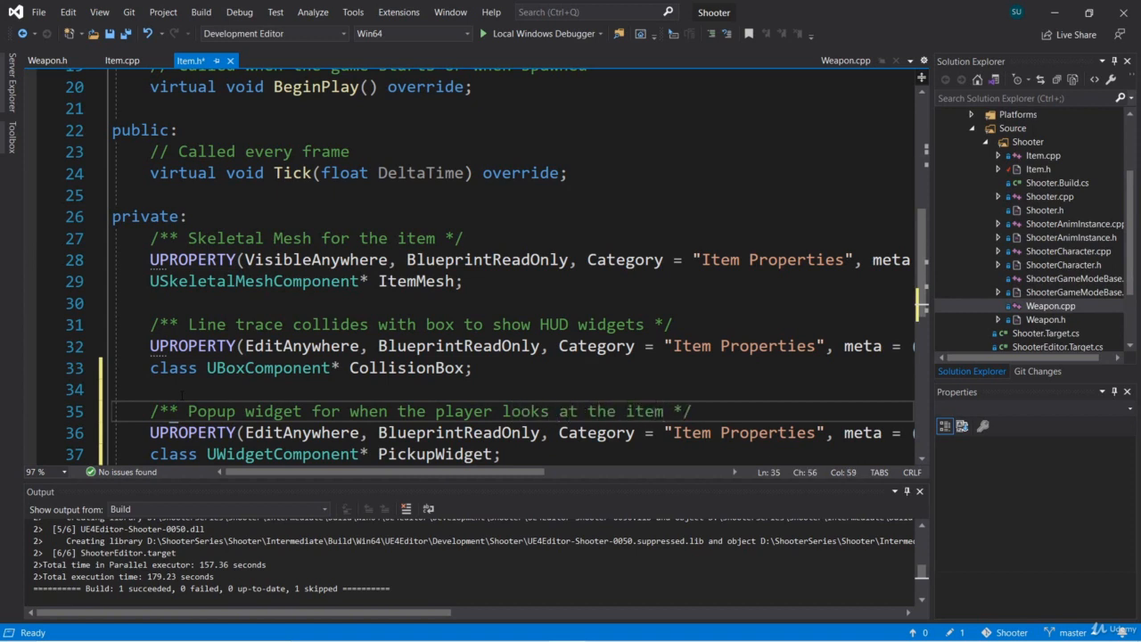
{"action": "left_click", "coordinate": [530, 452]}
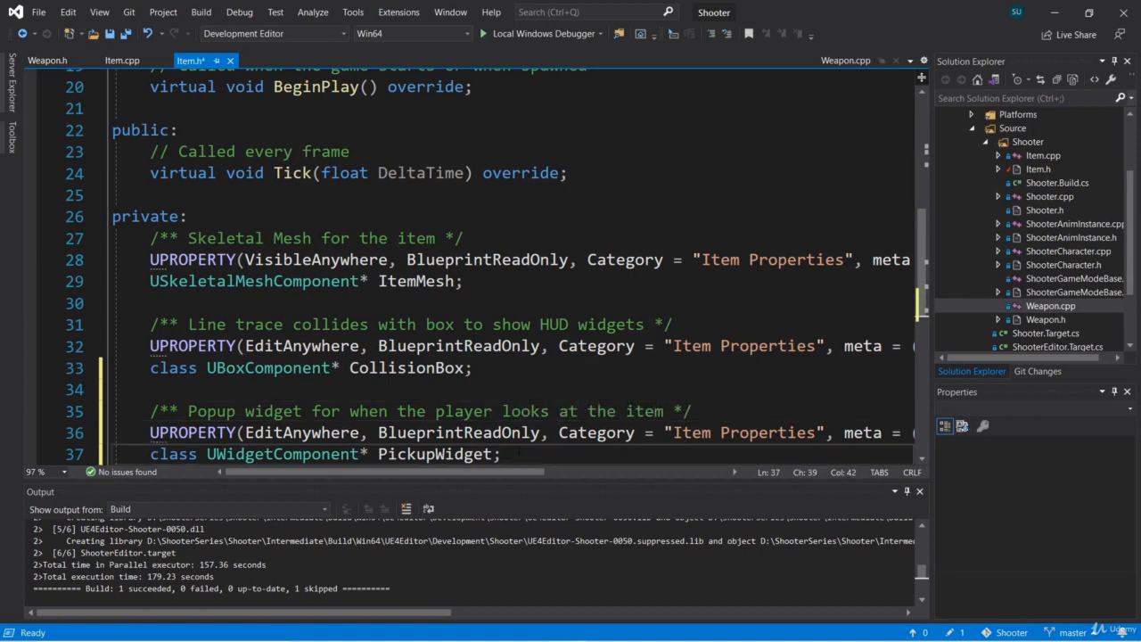
{"action": "key", "text": "ctrl+shift+b"}
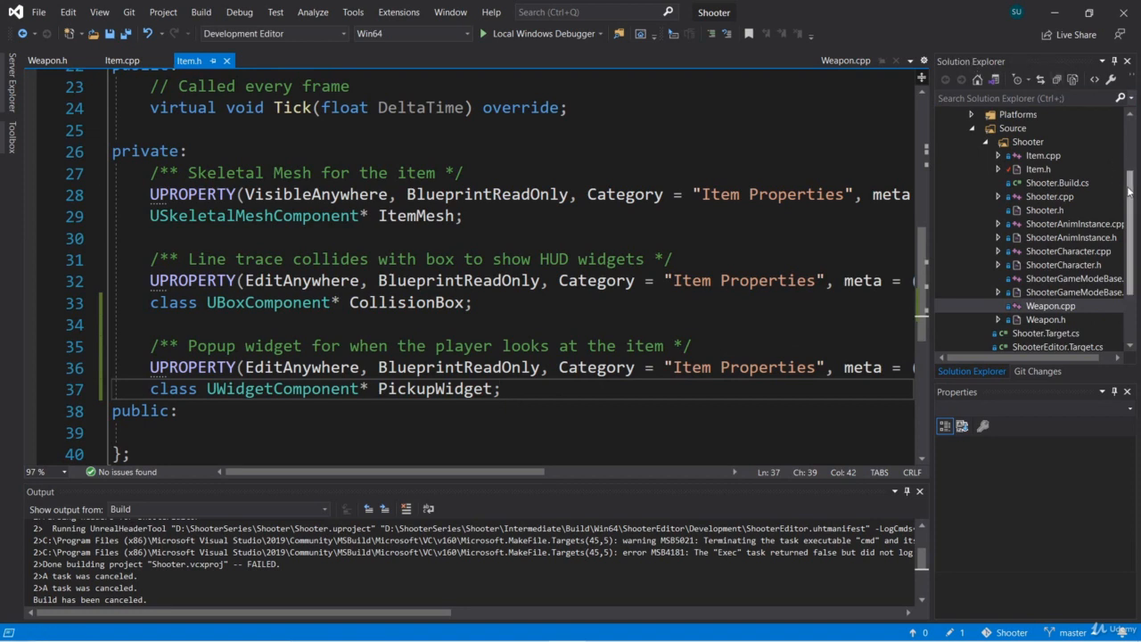
Open Shooter.Build.cs from the Shooter source folder and select the name PublicDependencyModuleNames in its AddRange line.
{"action": "left_click", "coordinate": [1045, 184]}
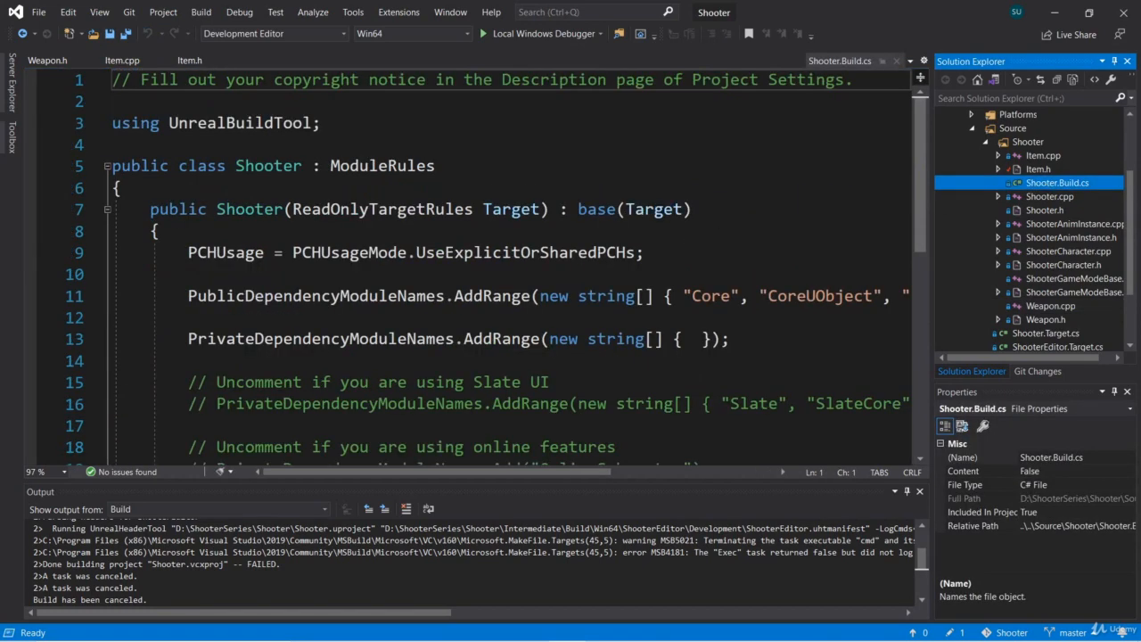
{"action": "left_click", "coordinate": [273, 296]}
{"action": "key", "text": "Home"}
{"action": "key", "text": "shift+Right"}
{"action": "key", "text": "shift+Right"}
{"action": "key", "text": "shift+Right"}
{"action": "key", "text": "shift+Right"}
{"action": "key", "text": "shift+Right"}
{"action": "key", "text": "shift+Right"}
{"action": "key", "text": "shift+Right"}
{"action": "key", "text": "shift+Right"}
{"action": "key", "text": "shift+Right"}
{"action": "key", "text": "shift+Right"}
{"action": "key", "text": "shift+Right"}
{"action": "key", "text": "shift+Right"}
{"action": "key", "text": "shift+Right"}
{"action": "key", "text": "shift+Right"}
{"action": "key", "text": "shift+Right"}
{"action": "key", "text": "shift+Right"}
{"action": "key", "text": "shift+Right"}
{"action": "key", "text": "shift+Right"}
{"action": "key", "text": "shift+Right"}
{"action": "key", "text": "shift+Right"}
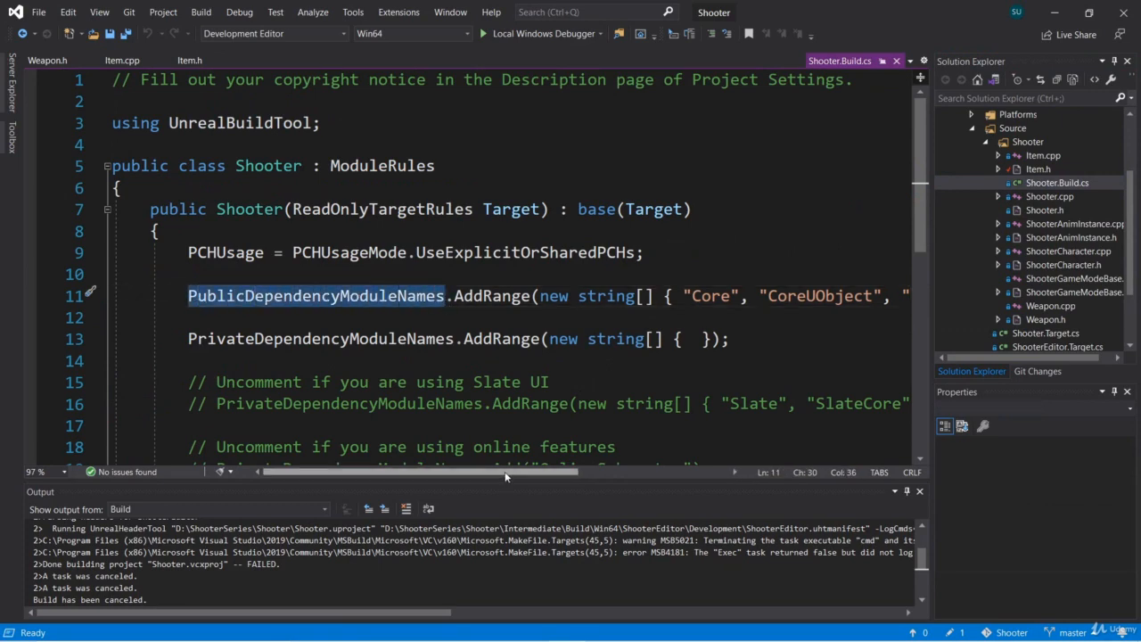
Add "UMG" after "InputCore" in the public dependency modules array.
{"action": "left_click_drag", "start_coordinate": [507, 474], "coordinate": [657, 474]}
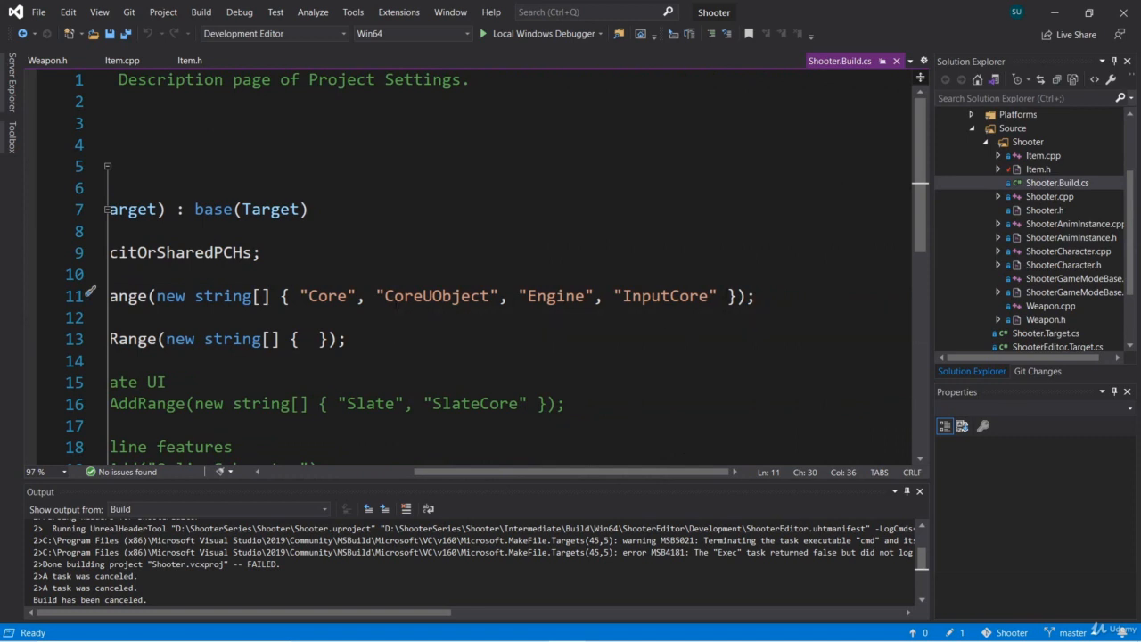
{"action": "left_click", "coordinate": [718, 296]}
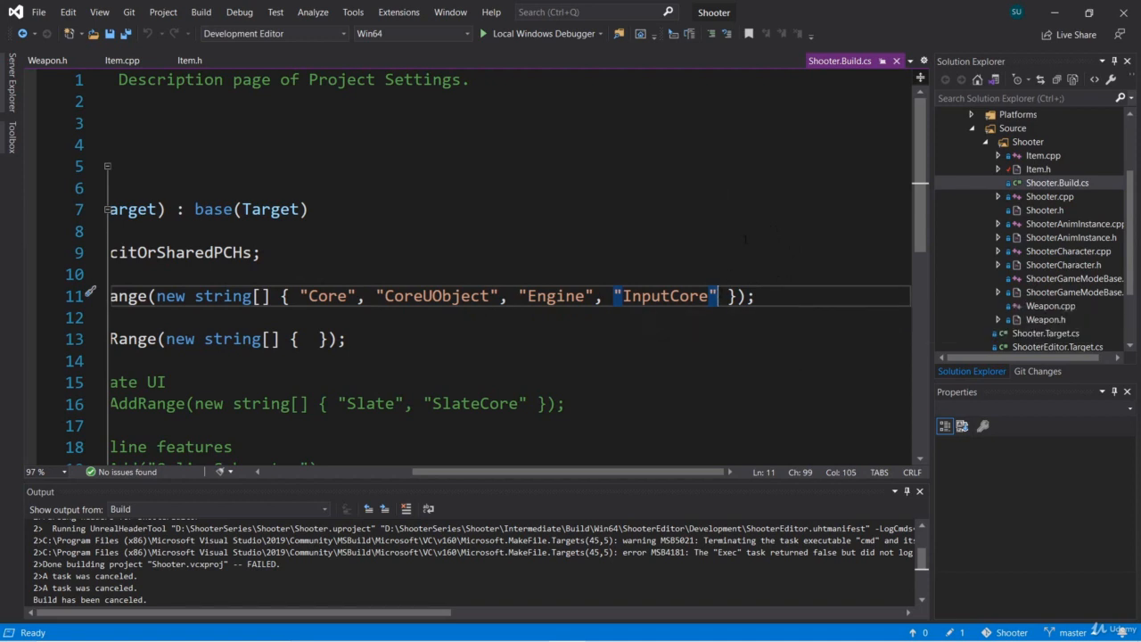
{"action": "type", "text": ", \""}
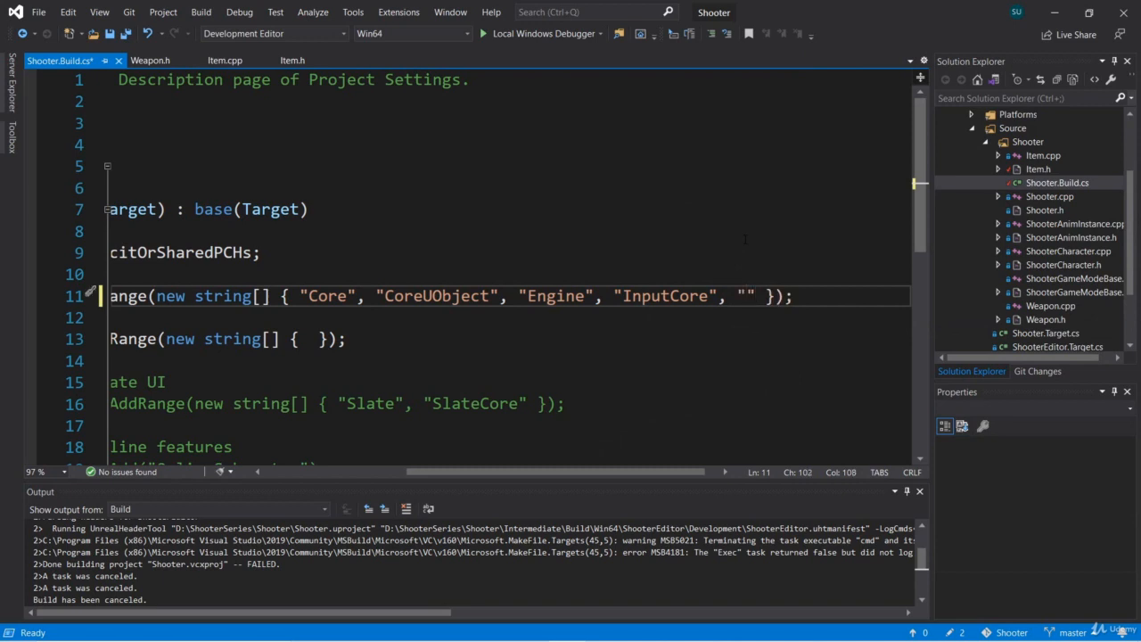
{"action": "type", "text": "UMG"}
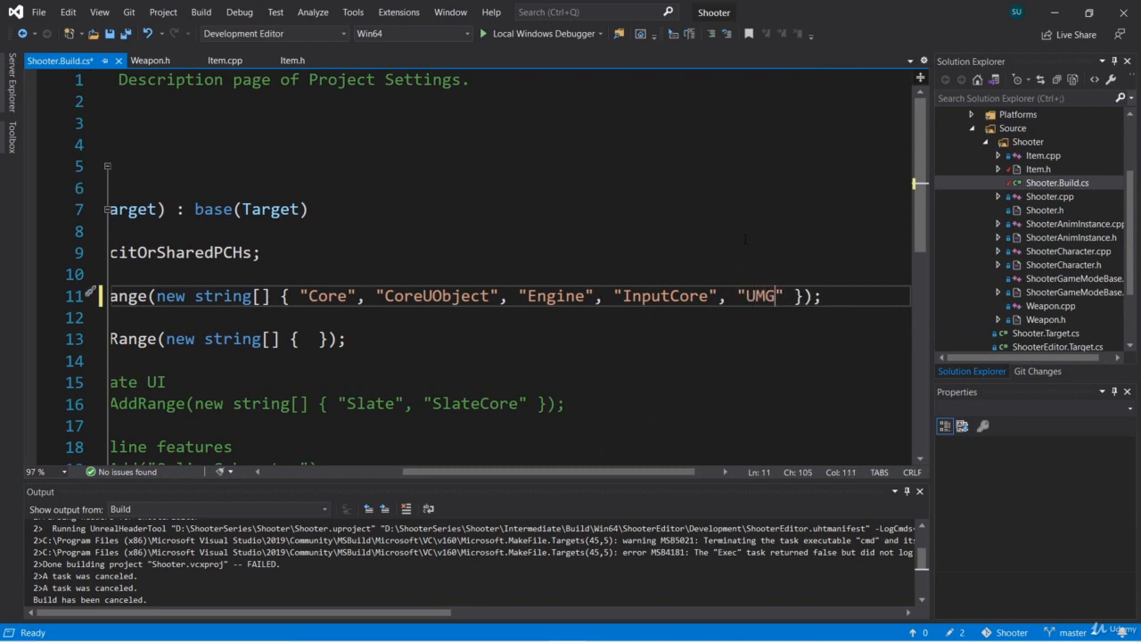
{"action": "left_click_drag", "start_coordinate": [667, 472], "coordinate": [670, 478]}
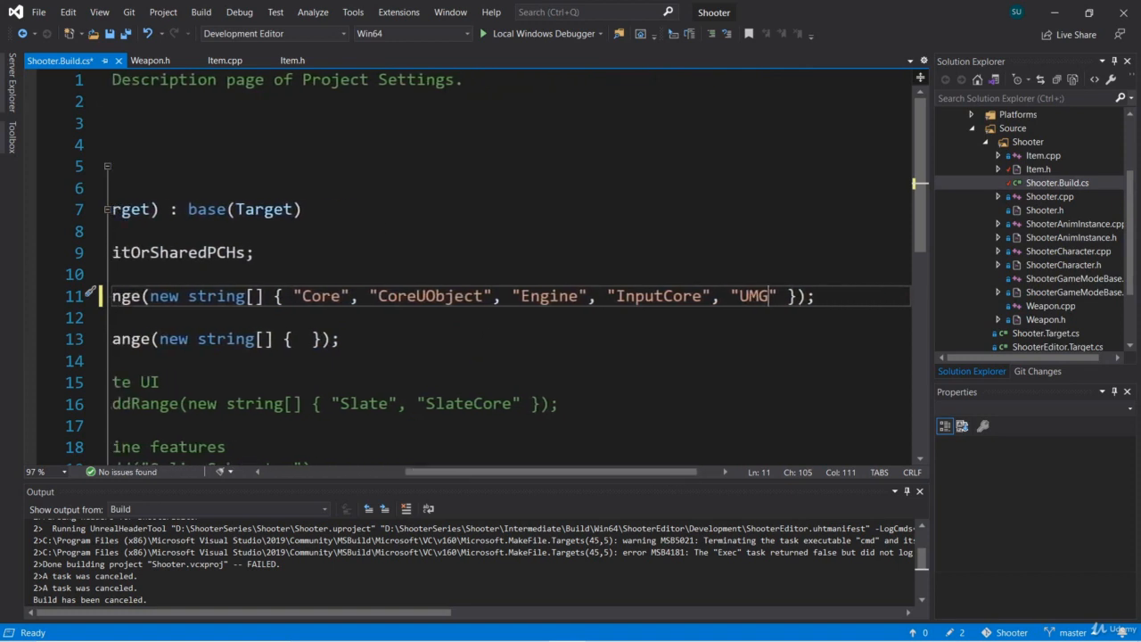
Build the Shooter solution and close Shooter.Build.cs.
{"action": "left_click", "coordinate": [393, 254]}
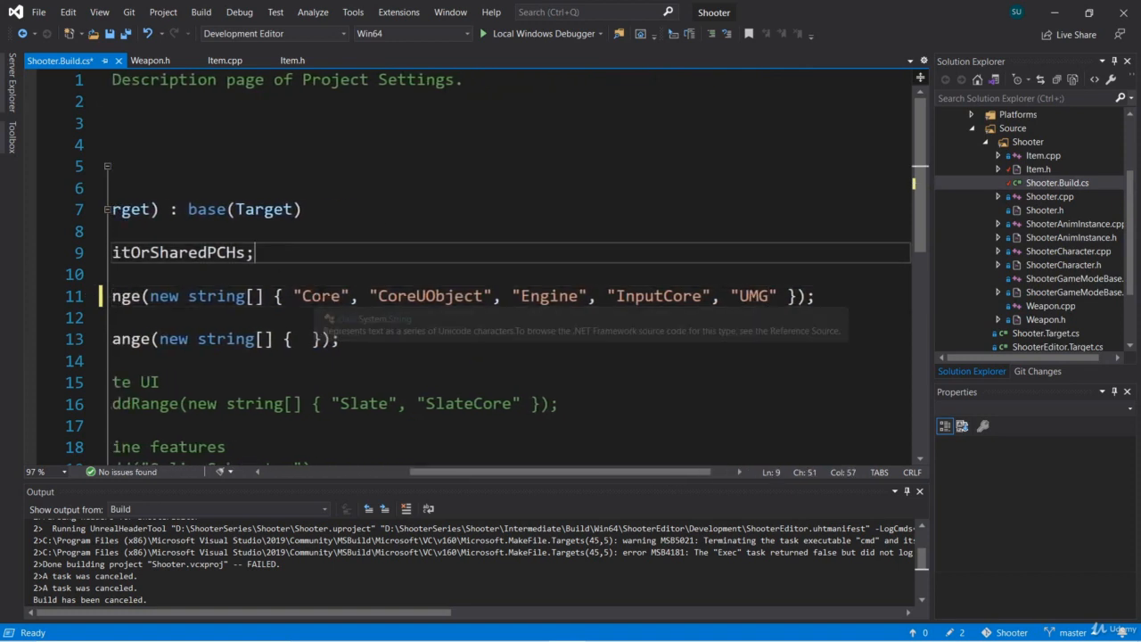
{"action": "key", "text": "ctrl+shift+b"}
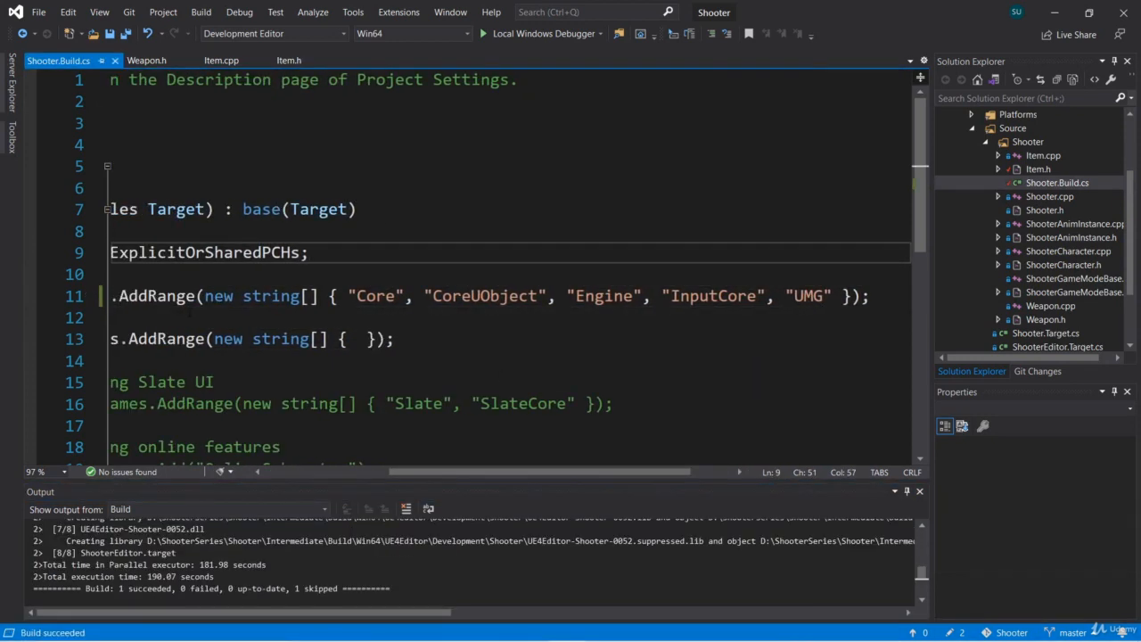
{"action": "left_click", "coordinate": [114, 60]}
{"action": "left_click", "coordinate": [488, 303]}
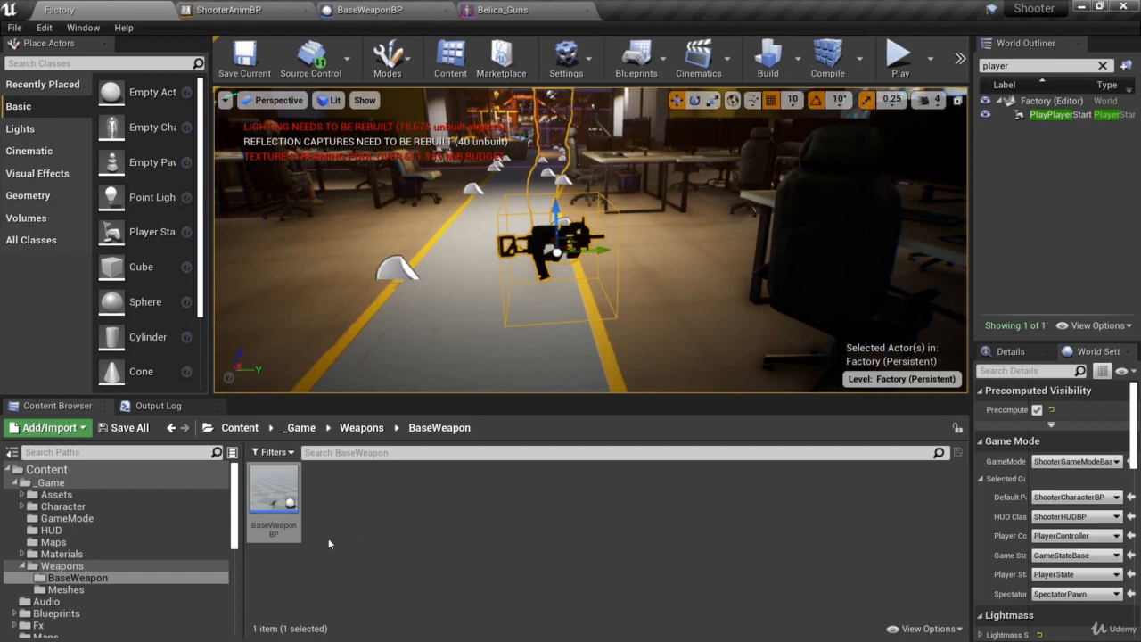
Create a Widget Blueprint named PickupWidgetBP in the _Game/HUD content folder.
{"action": "left_click", "coordinate": [71, 531]}
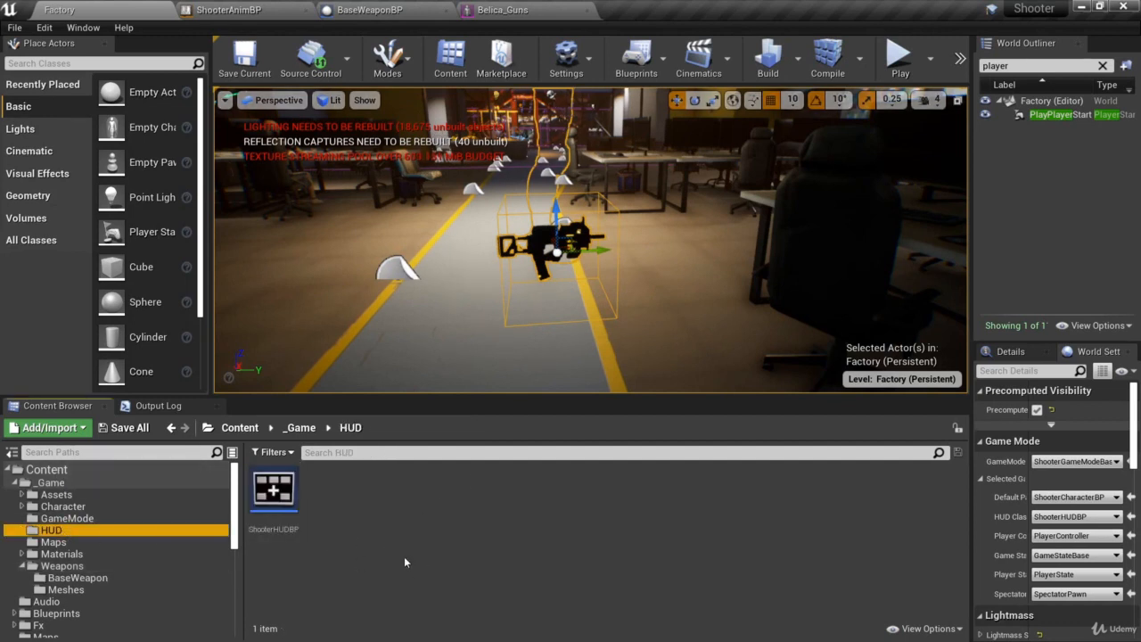
{"action": "right_click", "coordinate": [368, 505]}
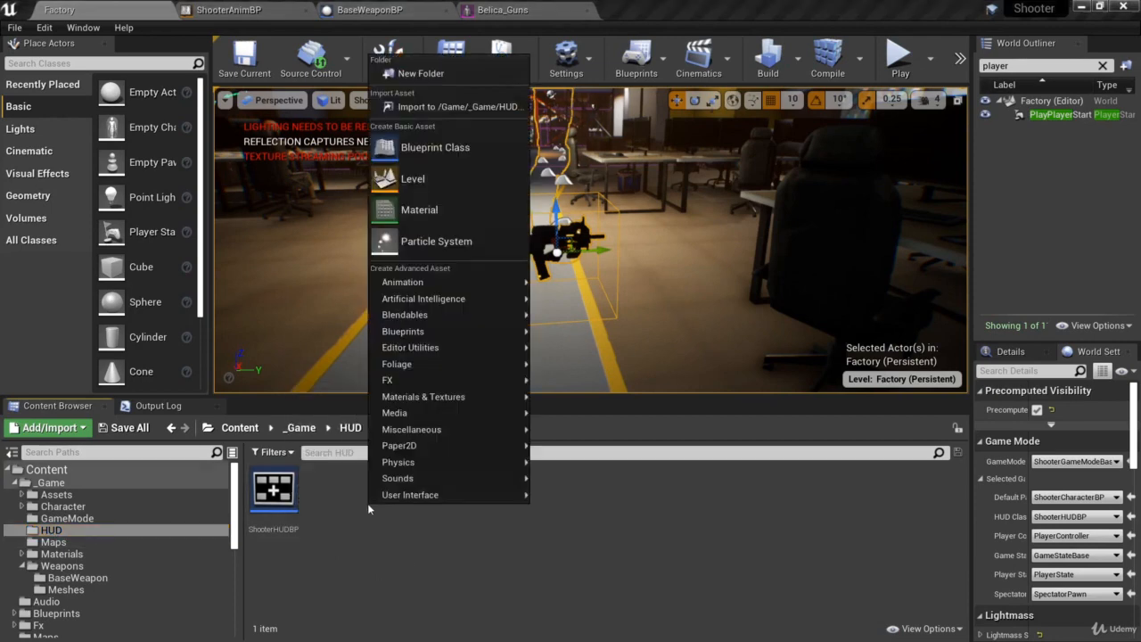
{"action": "mouse_move", "coordinate": [433, 495]}
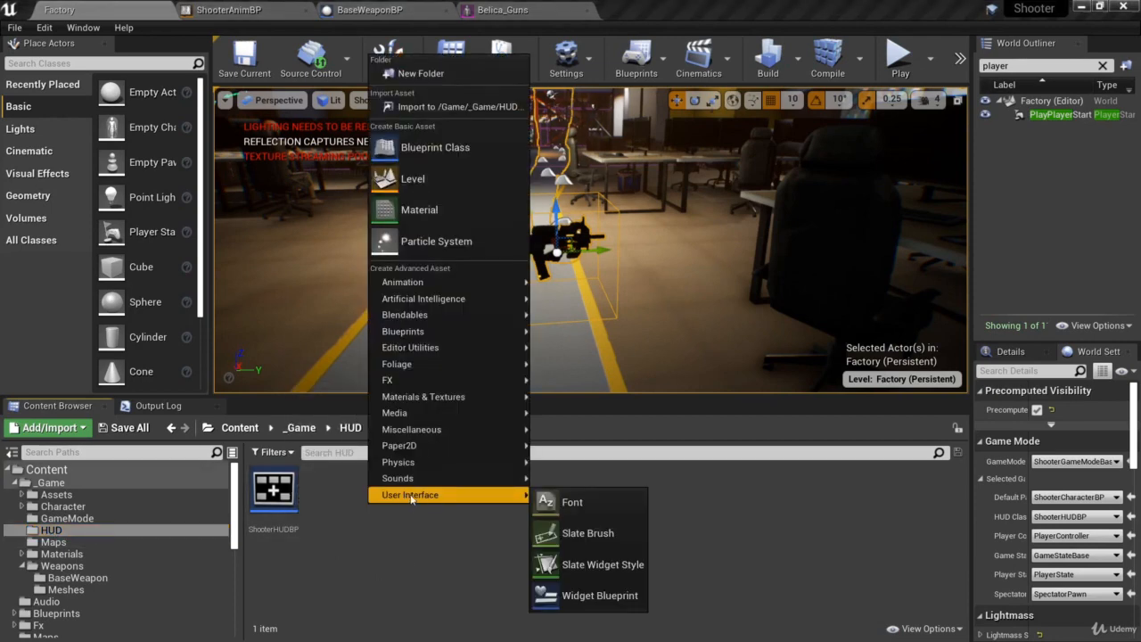
{"action": "left_click", "coordinate": [589, 596]}
{"action": "key", "text": "BackSpace"}
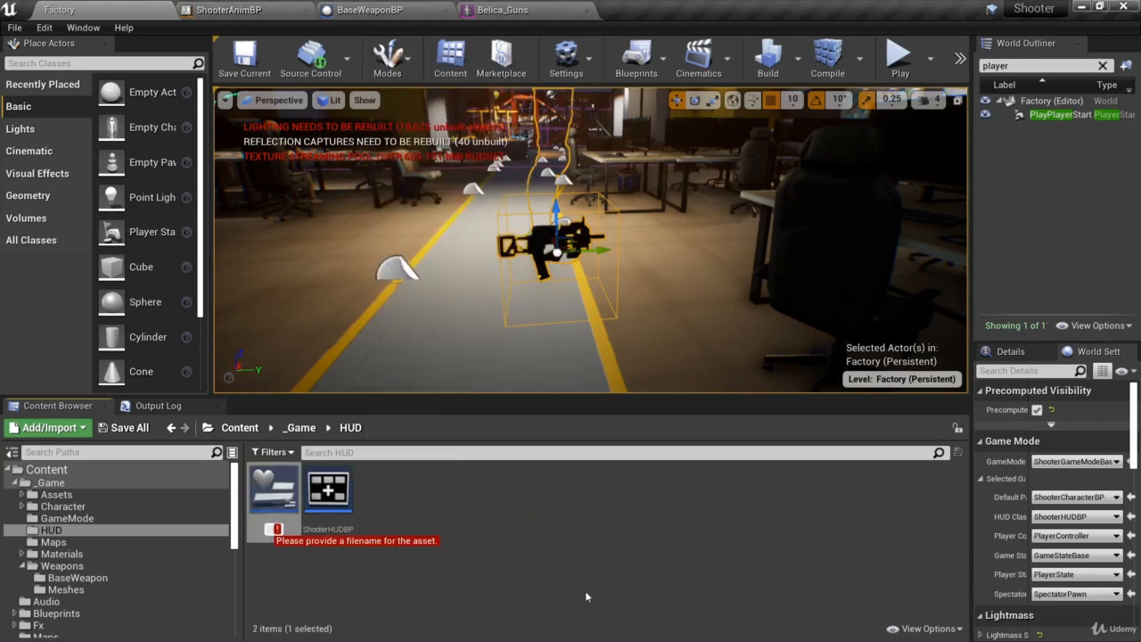
{"action": "type", "text": "PickupWi"}
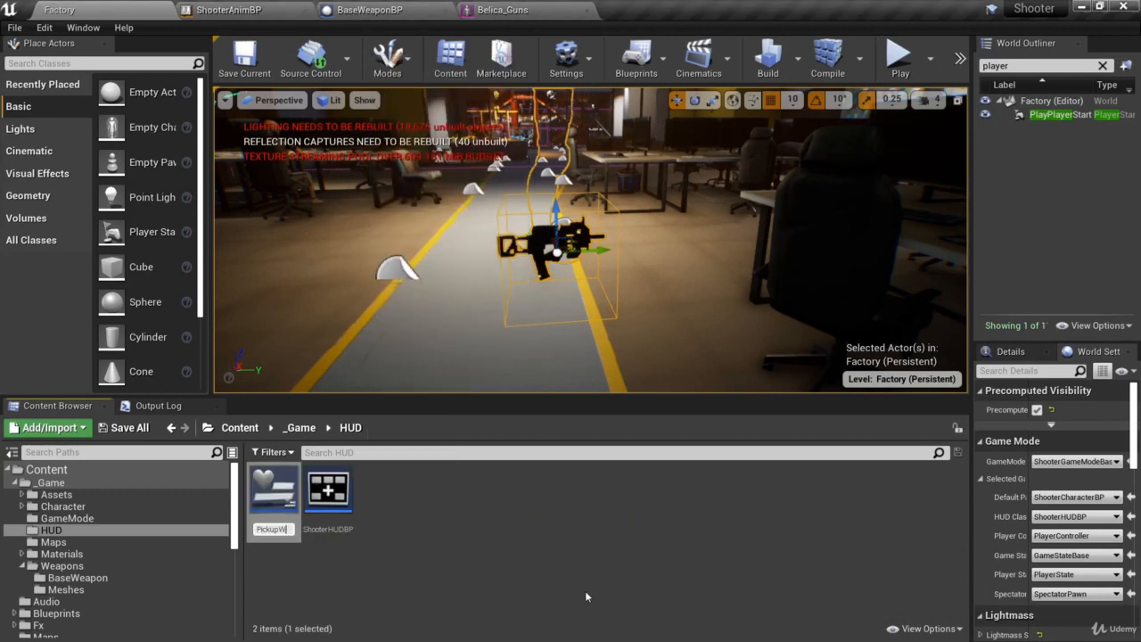
{"action": "type", "text": "dgetBP"}
{"action": "key", "text": "Return"}
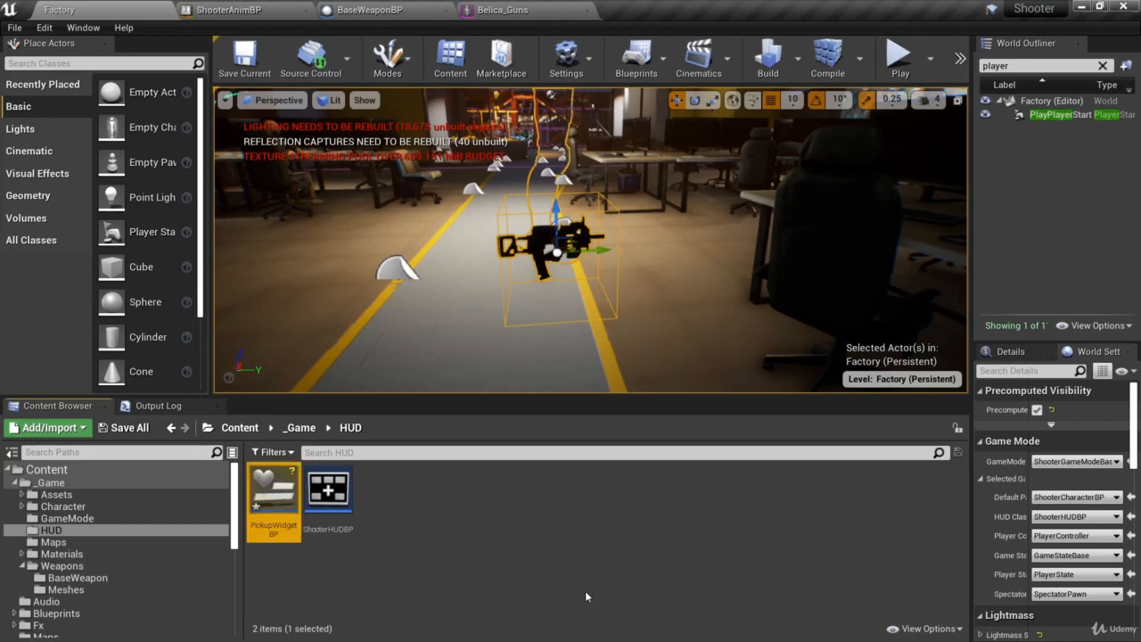
Open PickupWidgetBP in the widget designer and delete its default Canvas Panel.
{"action": "double_click", "coordinate": [276, 515]}
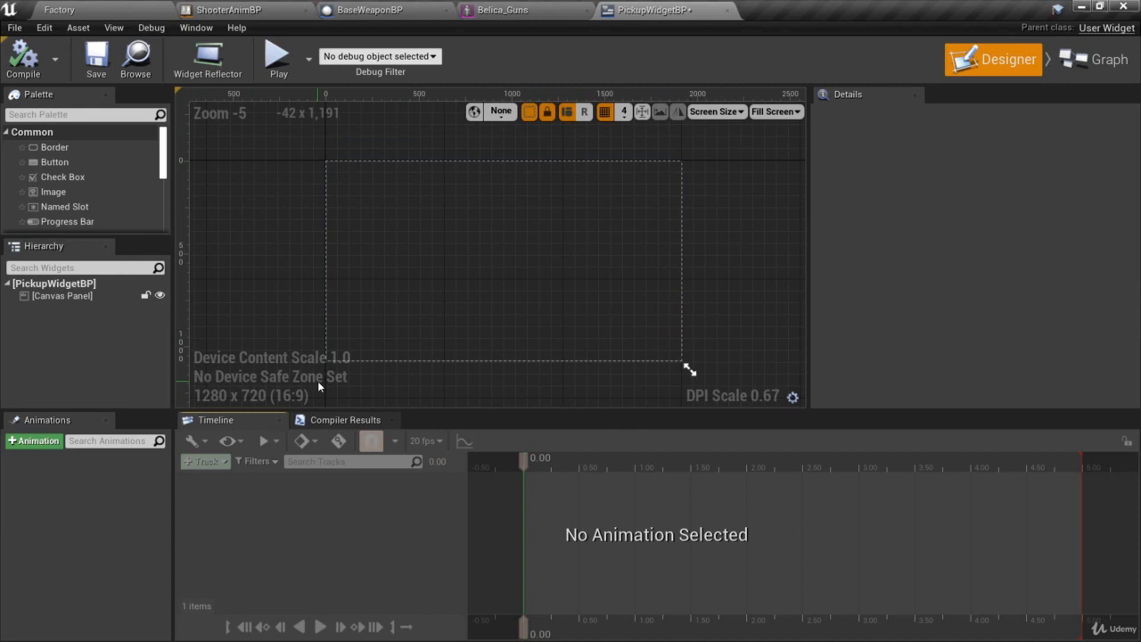
{"action": "right_click_drag", "start_coordinate": [550, 301], "coordinate": [572, 297]}
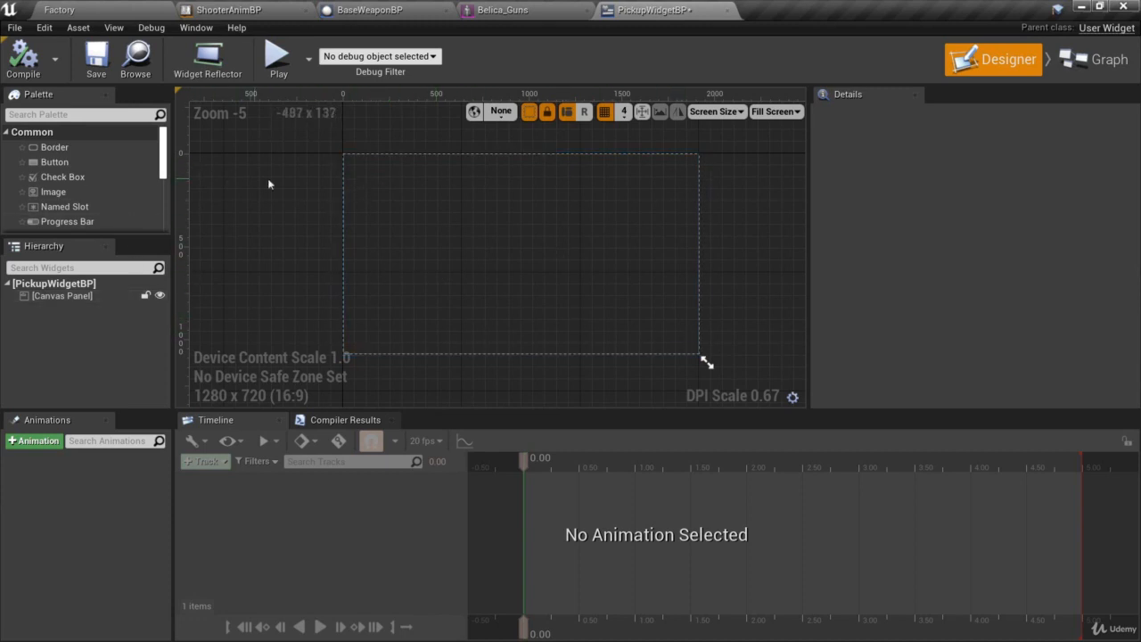
{"action": "left_click", "coordinate": [61, 296]}
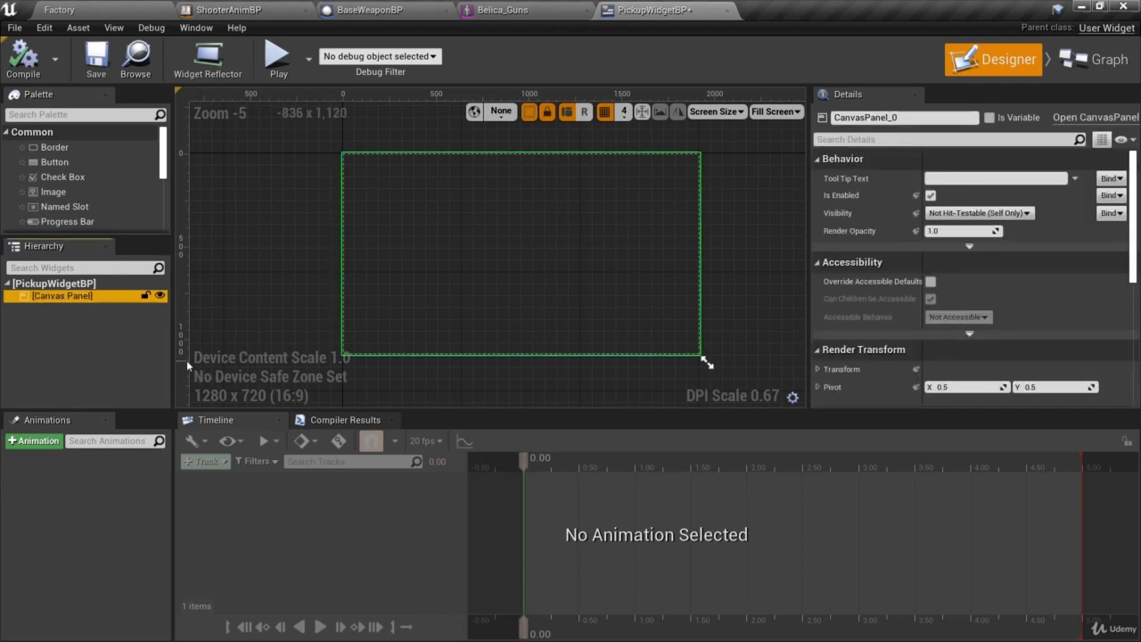
{"action": "key", "text": "Delete"}
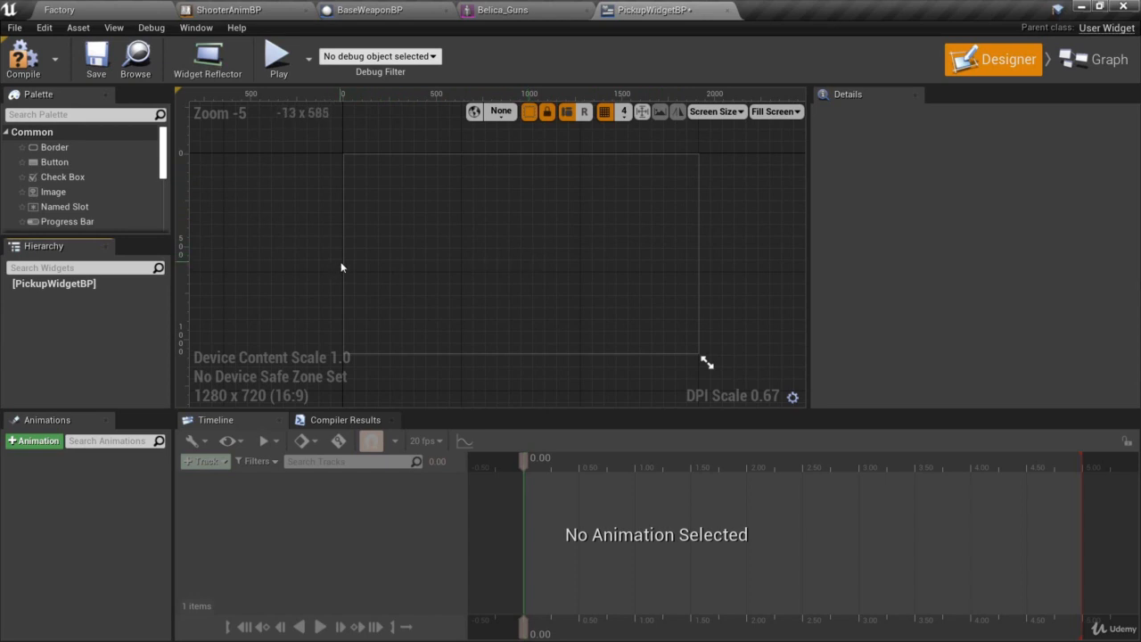
Switch the designer's preview sizing from Fill Screen to Custom and stretch the widget area to about 347 by 139.
{"action": "left_click", "coordinate": [794, 114]}
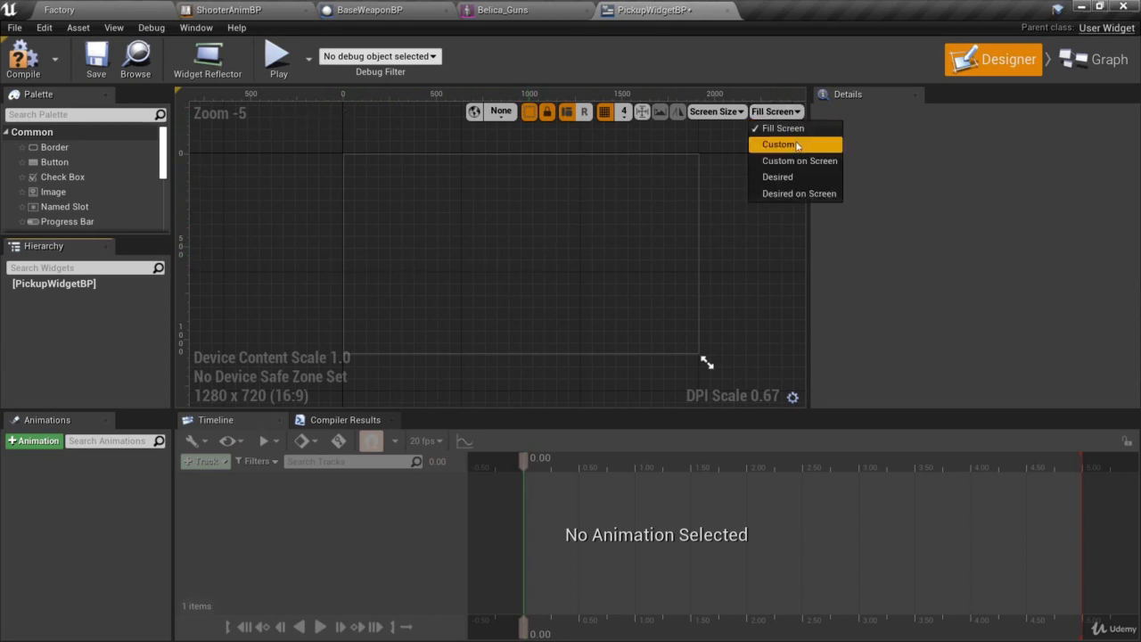
{"action": "left_click", "coordinate": [796, 145]}
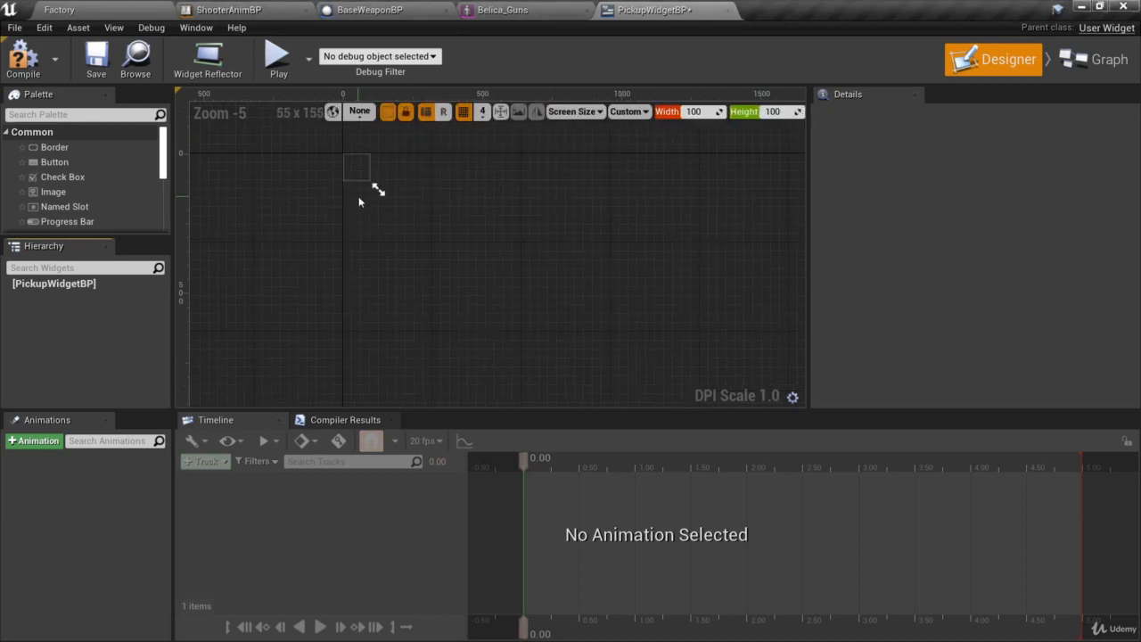
{"action": "scroll", "coordinate": [414, 218], "scroll_direction": "up", "scroll_amount": 2}
{"action": "scroll", "coordinate": [414, 219], "scroll_direction": "up", "scroll_amount": 2}
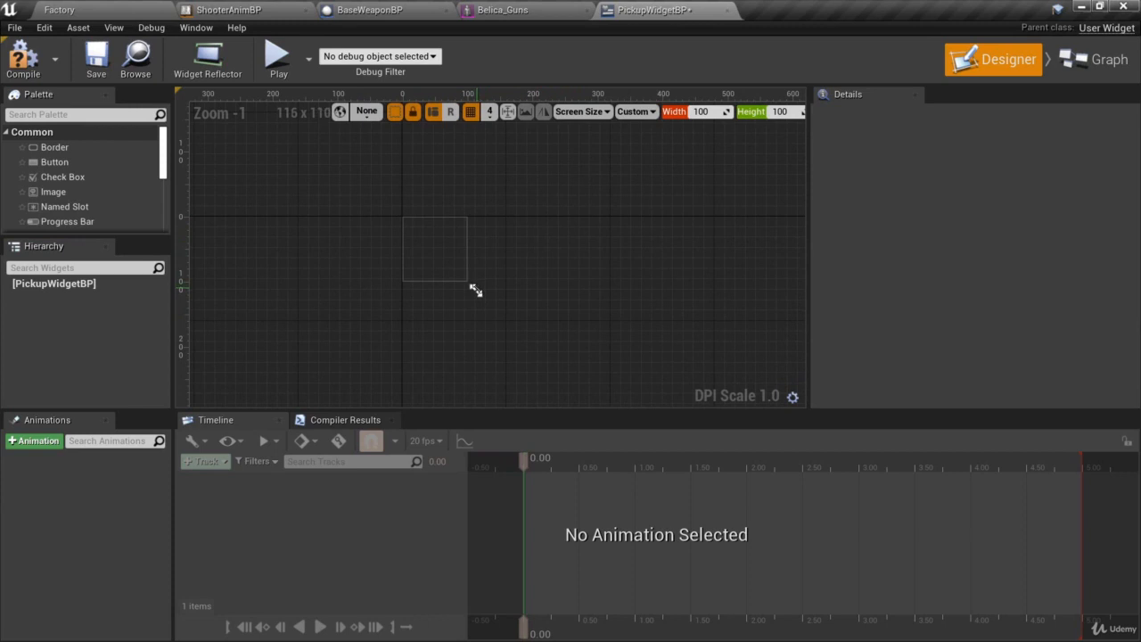
{"action": "left_click_drag", "start_coordinate": [475, 291], "coordinate": [634, 316]}
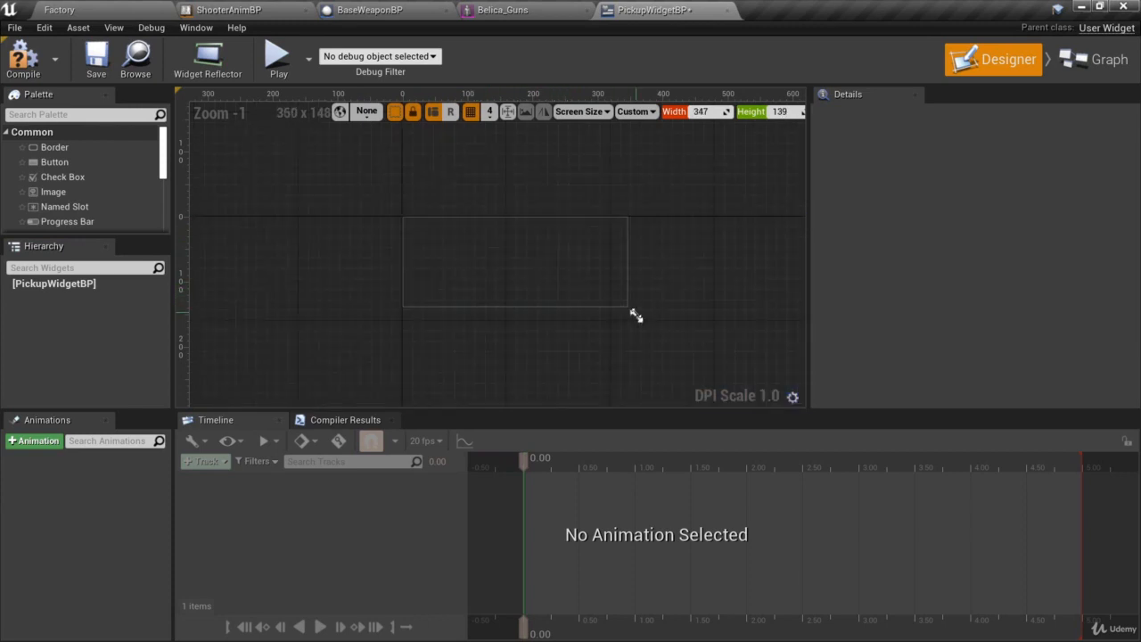
Enlarge the custom widget area in the designer to about 558 by 266.
{"action": "scroll", "coordinate": [639, 318], "scroll_direction": "down", "scroll_amount": 4}
{"action": "scroll", "coordinate": [642, 317], "scroll_direction": "down", "scroll_amount": 2}
{"action": "right_click_drag", "start_coordinate": [657, 293], "coordinate": [408, 181]}
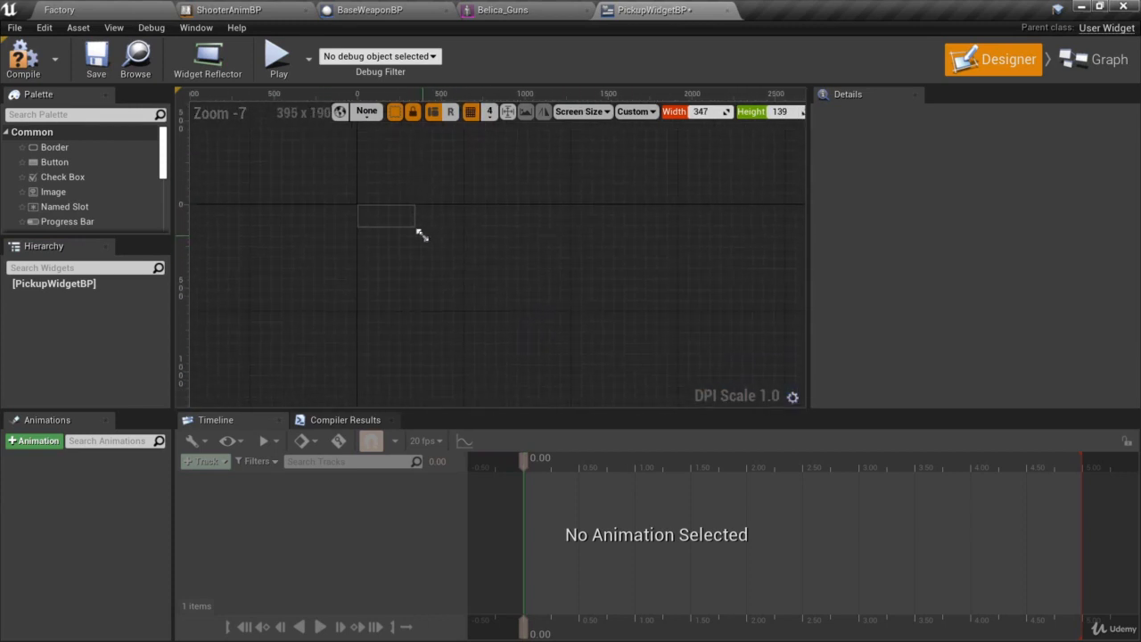
{"action": "left_click_drag", "start_coordinate": [421, 235], "coordinate": [437, 255]}
{"action": "scroll", "coordinate": [431, 228], "scroll_direction": "down", "scroll_amount": 2}
{"action": "right_click_drag", "start_coordinate": [432, 226], "coordinate": [373, 192]}
{"action": "mouse_move", "coordinate": [382, 219]}
{"action": "left_mouse_down"}
{"action": "mouse_move", "coordinate": [408, 224]}
{"action": "mouse_move", "coordinate": [393, 226]}
{"action": "left_mouse_up"}
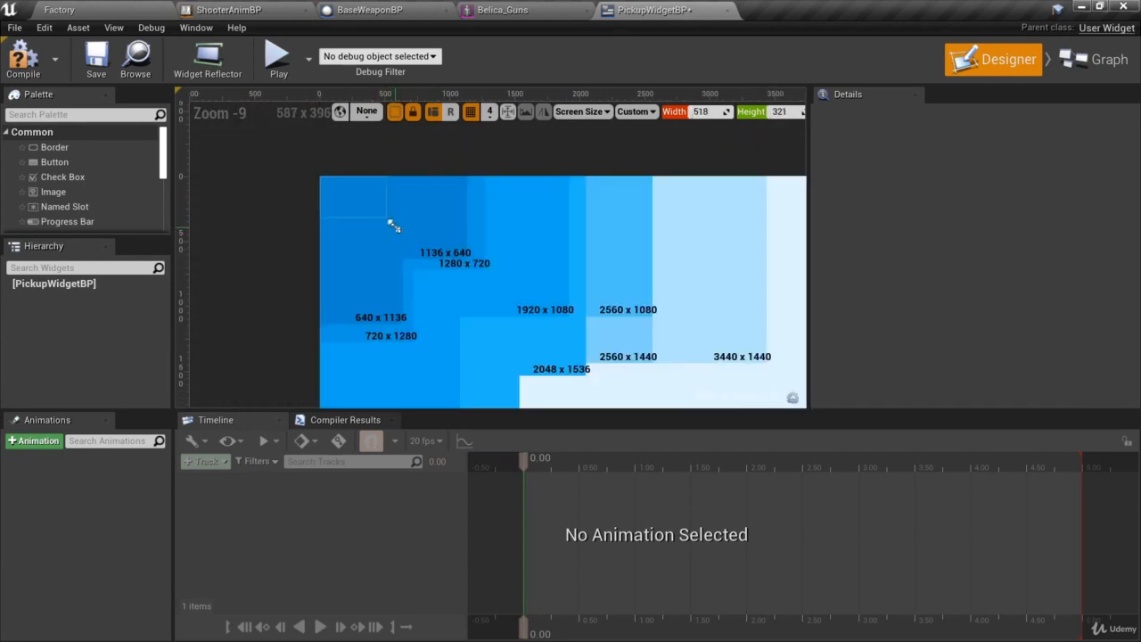
{"action": "left_click_drag", "start_coordinate": [394, 225], "coordinate": [394, 216]}
{"action": "scroll", "coordinate": [446, 259], "scroll_direction": "up", "scroll_amount": 4}
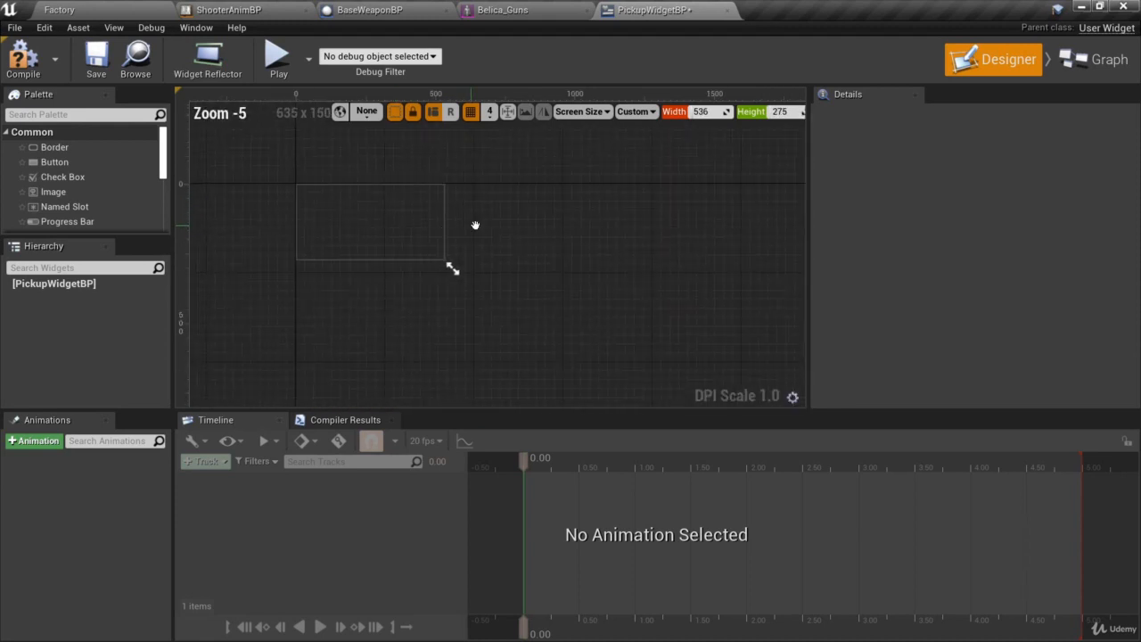
{"action": "right_click_drag", "start_coordinate": [446, 259], "coordinate": [489, 254]}
{"action": "left_click_drag", "start_coordinate": [497, 256], "coordinate": [503, 250]}
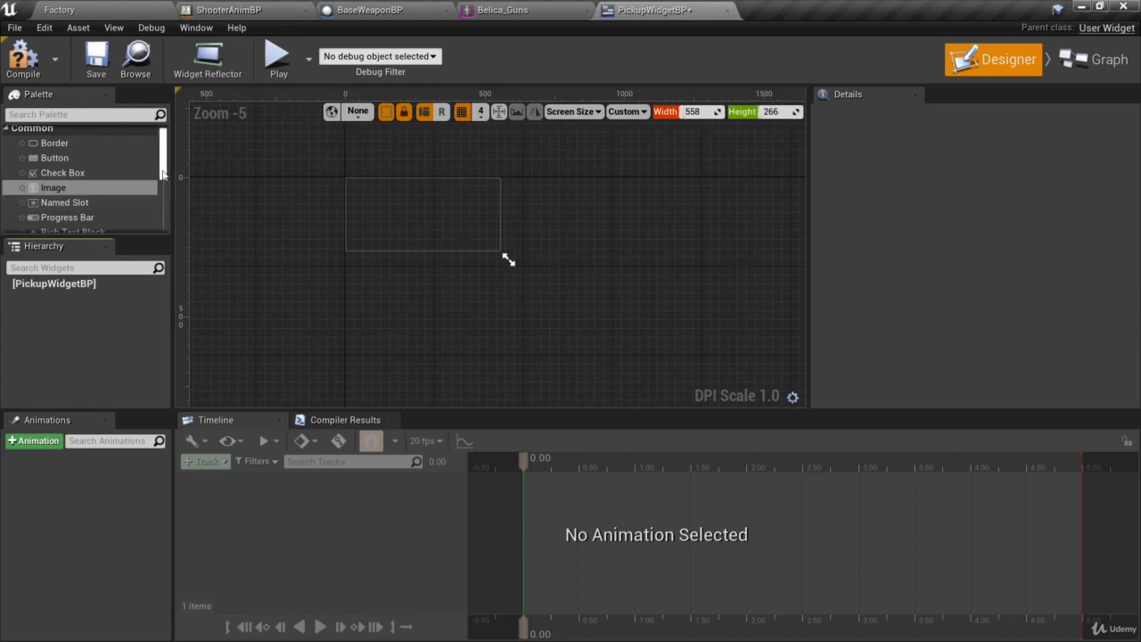
Add an Overlay as the root panel of PickupWidgetBP and widen the widget area to about 607 by 276.
{"action": "left_click_drag", "start_coordinate": [163, 173], "coordinate": [162, 142]}
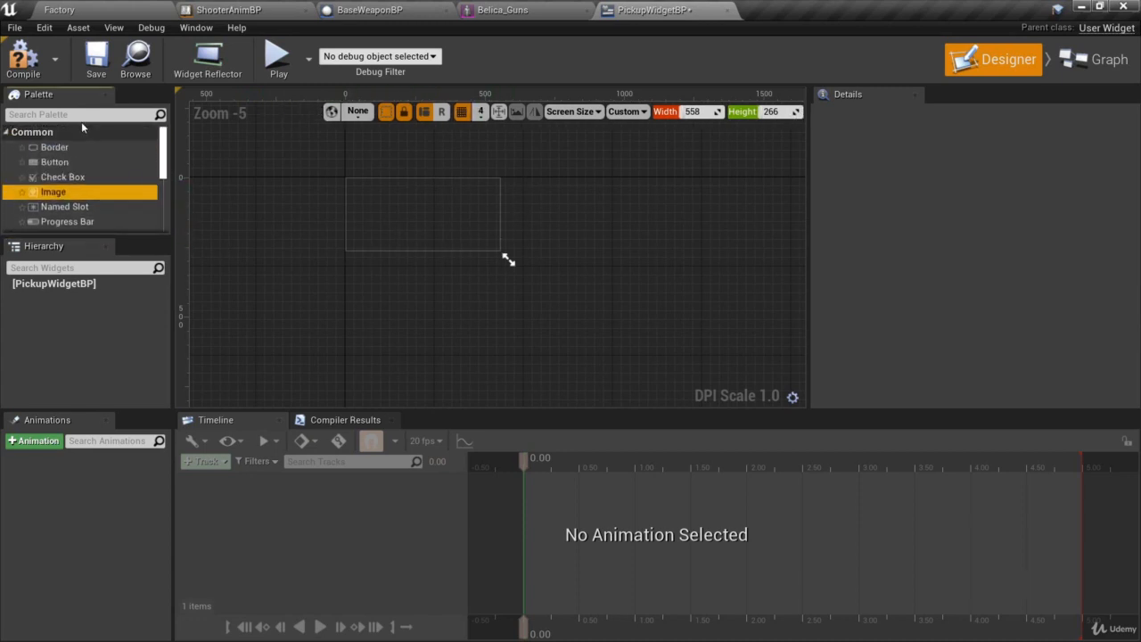
{"action": "left_click", "coordinate": [72, 114]}
{"action": "type", "text": "overl"}
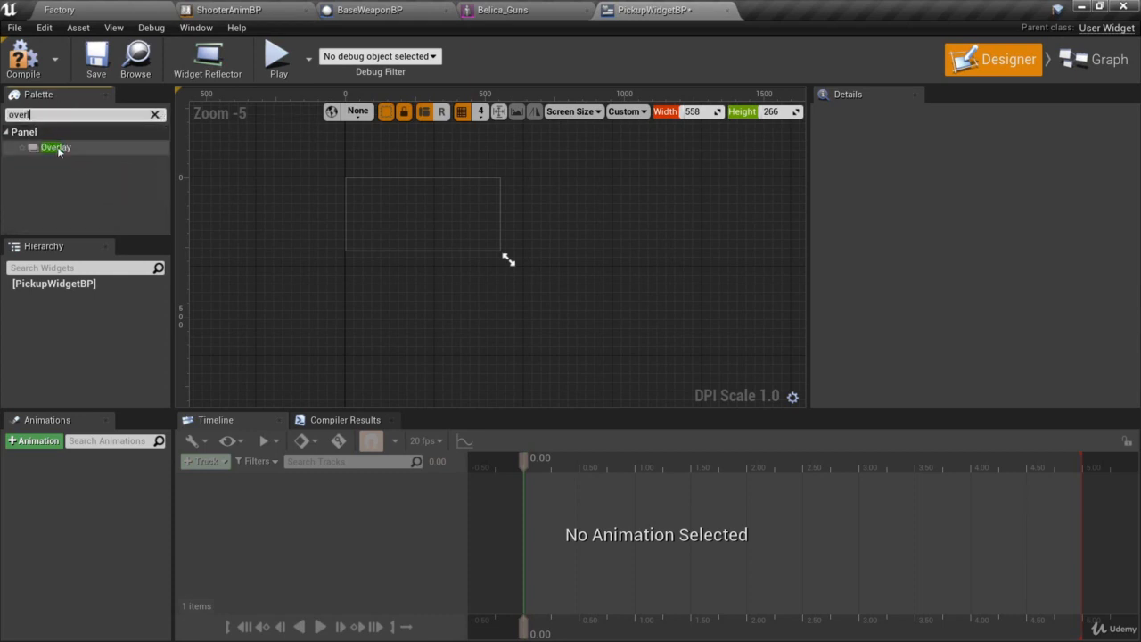
{"action": "left_click_drag", "start_coordinate": [55, 147], "coordinate": [166, 277]}
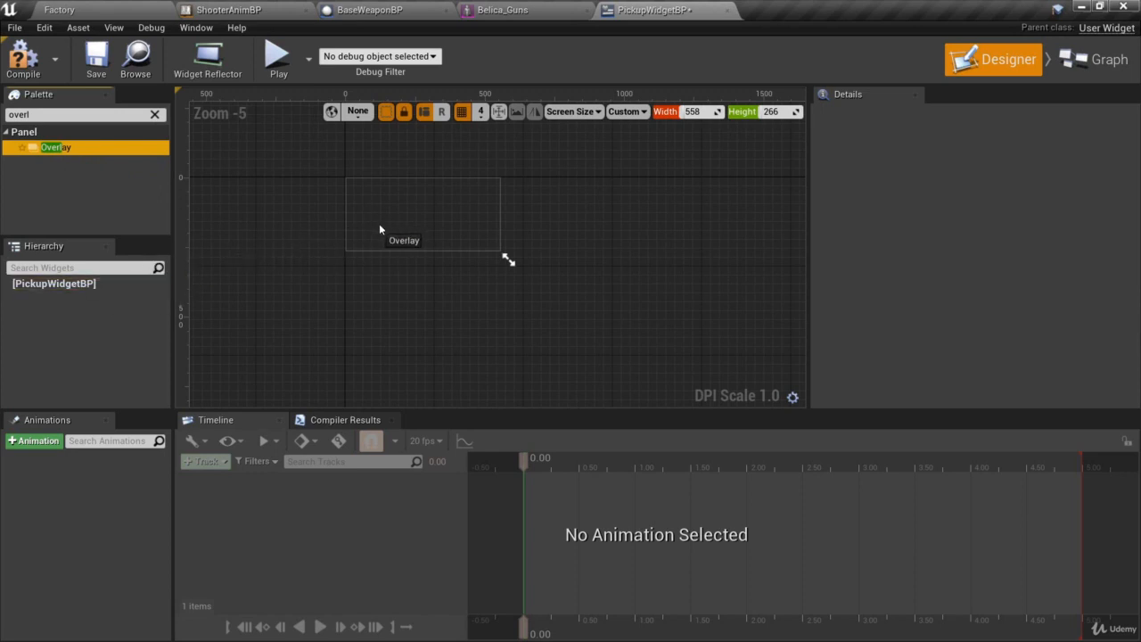
{"action": "left_click_drag", "start_coordinate": [379, 230], "coordinate": [415, 210]}
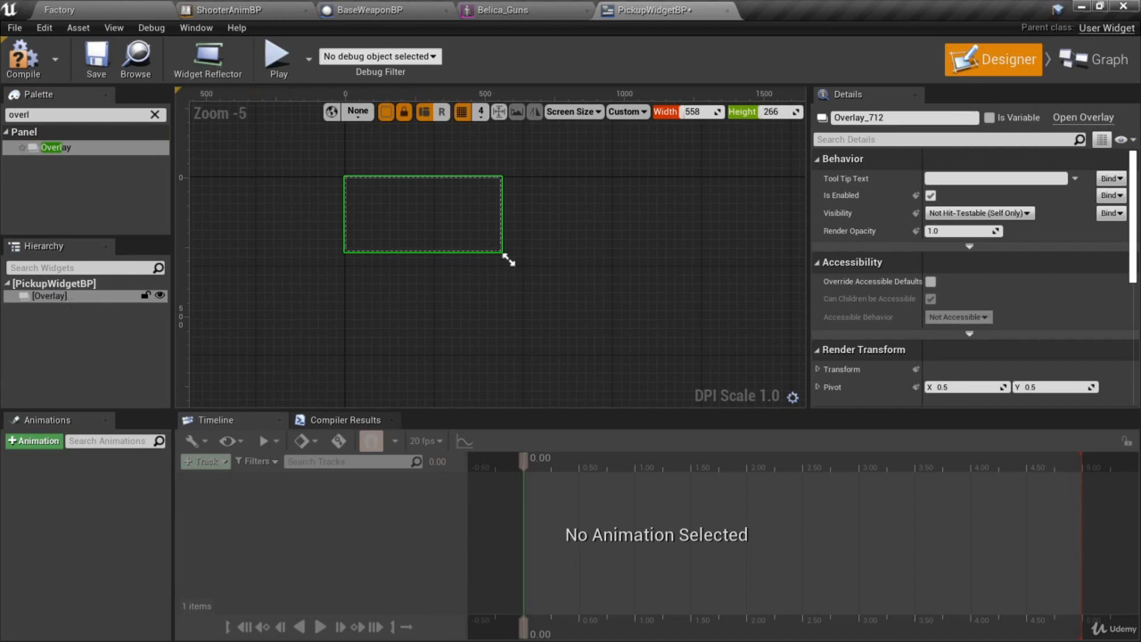
{"action": "left_click", "coordinate": [99, 300]}
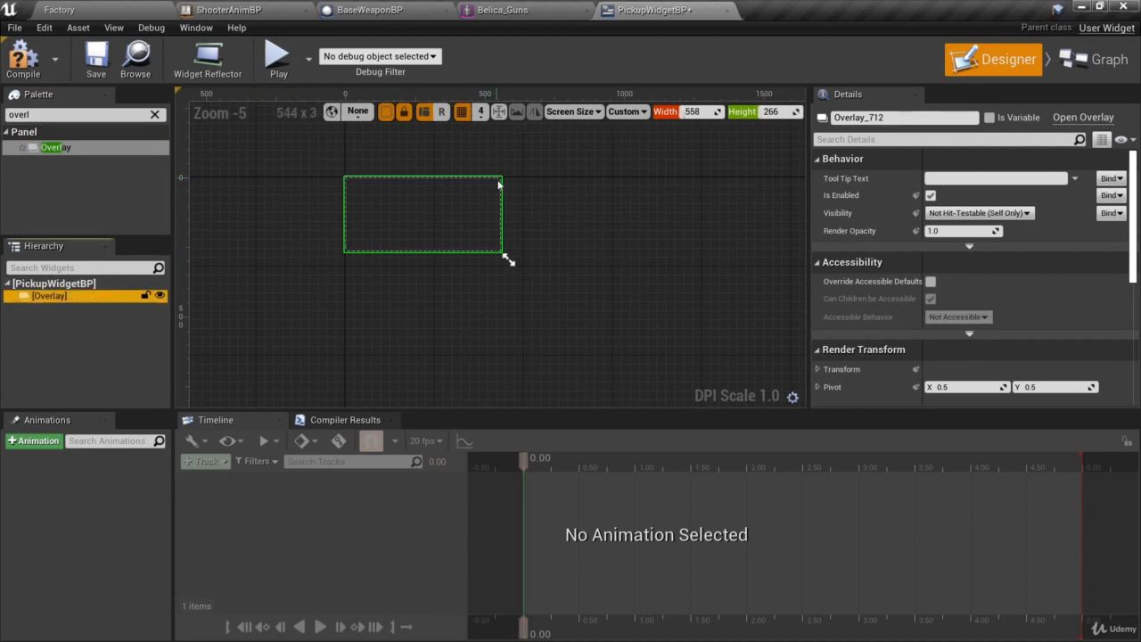
{"action": "mouse_move", "coordinate": [507, 258]}
{"action": "left_mouse_down"}
{"action": "mouse_move", "coordinate": [553, 264]}
{"action": "mouse_move", "coordinate": [520, 260]}
{"action": "left_mouse_up"}
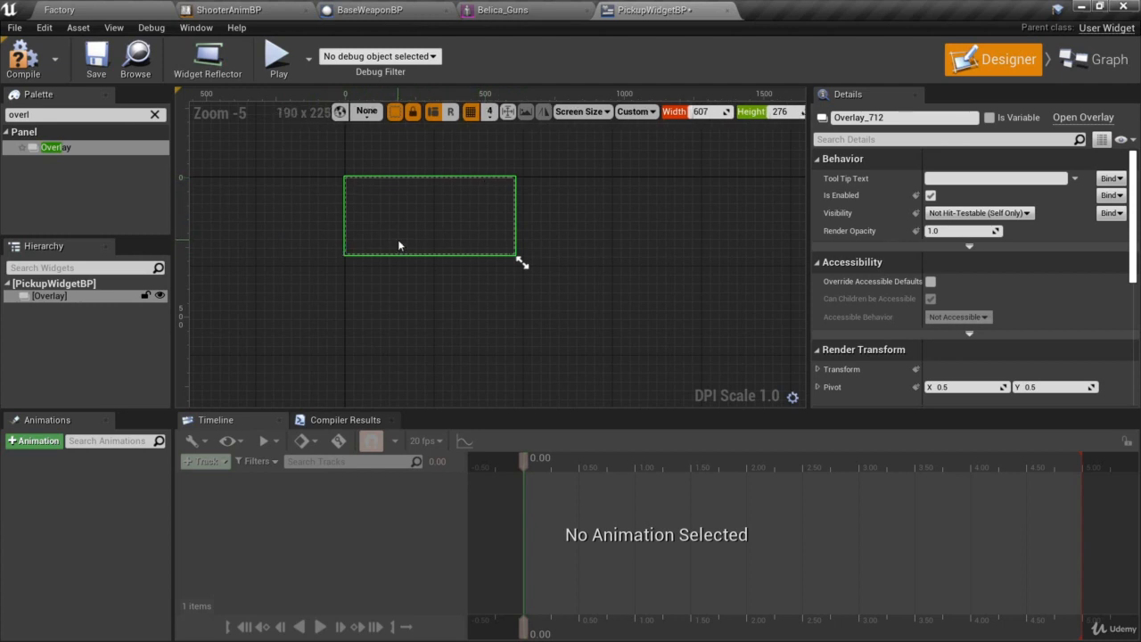
Clear the palette search and add an Image as a child of the Overlay.
{"action": "left_click", "coordinate": [154, 115]}
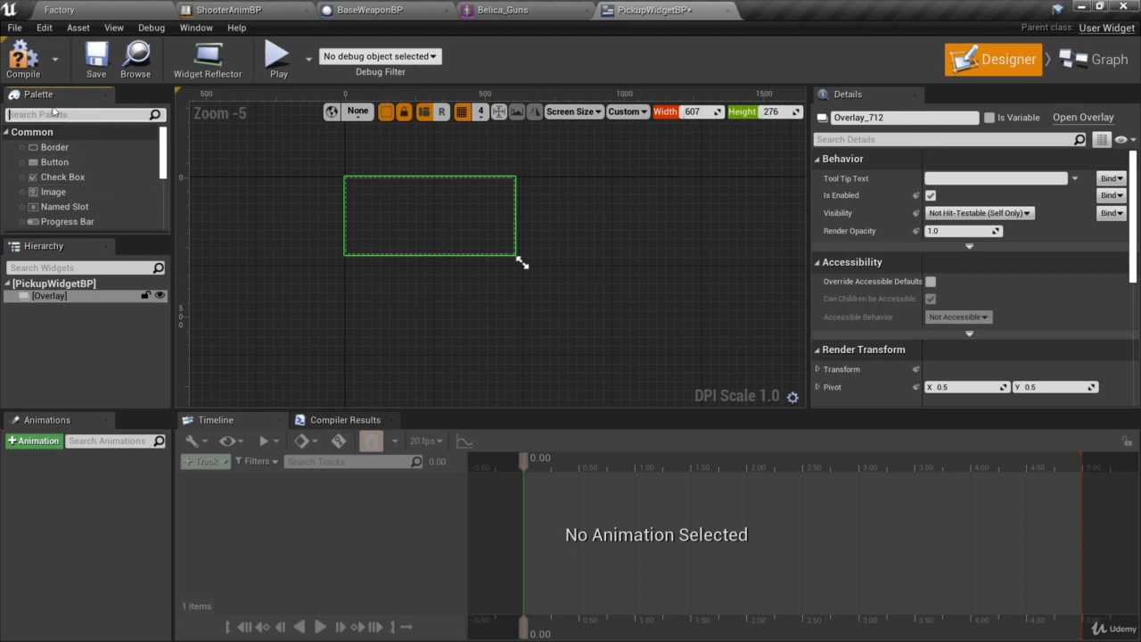
{"action": "left_click_drag", "start_coordinate": [61, 194], "coordinate": [65, 294]}
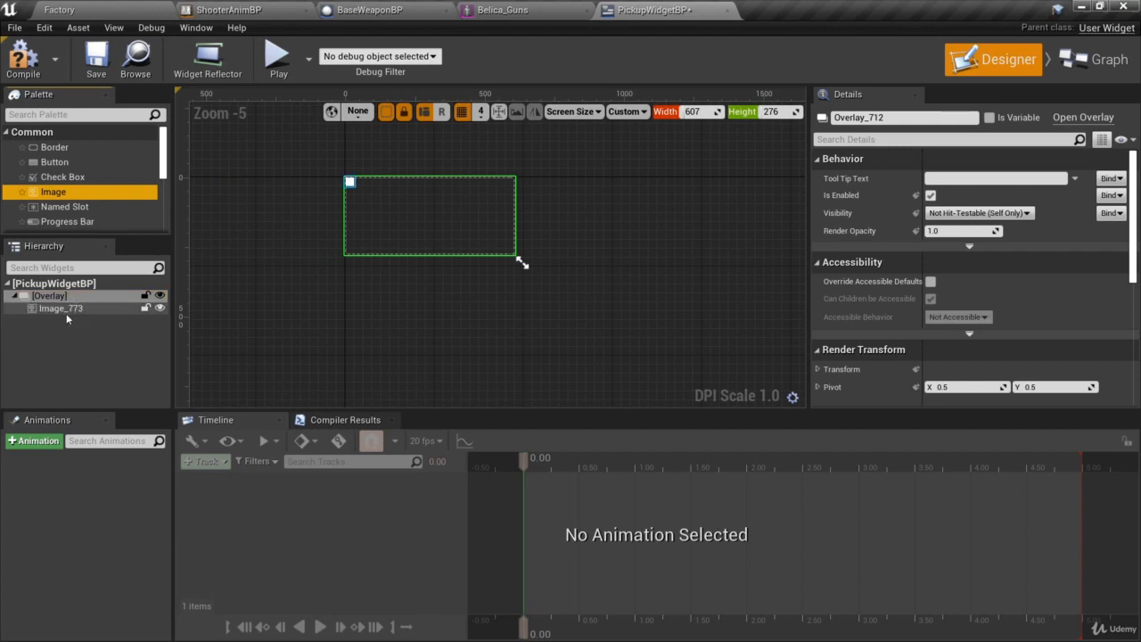
{"action": "left_click", "coordinate": [15, 297]}
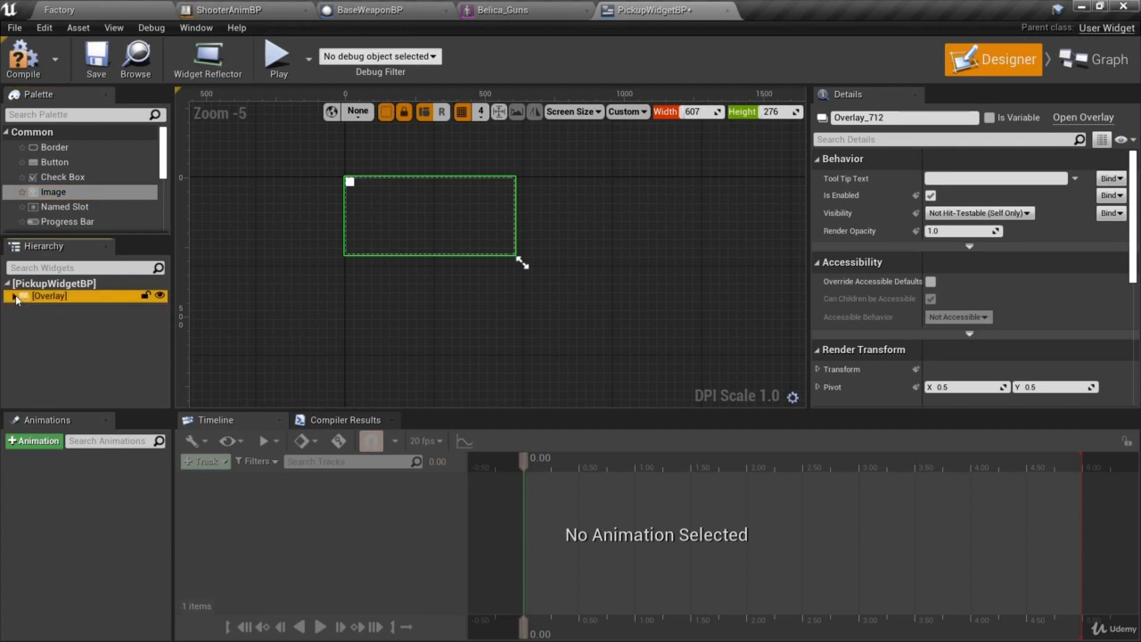
{"action": "left_click", "coordinate": [15, 297]}
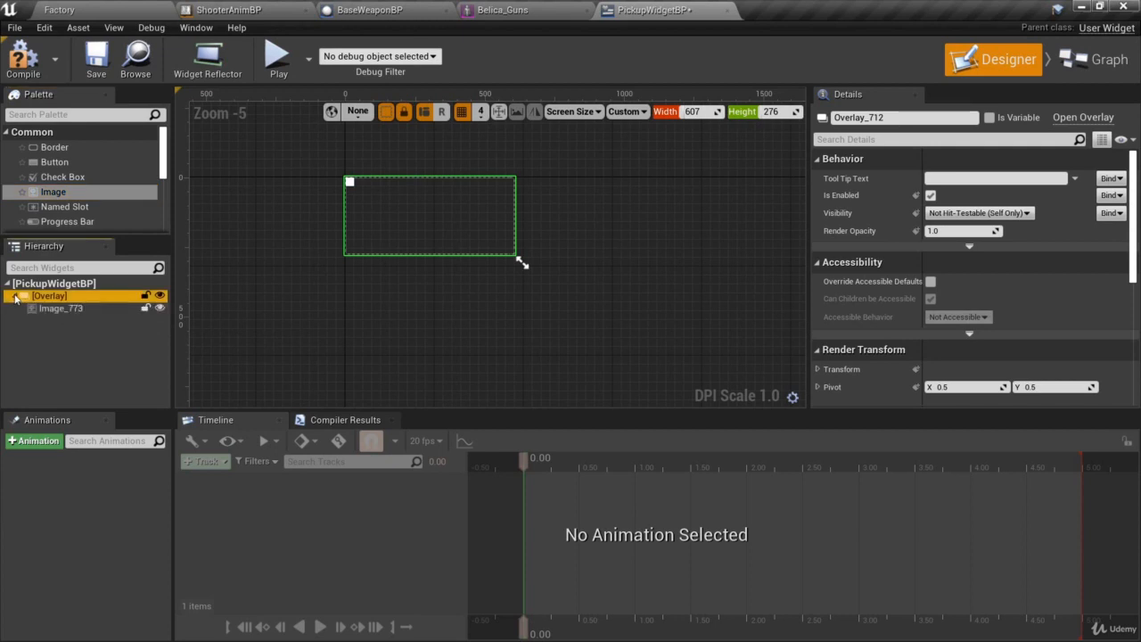
Rename the Overlay's child image as Background Image.
{"action": "left_click", "coordinate": [74, 311]}
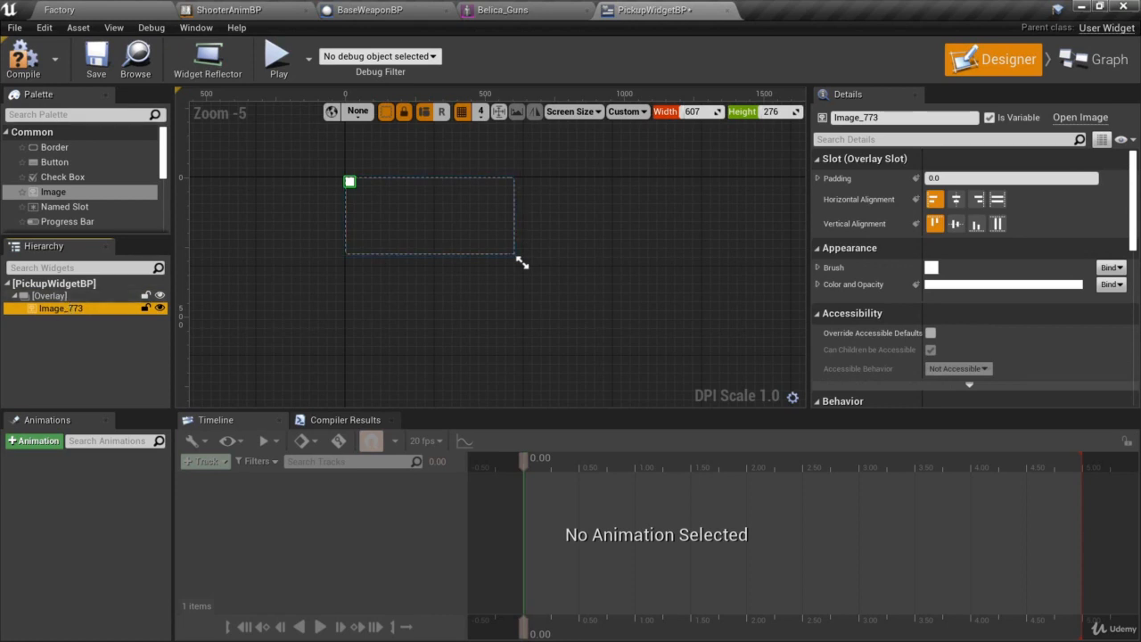
{"action": "double_click", "coordinate": [72, 310]}
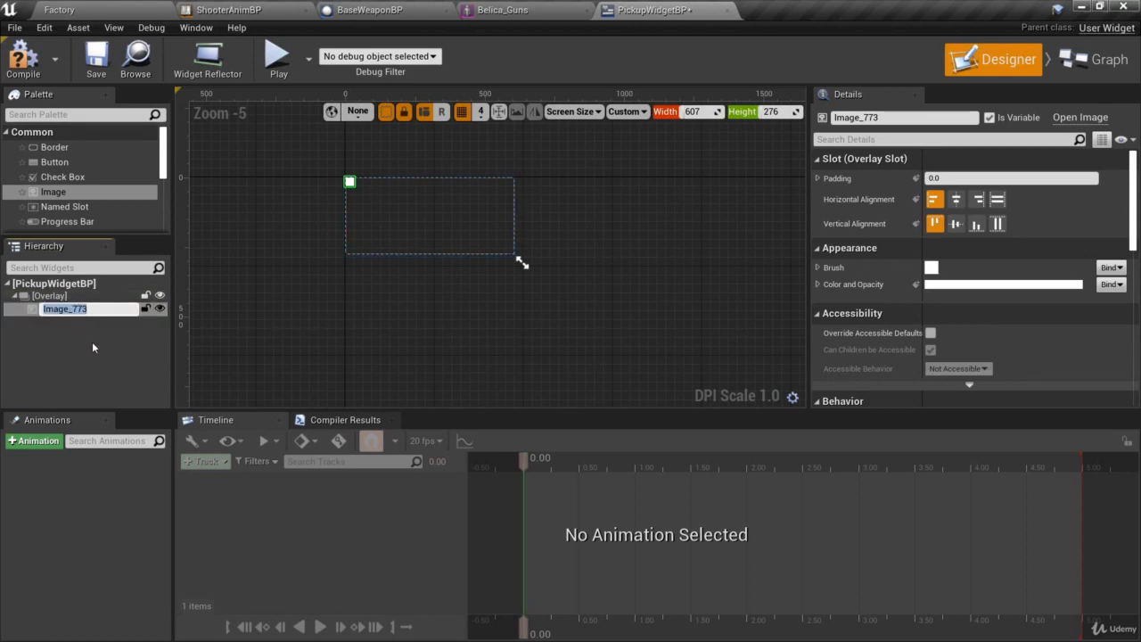
{"action": "type", "text": "Background Image"}
{"action": "key", "text": "Return"}
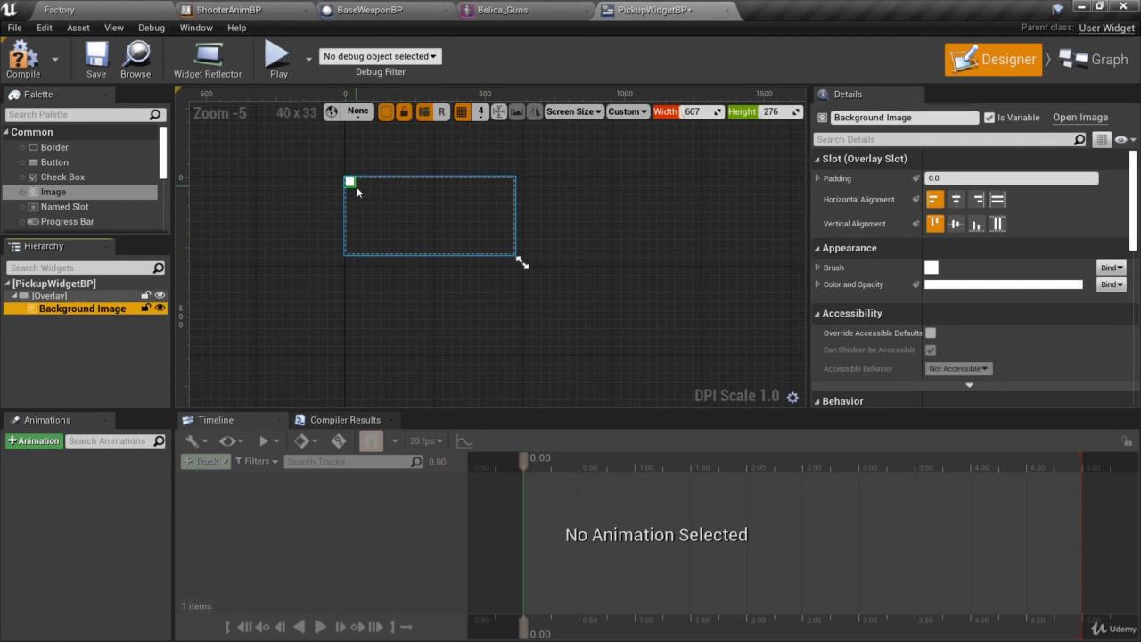
Set Background Image's horizontal and vertical alignment to fill the whole Overlay.
{"action": "scroll", "coordinate": [349, 192], "scroll_direction": "up", "scroll_amount": 4}
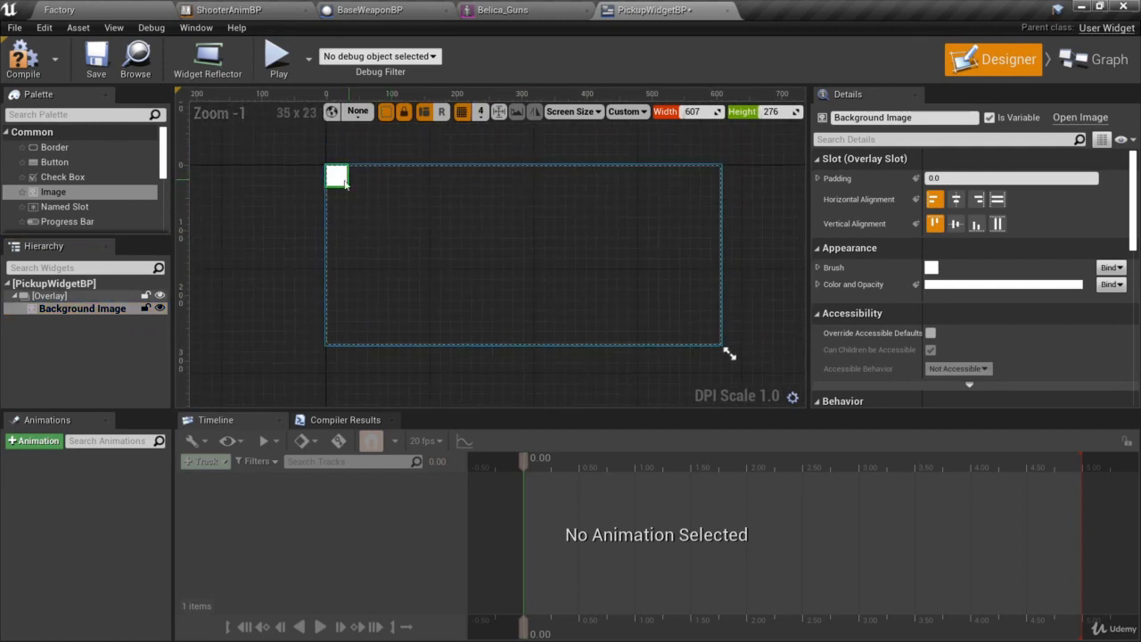
{"action": "right_click_drag", "start_coordinate": [442, 260], "coordinate": [413, 254]}
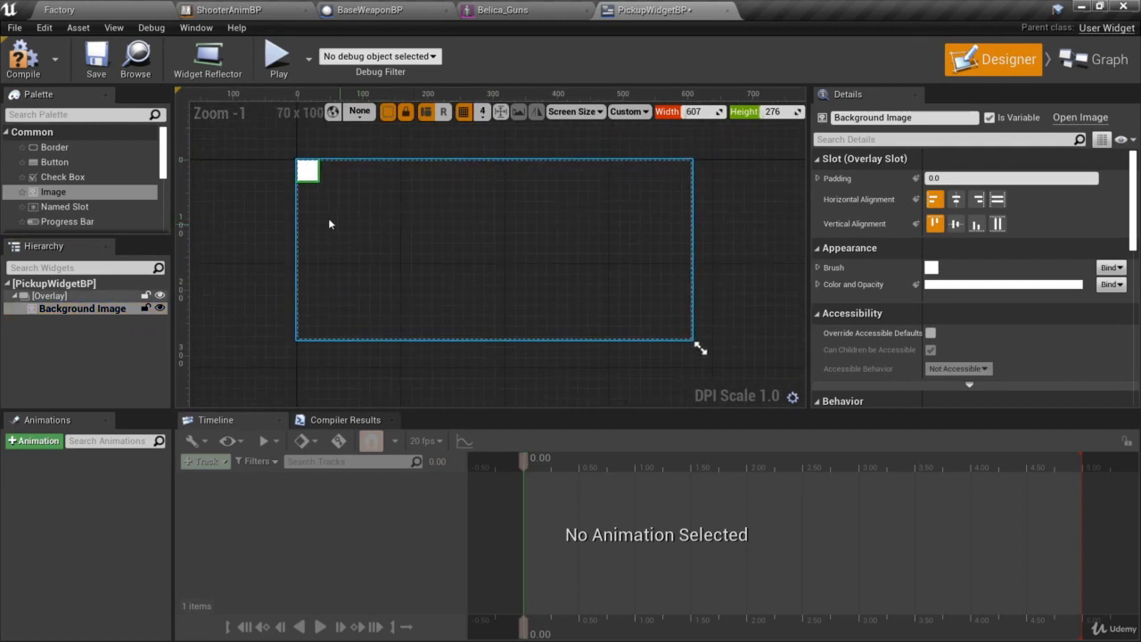
{"action": "left_click", "coordinate": [89, 307]}
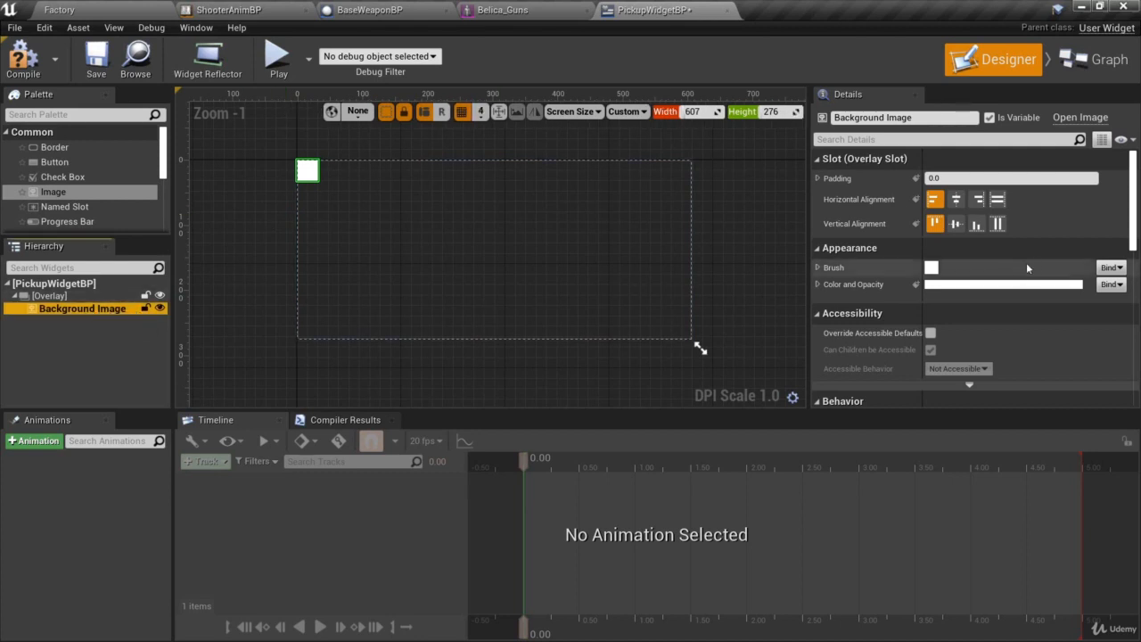
{"action": "left_click", "coordinate": [977, 200]}
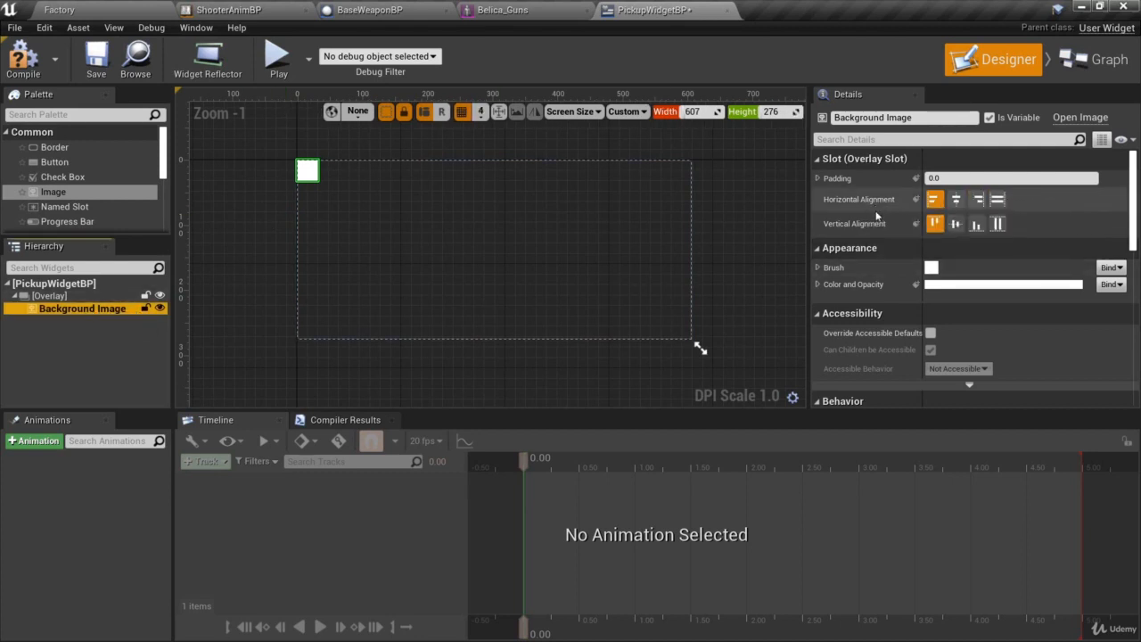
{"action": "left_click", "coordinate": [997, 200]}
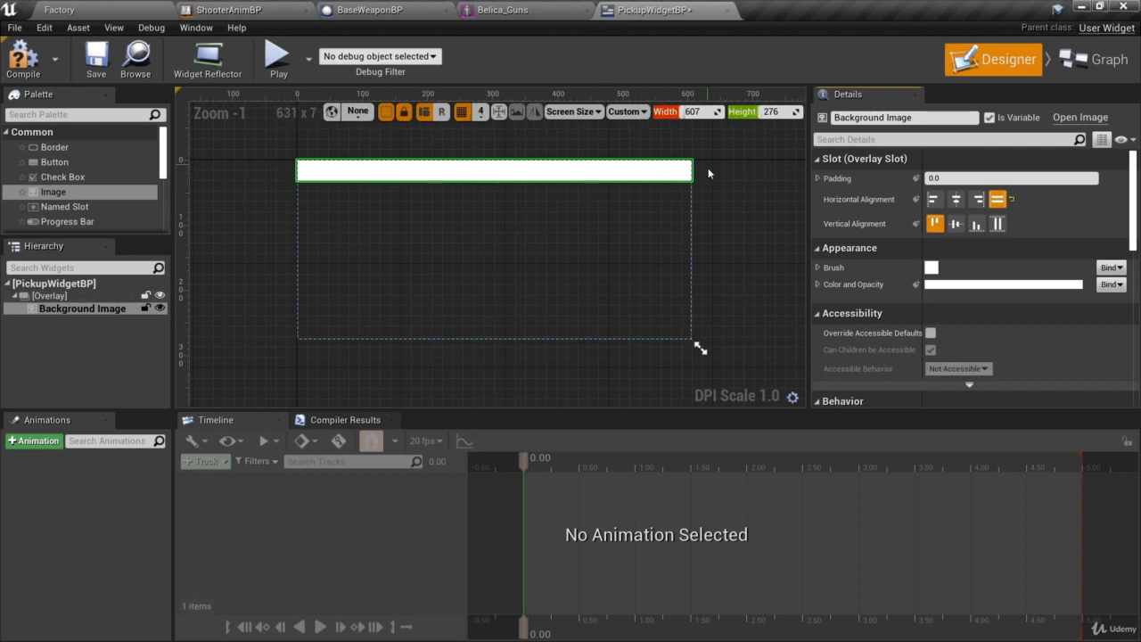
{"action": "left_click", "coordinate": [999, 223]}
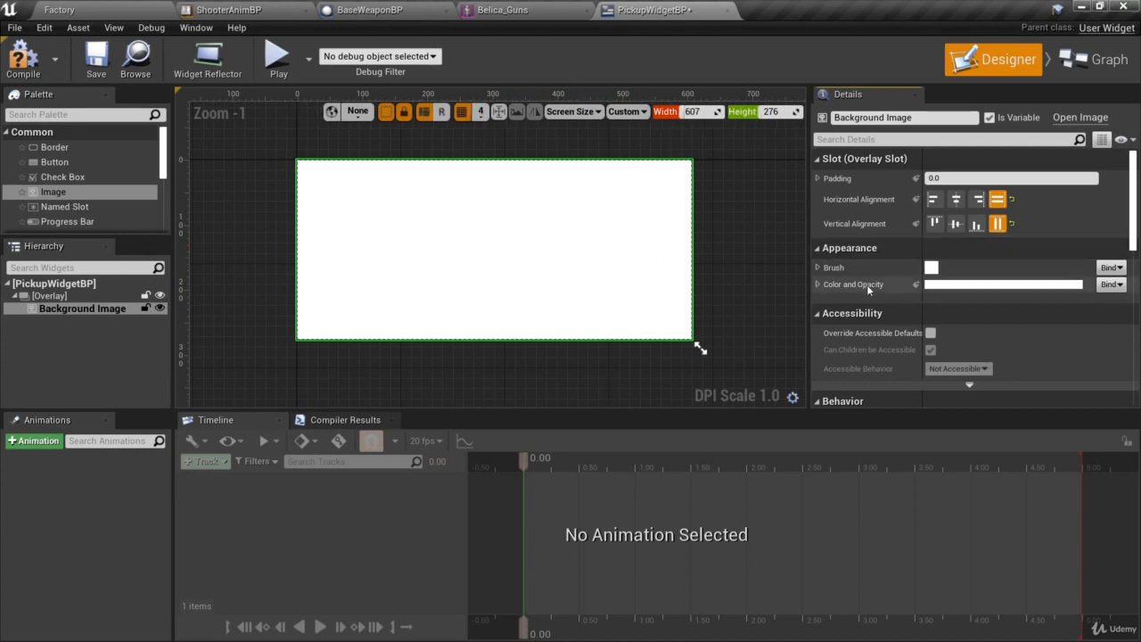
Set Background Image's color and opacity to black with an alpha of 0.5.
{"action": "left_click", "coordinate": [818, 284]}
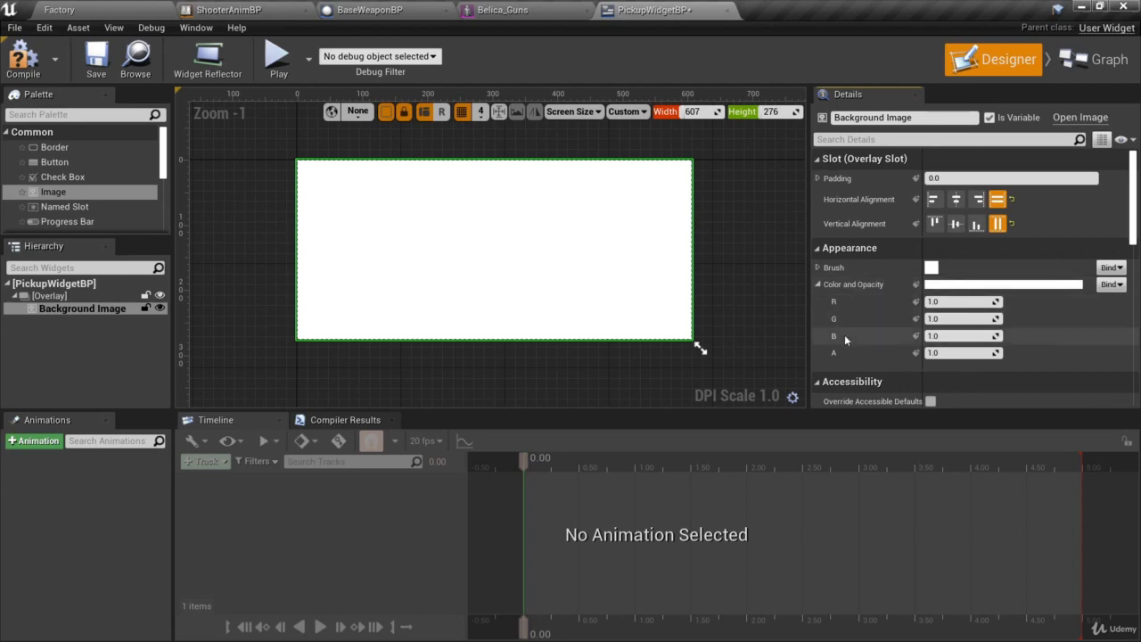
{"action": "left_click", "coordinate": [991, 284]}
{"action": "left_click_drag", "start_coordinate": [900, 256], "coordinate": [923, 174]}
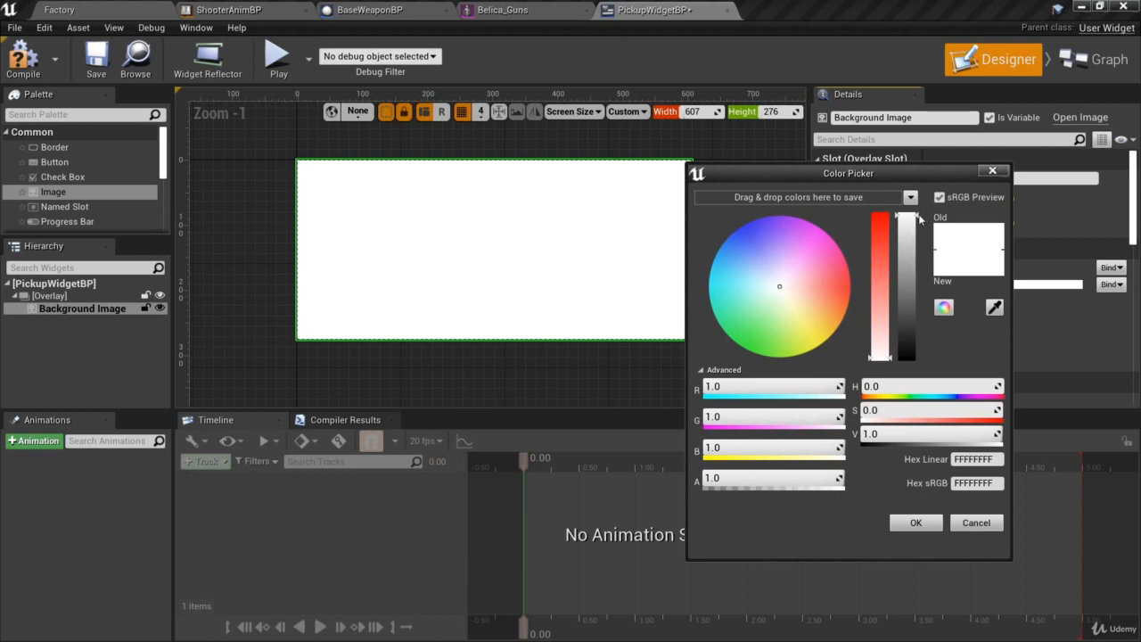
{"action": "left_click_drag", "start_coordinate": [914, 218], "coordinate": [912, 365]}
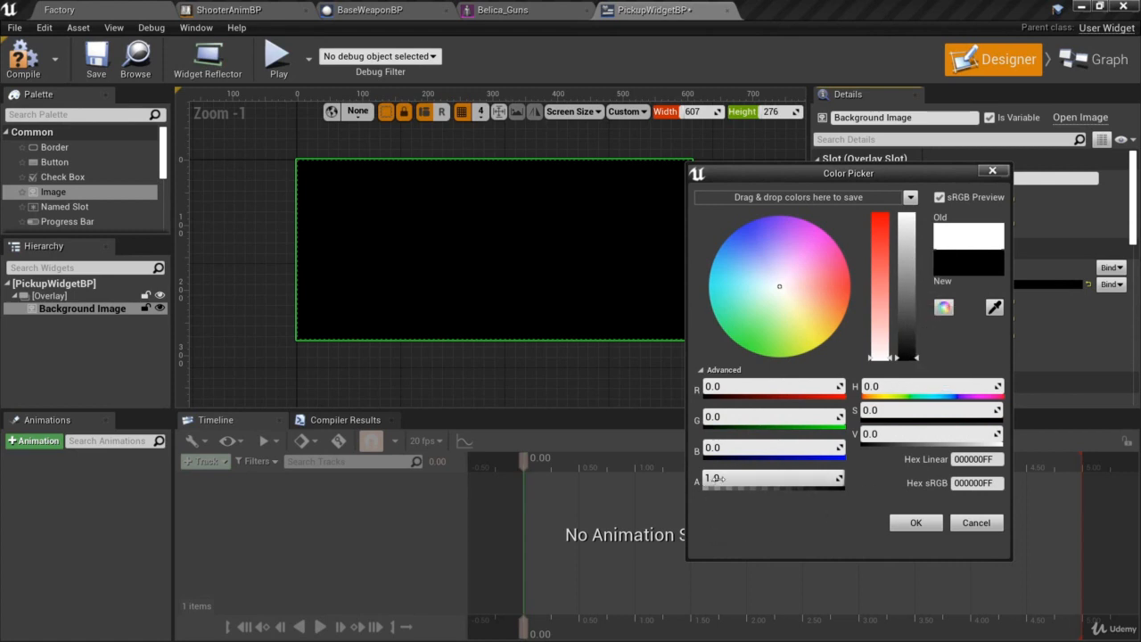
{"action": "left_click", "coordinate": [772, 479]}
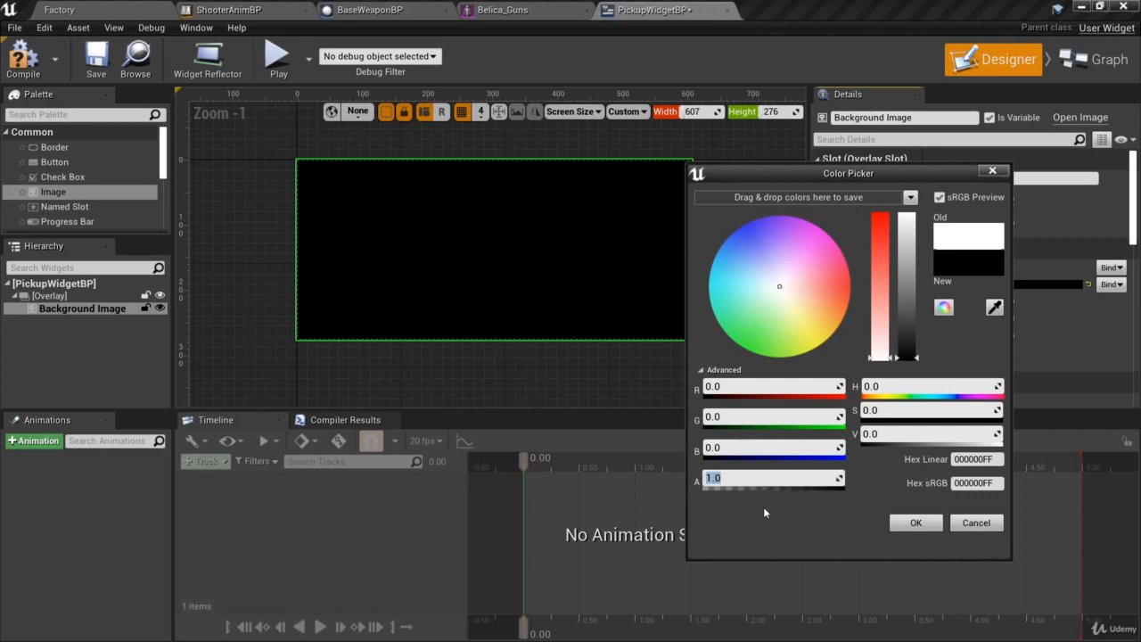
{"action": "type", "text": "0.5"}
{"action": "key", "text": "Return"}
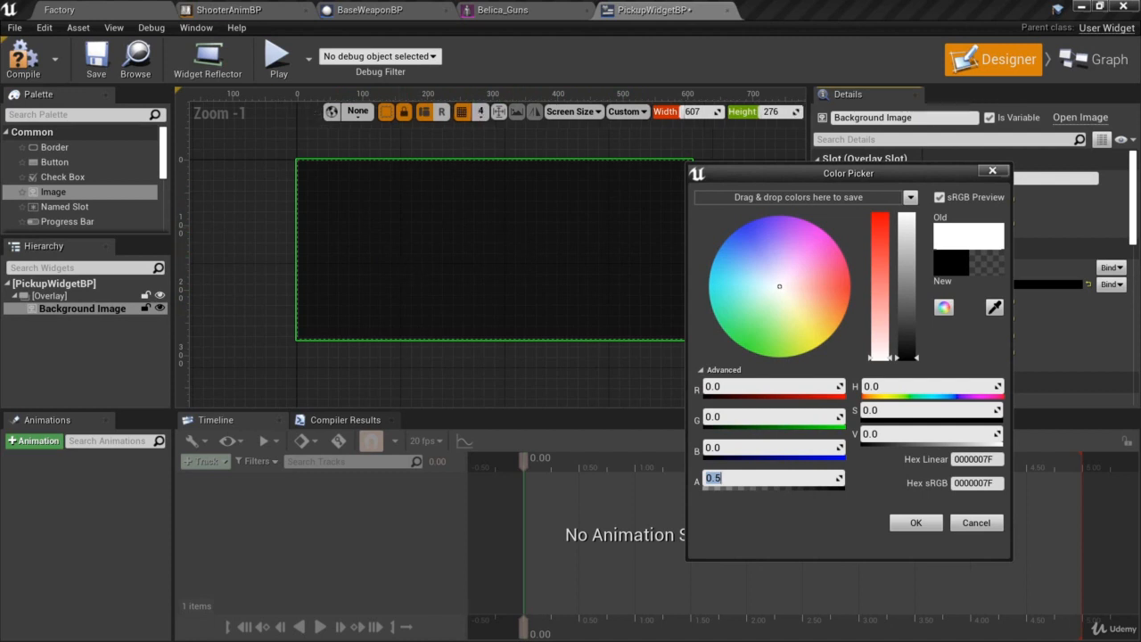
{"action": "left_click", "coordinate": [916, 523]}
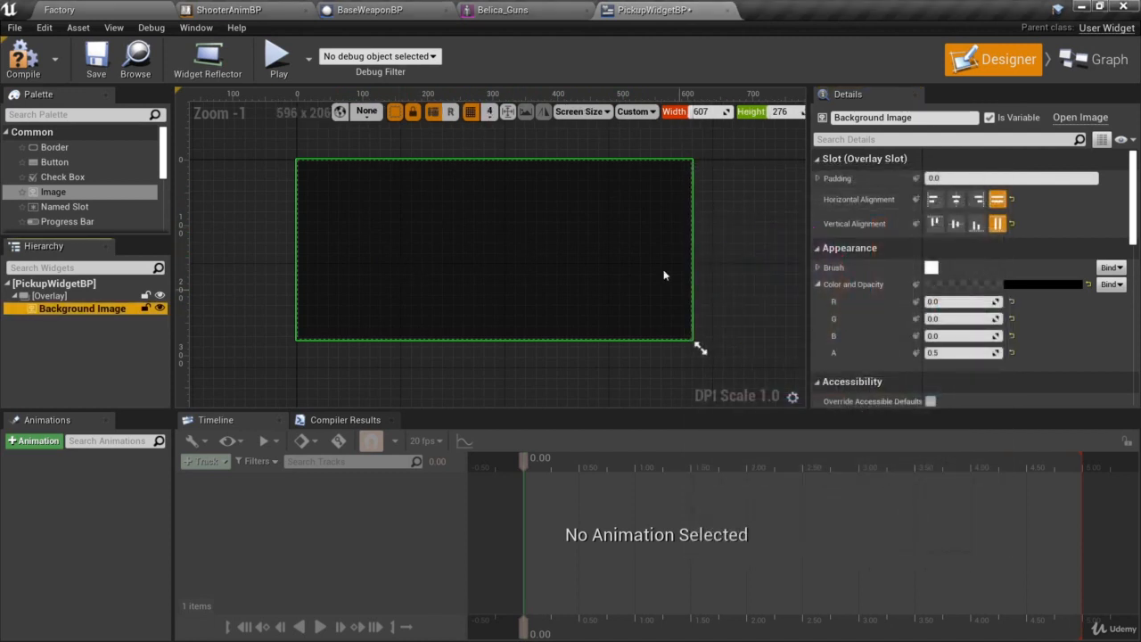
Find the Horizontal Box in the palette and add it as a child of the Overlay.
{"action": "scroll", "coordinate": [576, 260], "scroll_direction": "down", "scroll_amount": 2}
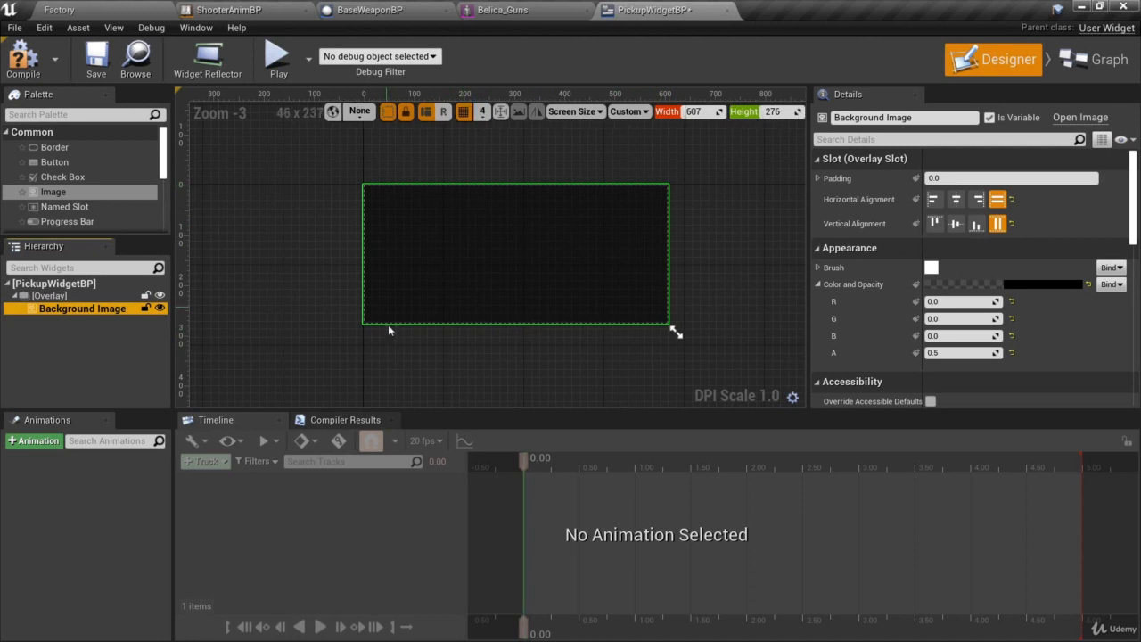
{"action": "left_click", "coordinate": [104, 114]}
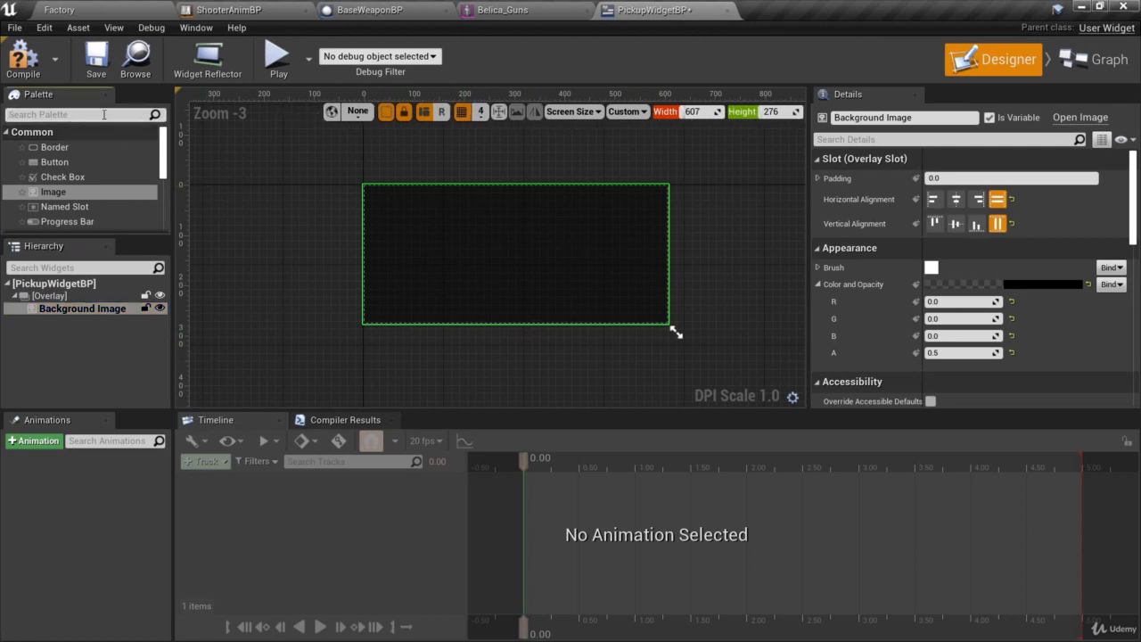
{"action": "type", "text": "hori"}
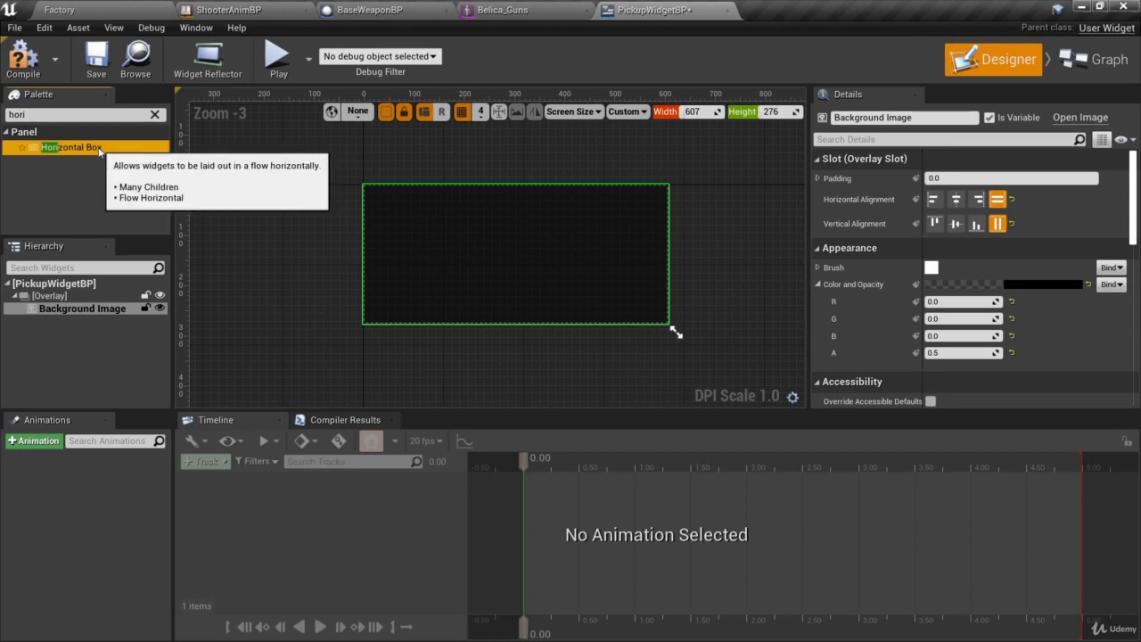
{"action": "left_click", "coordinate": [100, 148]}
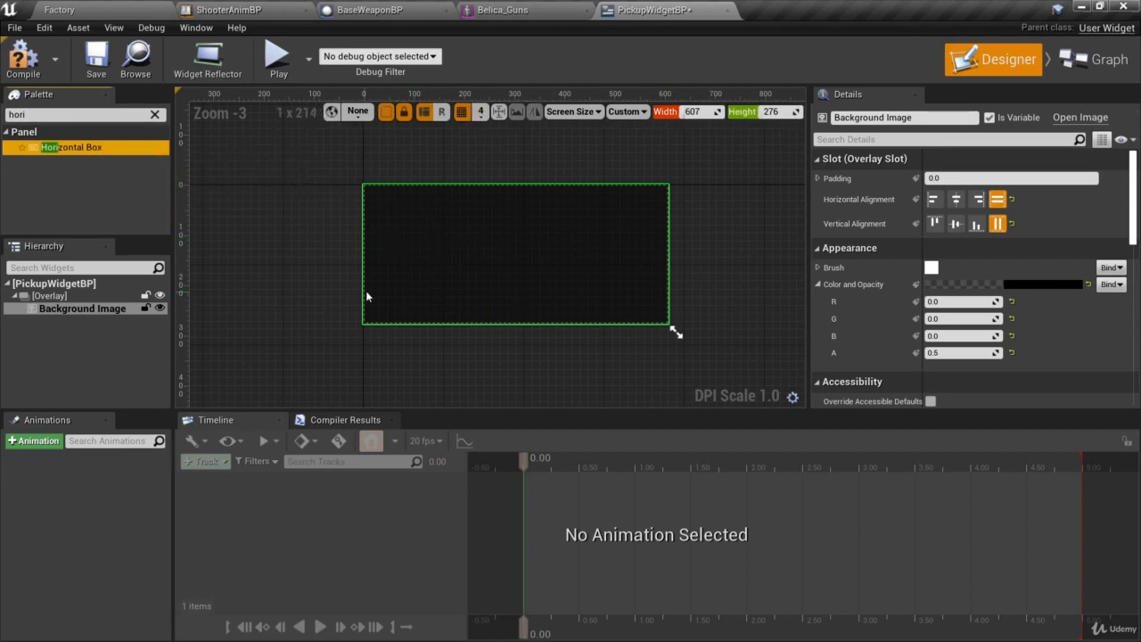
{"action": "left_click_drag", "start_coordinate": [67, 149], "coordinate": [71, 296]}
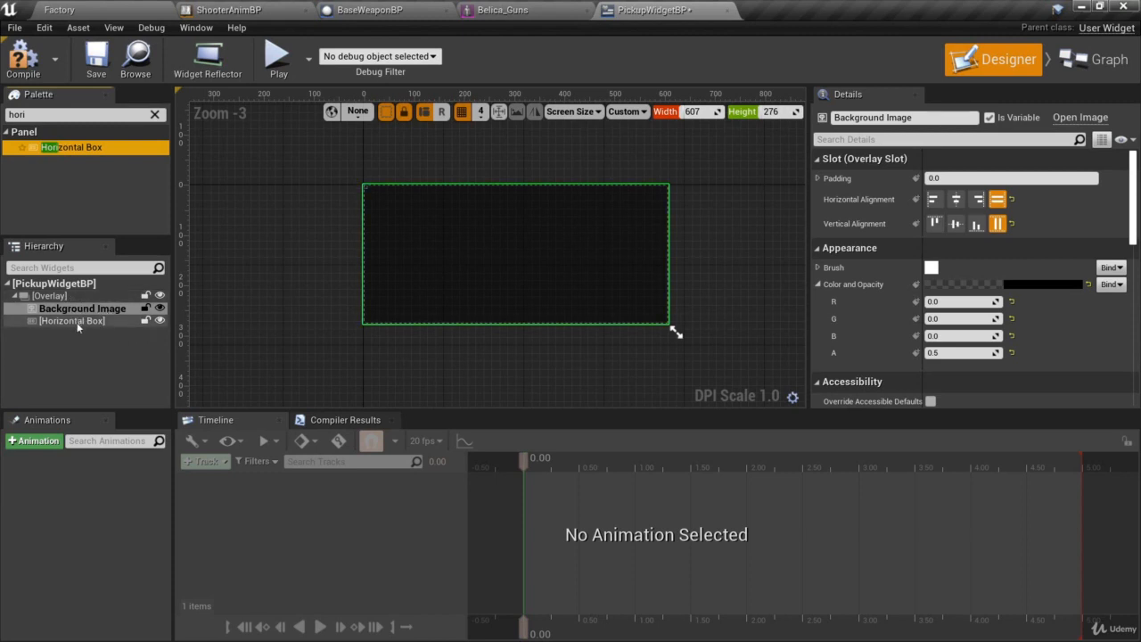
Set the Horizontal Box's horizontal and vertical alignment to fill the Overlay.
{"action": "left_click", "coordinate": [82, 320]}
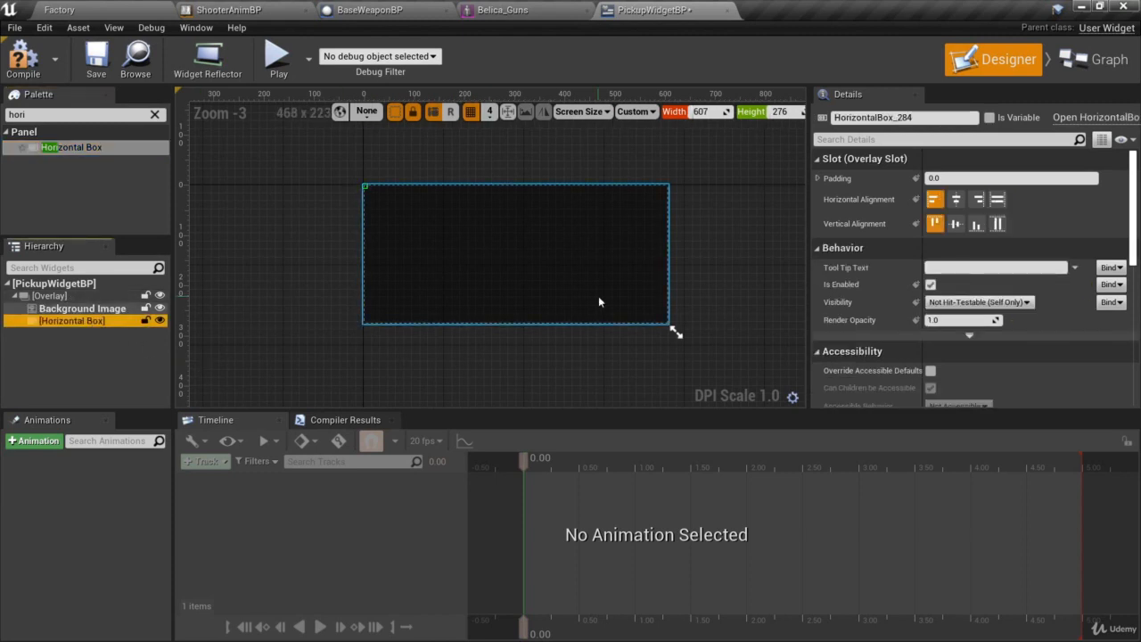
{"action": "left_click", "coordinate": [1000, 201]}
{"action": "left_click", "coordinate": [998, 224]}
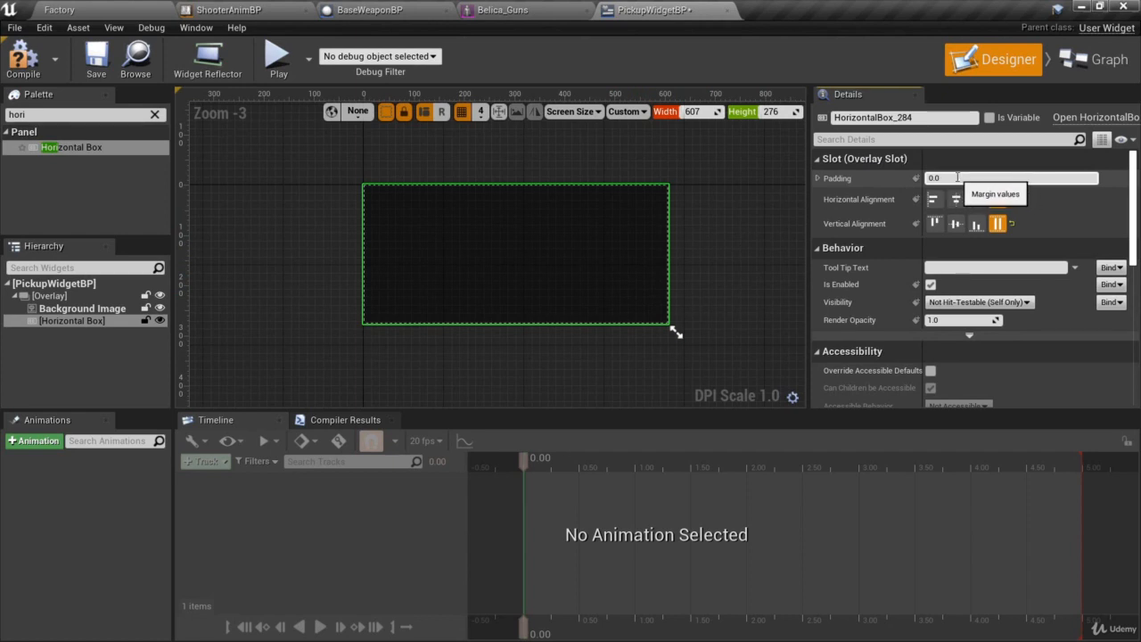
Set the Horizontal Box's top and bottom padding to 5.
{"action": "left_click", "coordinate": [818, 178]}
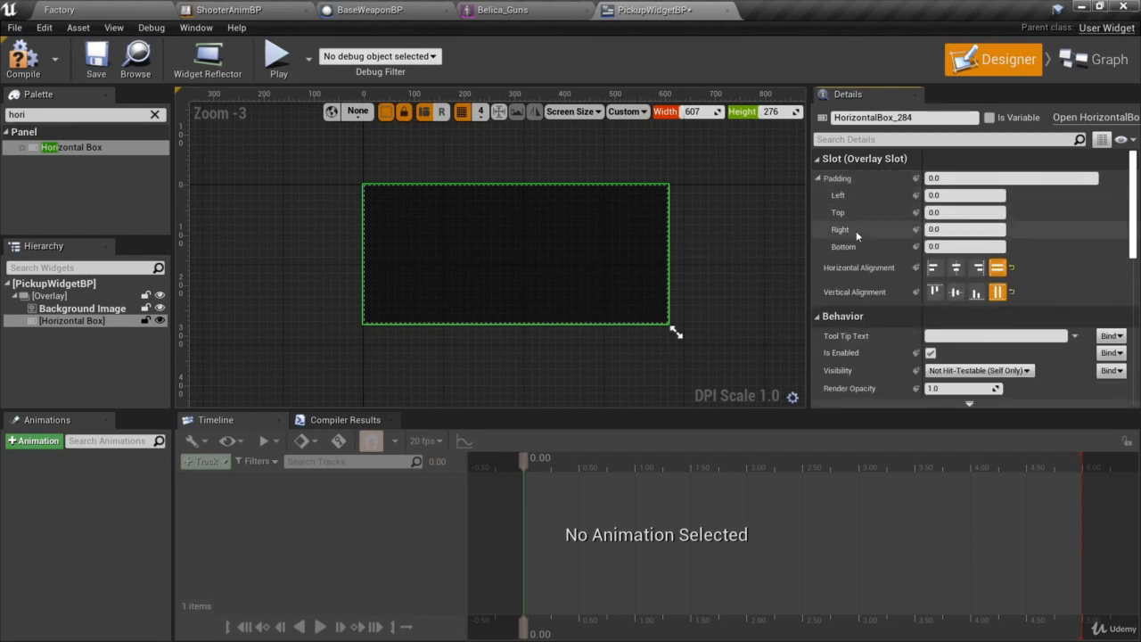
{"action": "left_click", "coordinate": [936, 178]}
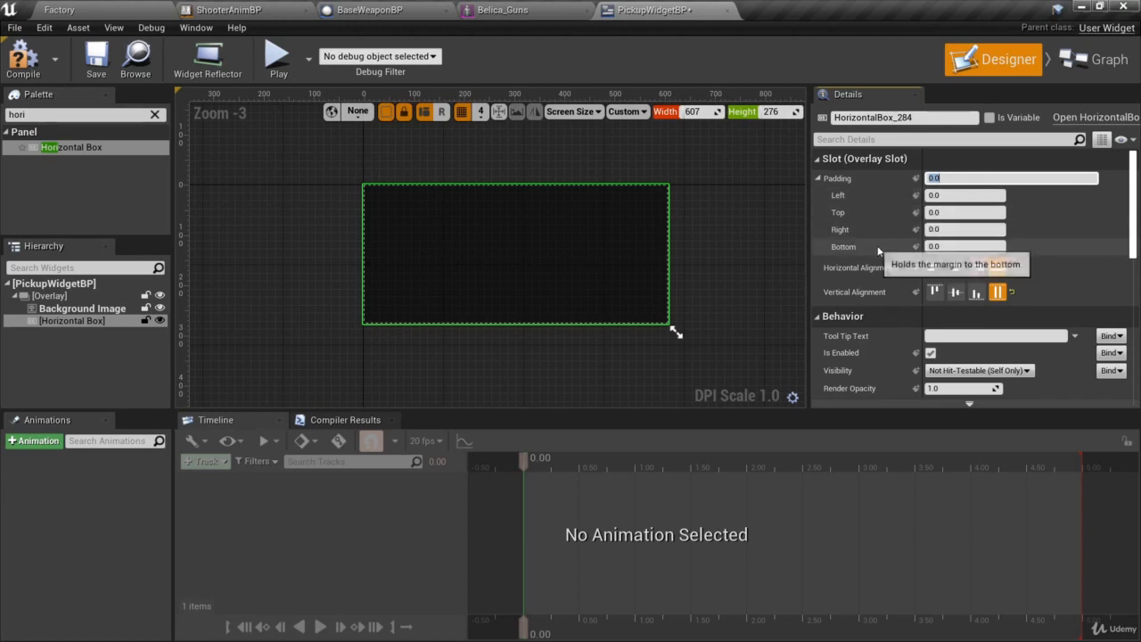
{"action": "left_click", "coordinate": [965, 212]}
{"action": "type", "text": "5"}
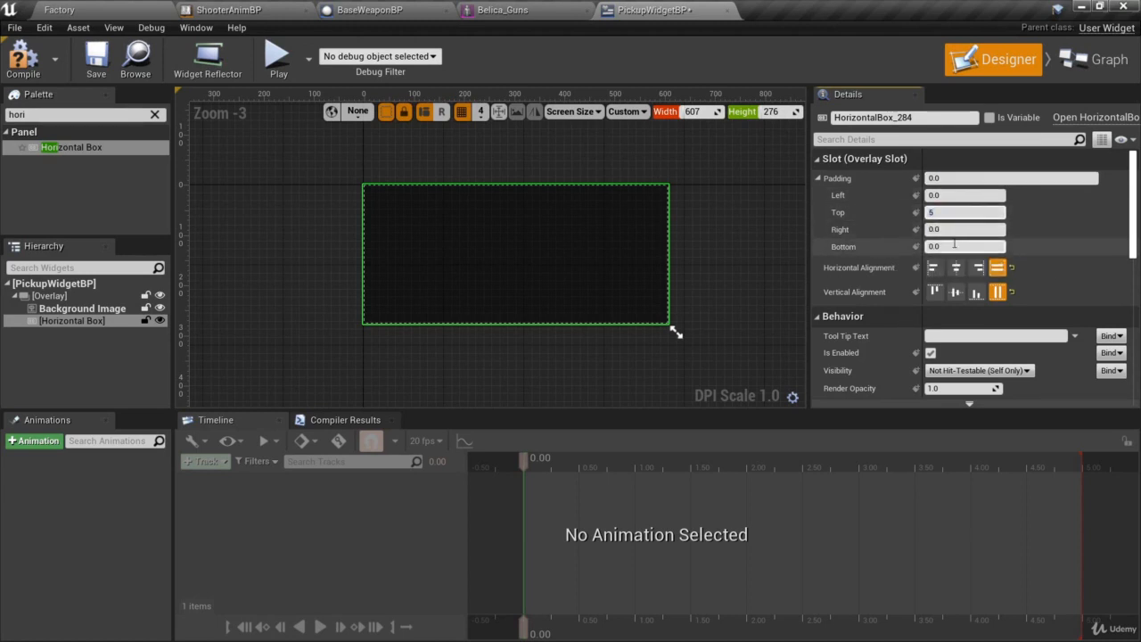
{"action": "left_click", "coordinate": [956, 246]}
{"action": "type", "text": "5"}
{"action": "key", "text": "Return"}
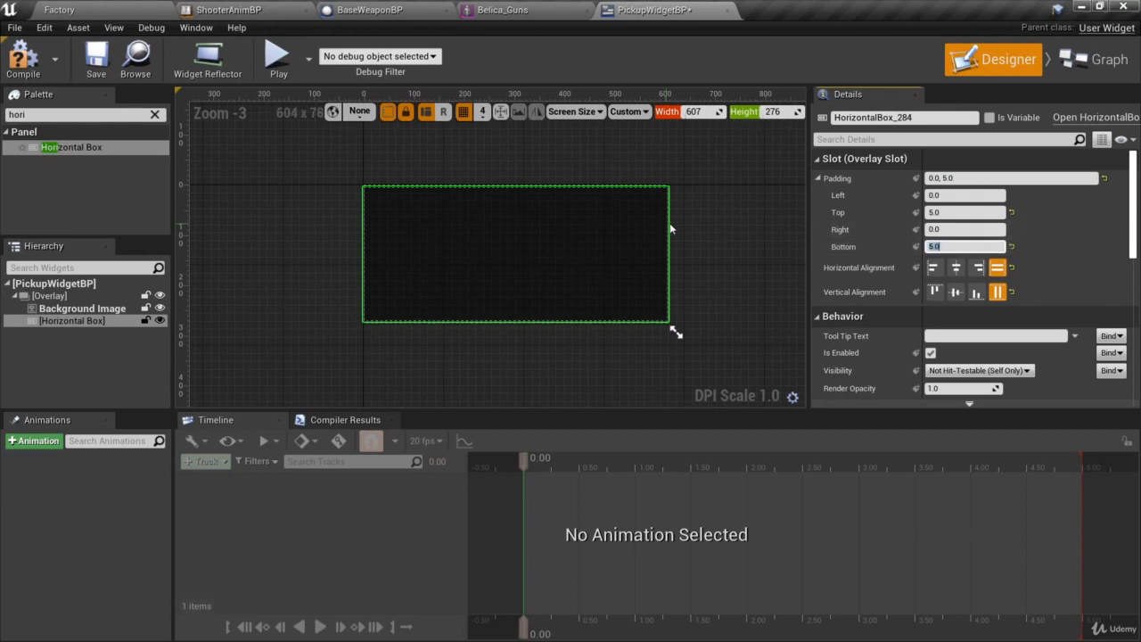
Check the Horizontal Box's padding in the designer and shrink the custom widget area to about 275 by 105.
{"action": "scroll", "coordinate": [642, 226], "scroll_direction": "up", "scroll_amount": 4}
{"action": "right_click_drag", "start_coordinate": [671, 250], "coordinate": [622, 247]}
{"action": "scroll", "coordinate": [609, 209], "scroll_direction": "up", "scroll_amount": 6}
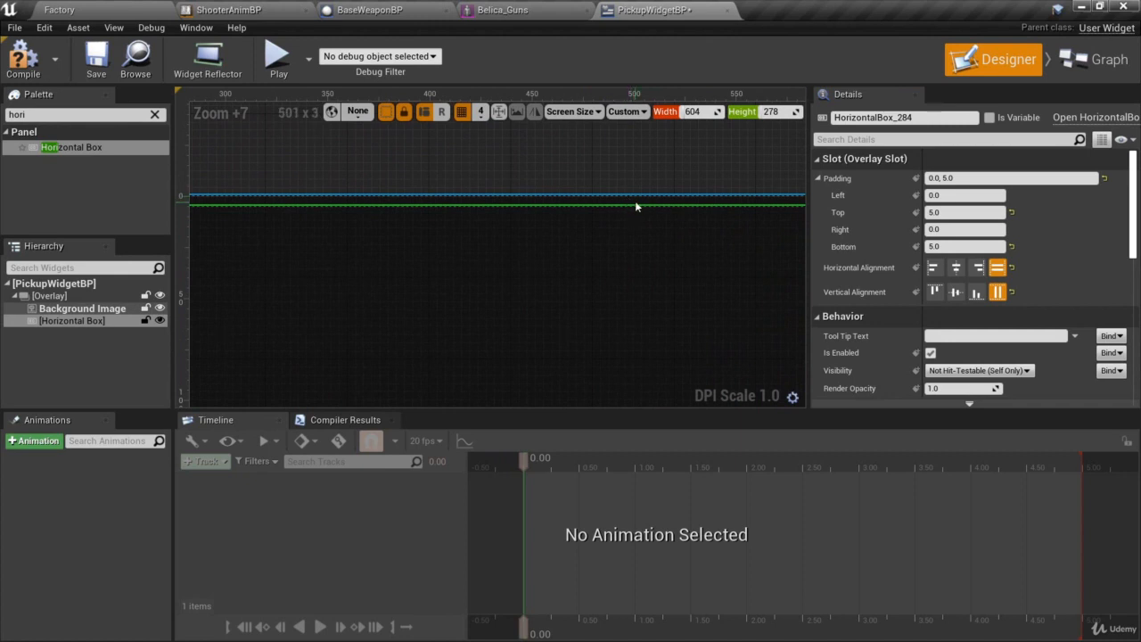
{"action": "scroll", "coordinate": [635, 205], "scroll_direction": "down", "scroll_amount": 2}
{"action": "scroll", "coordinate": [606, 277], "scroll_direction": "down", "scroll_amount": 4}
{"action": "scroll", "coordinate": [571, 233], "scroll_direction": "down", "scroll_amount": 2}
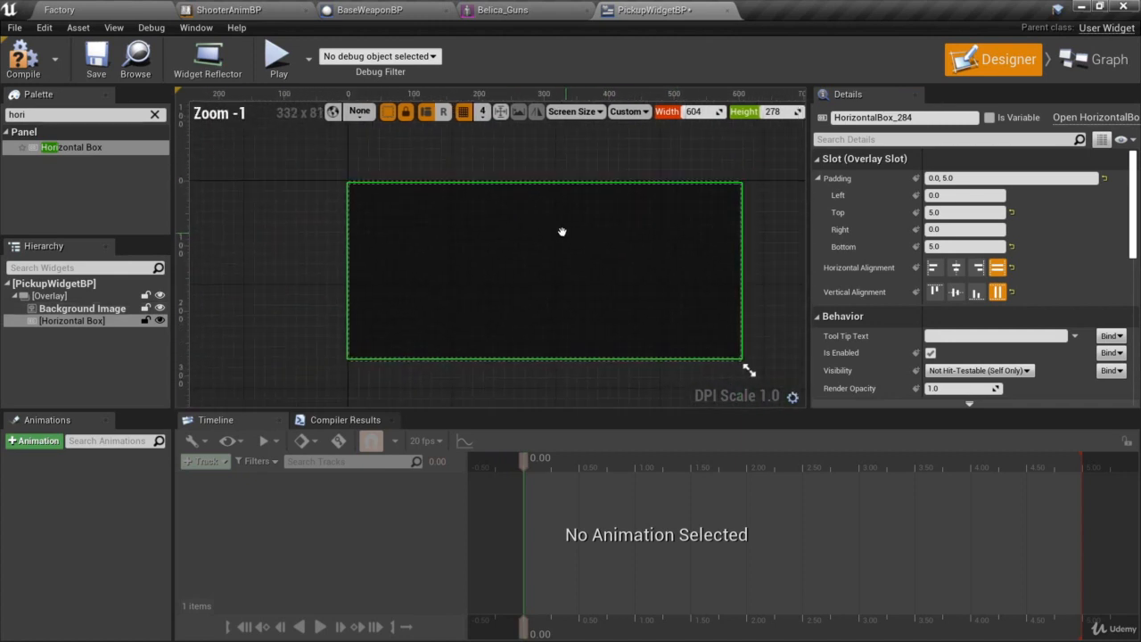
{"action": "left_click_drag", "start_coordinate": [697, 355], "coordinate": [485, 243]}
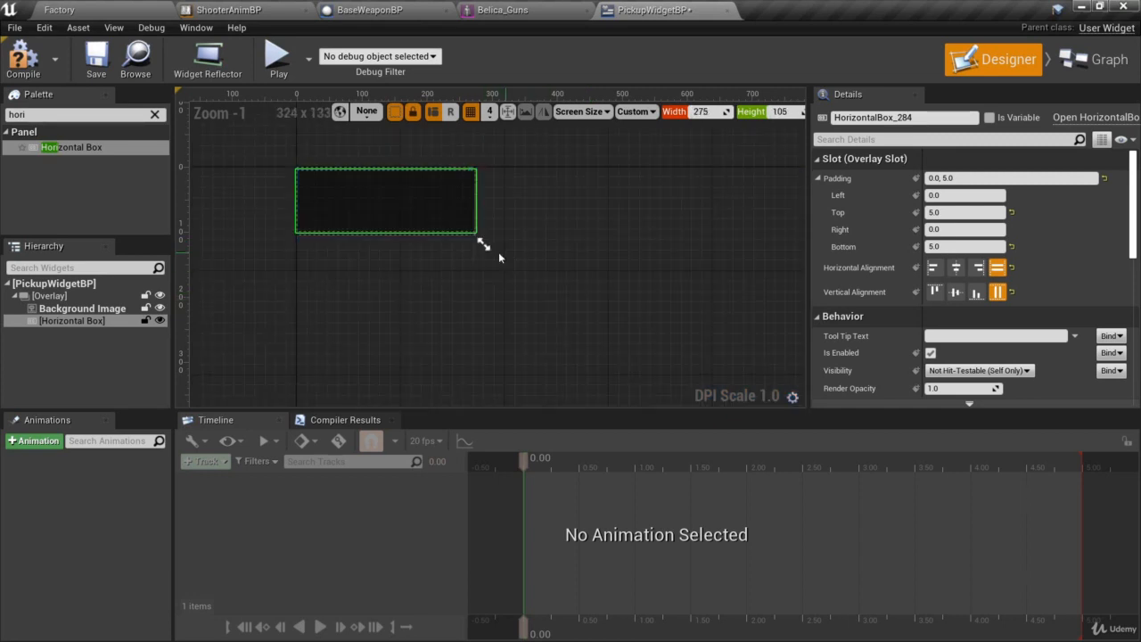
Find the Vertical Box in the palette and add two of them as children of the Horizontal Box.
{"action": "scroll", "coordinate": [437, 164], "scroll_direction": "up", "scroll_amount": 4}
{"action": "right_click_drag", "start_coordinate": [435, 163], "coordinate": [561, 255]}
{"action": "right_click_drag", "start_coordinate": [546, 210], "coordinate": [555, 136]}
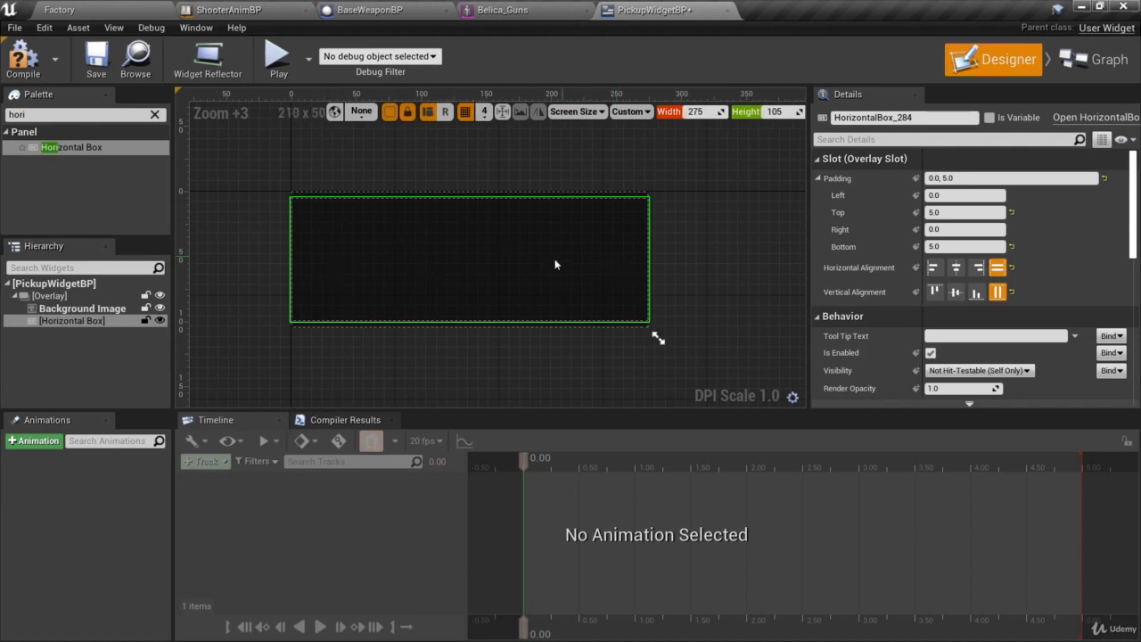
{"action": "double_click", "coordinate": [80, 116]}
{"action": "type", "text": "vert"}
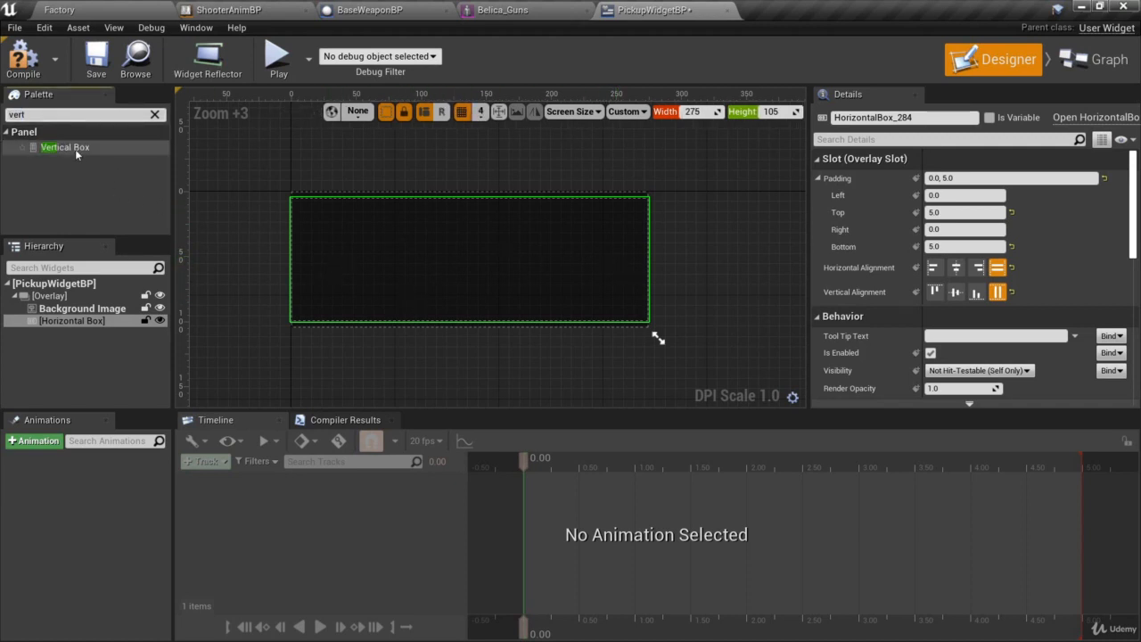
{"action": "left_click_drag", "start_coordinate": [74, 150], "coordinate": [113, 326]}
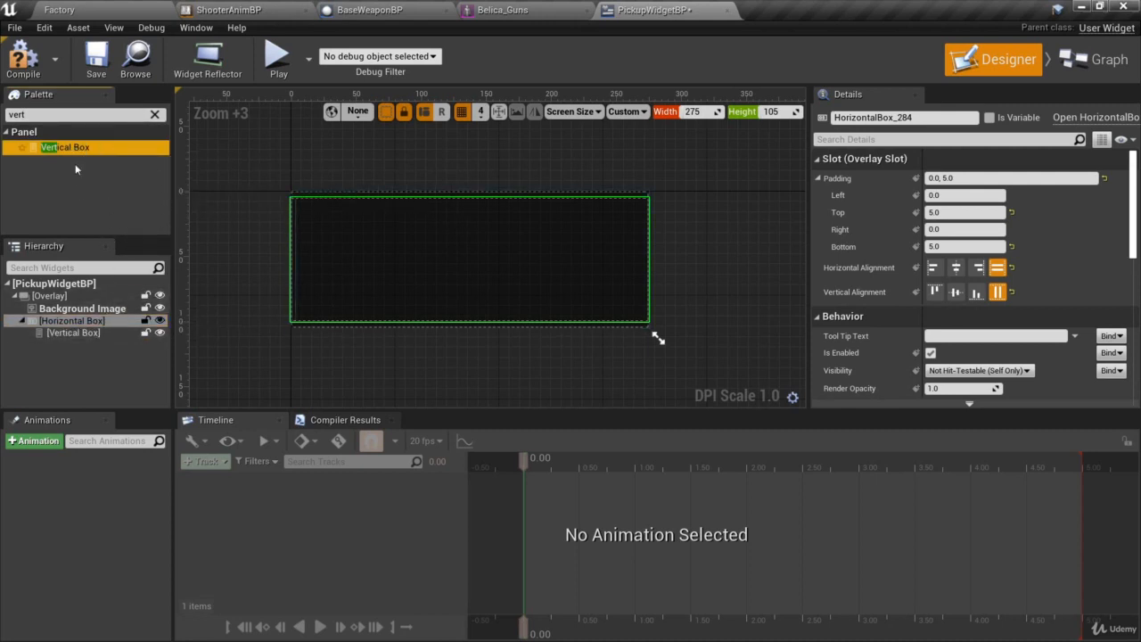
{"action": "left_click_drag", "start_coordinate": [71, 150], "coordinate": [93, 326]}
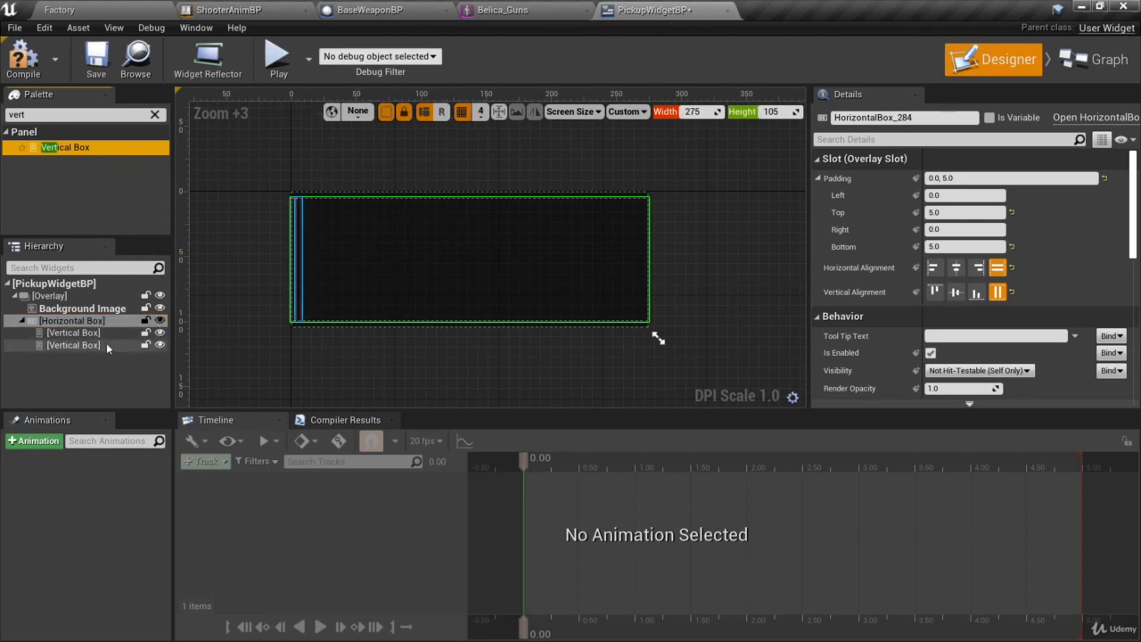
Rename the two Vertical Boxes inside the Horizontal Box as Left Box and Right Box.
{"action": "left_click", "coordinate": [72, 334]}
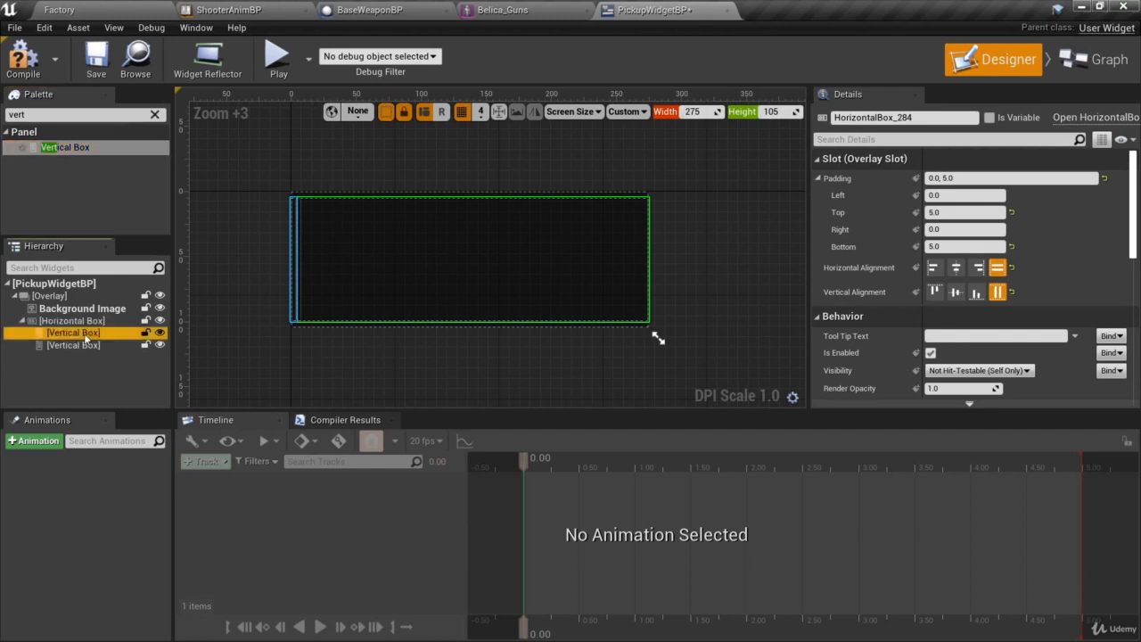
{"action": "key", "text": "F2"}
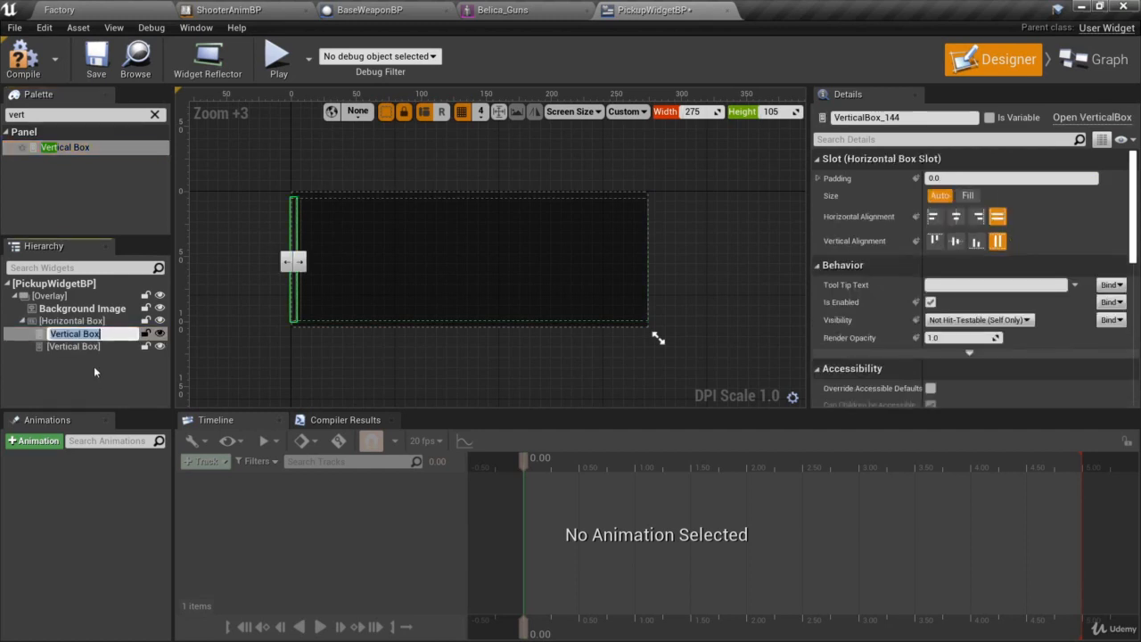
{"action": "type", "text": "Lef"}
{"action": "key", "text": "Return"}
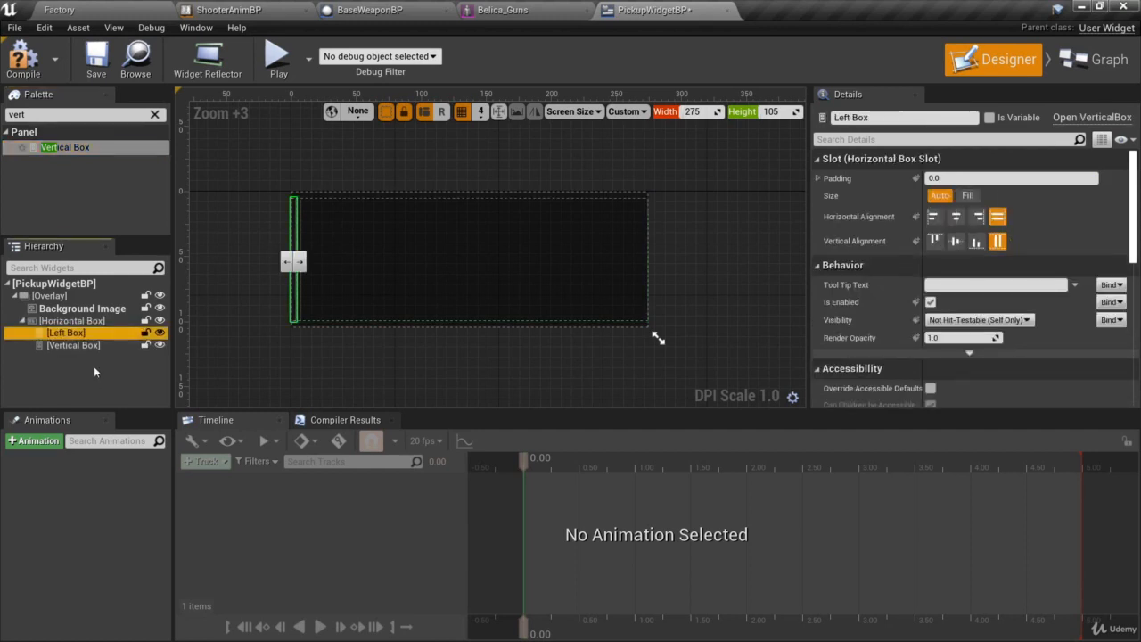
{"action": "left_click", "coordinate": [85, 346]}
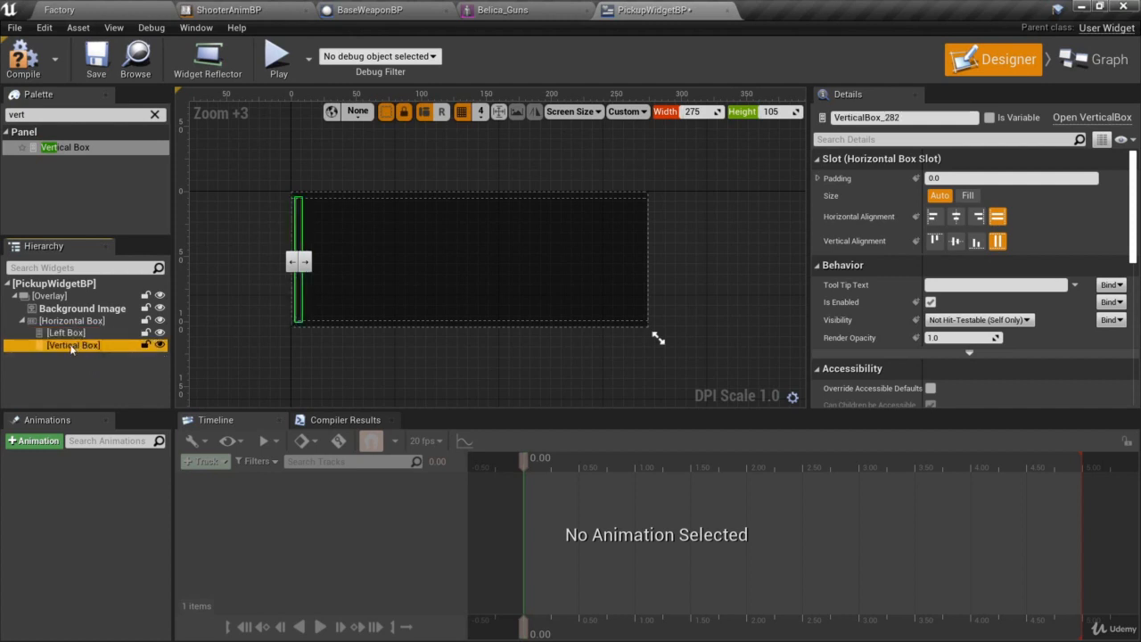
{"action": "key", "text": "F2"}
{"action": "type", "text": "Right Box"}
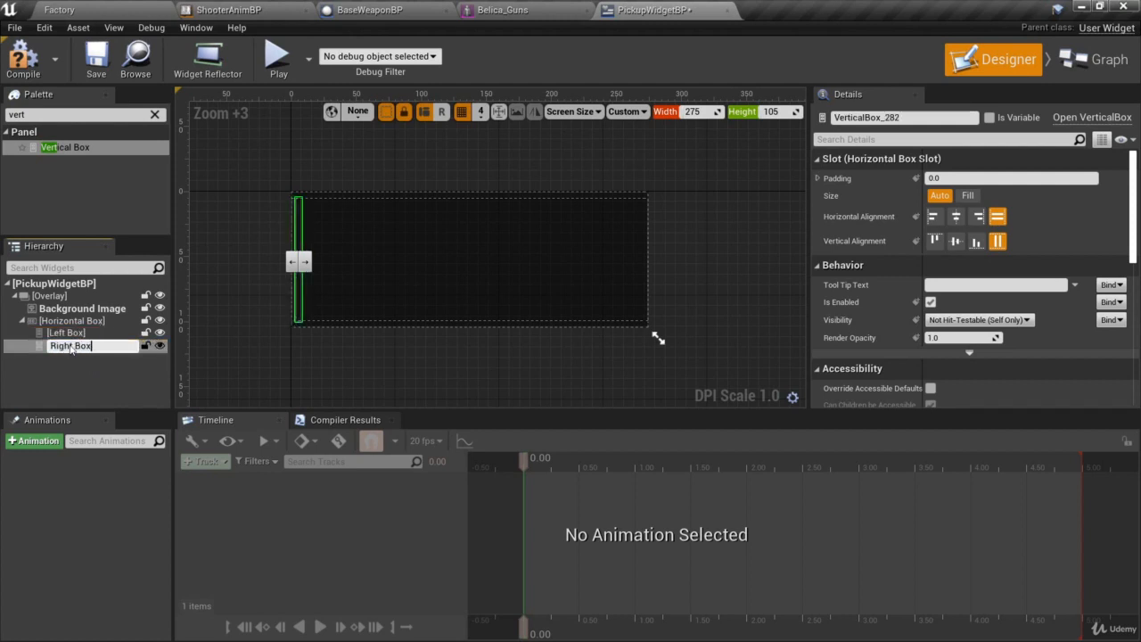
{"action": "key", "text": "Return"}
Set the slot size of both Left Box and Right Box to Fill within the Horizontal Box.
{"action": "left_click", "coordinate": [100, 336]}
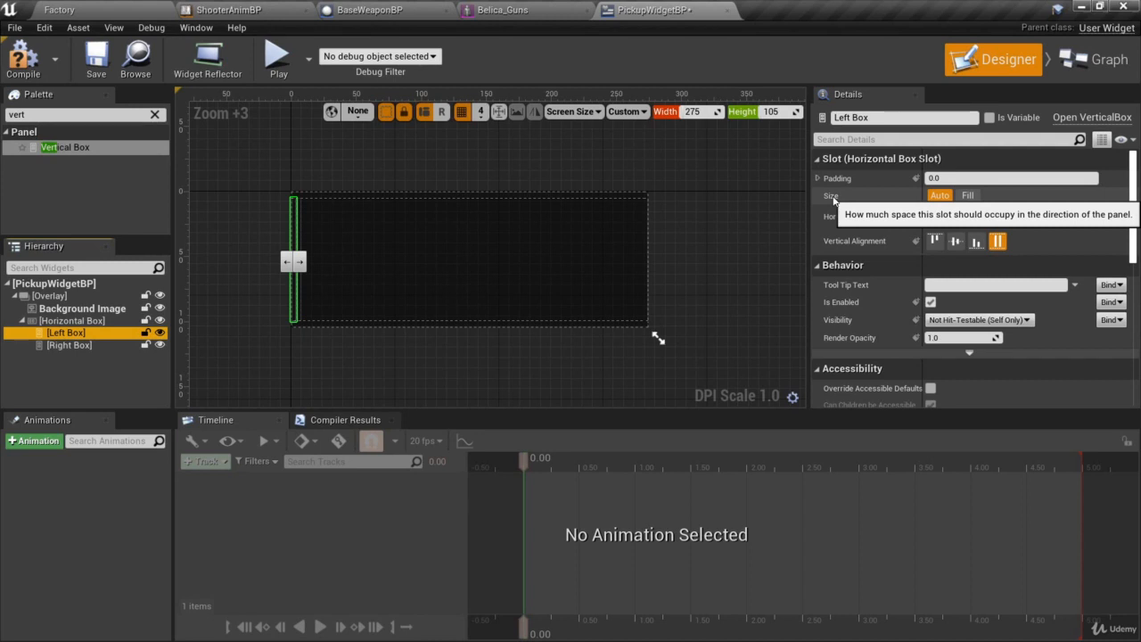
{"action": "left_click", "coordinate": [967, 196]}
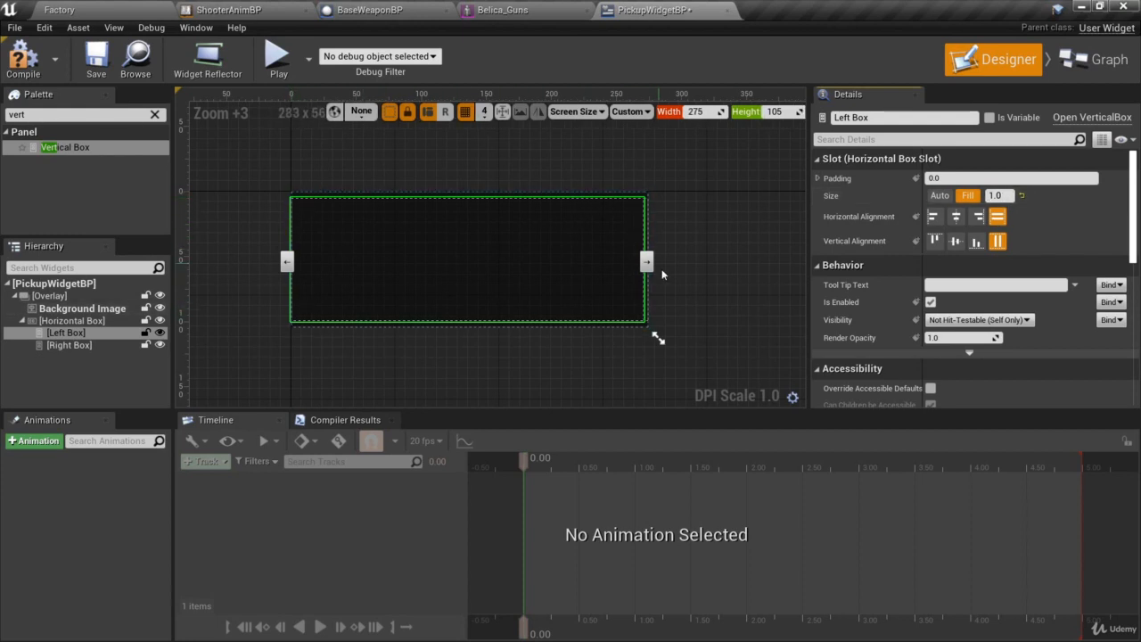
{"action": "left_click", "coordinate": [69, 345]}
{"action": "left_click", "coordinate": [968, 195]}
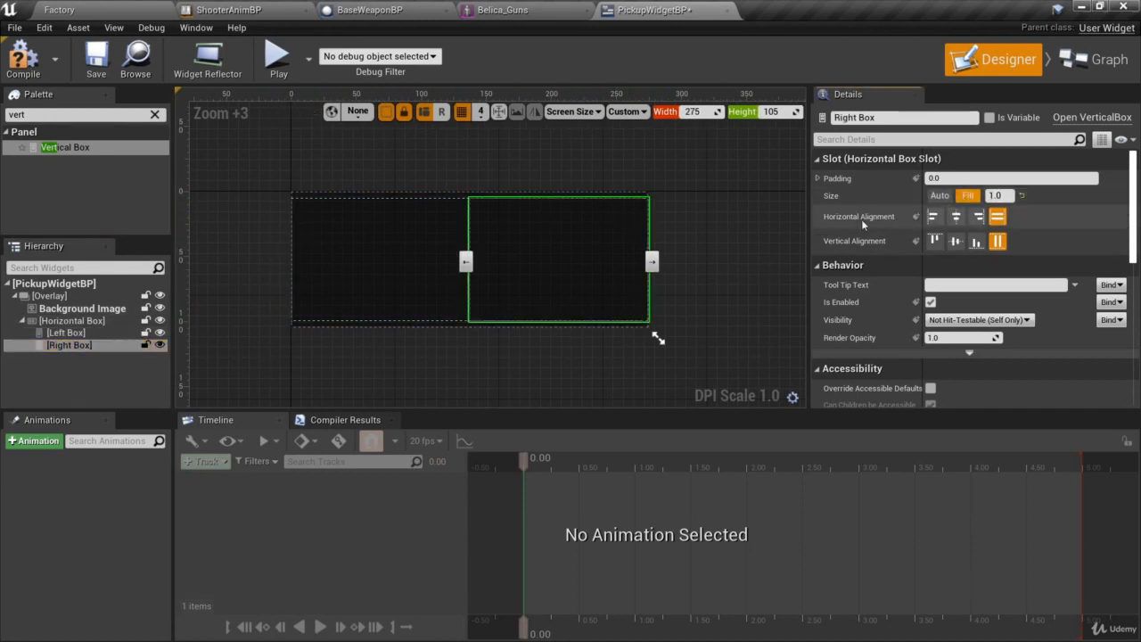
{"action": "left_click", "coordinate": [66, 333]}
{"action": "left_click", "coordinate": [69, 345]}
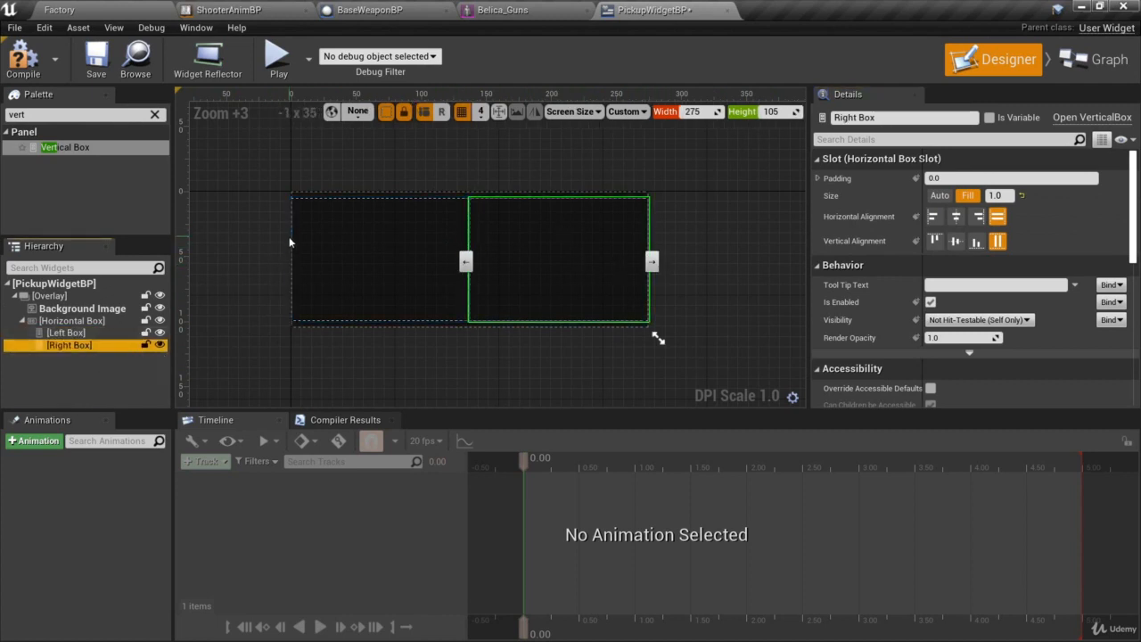
Set the fill size of Left Box to 0.25 and of Right Box to 0.75.
{"action": "left_click", "coordinate": [68, 332]}
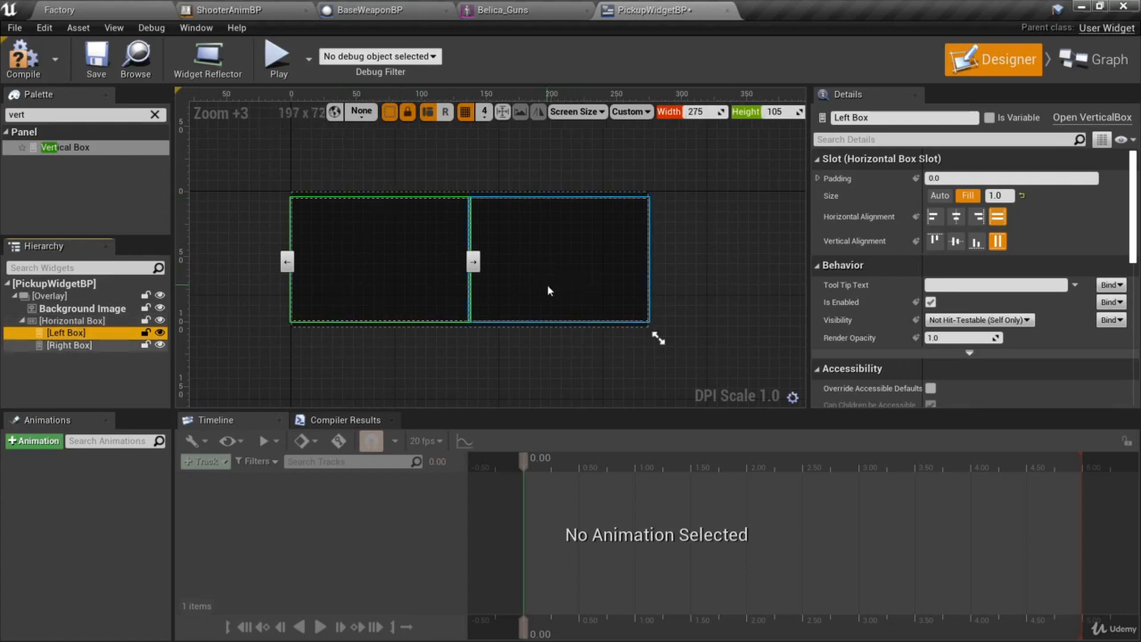
{"action": "left_click", "coordinate": [996, 195]}
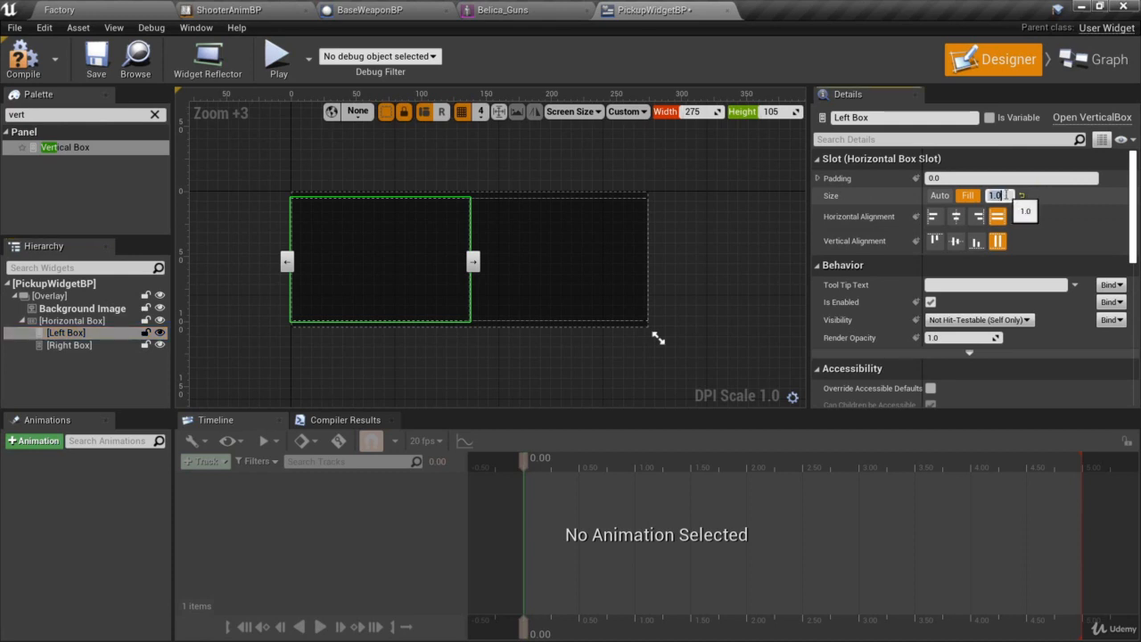
{"action": "type", "text": ".25"}
{"action": "key", "text": "Return"}
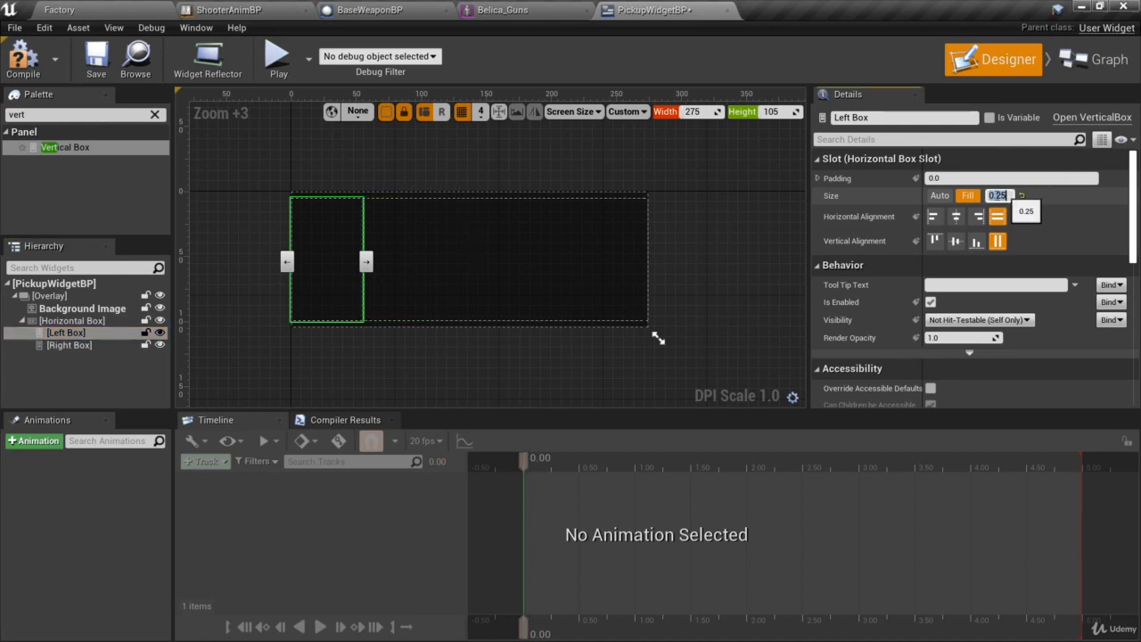
{"action": "left_click", "coordinate": [85, 347]}
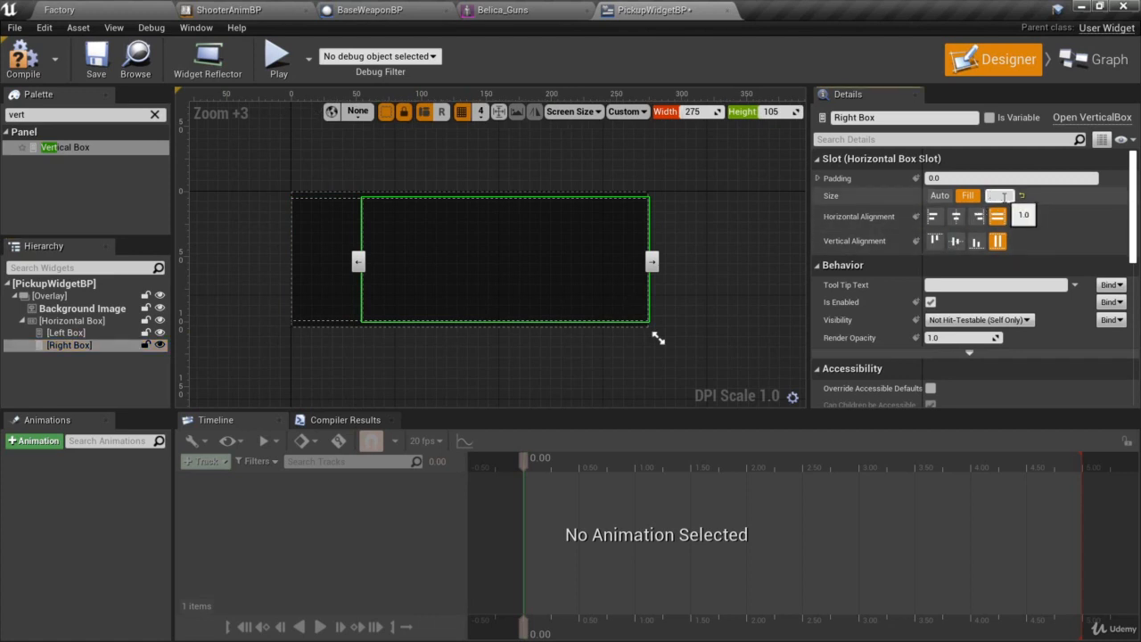
{"action": "type", "text": ".75"}
{"action": "key", "text": "Return"}
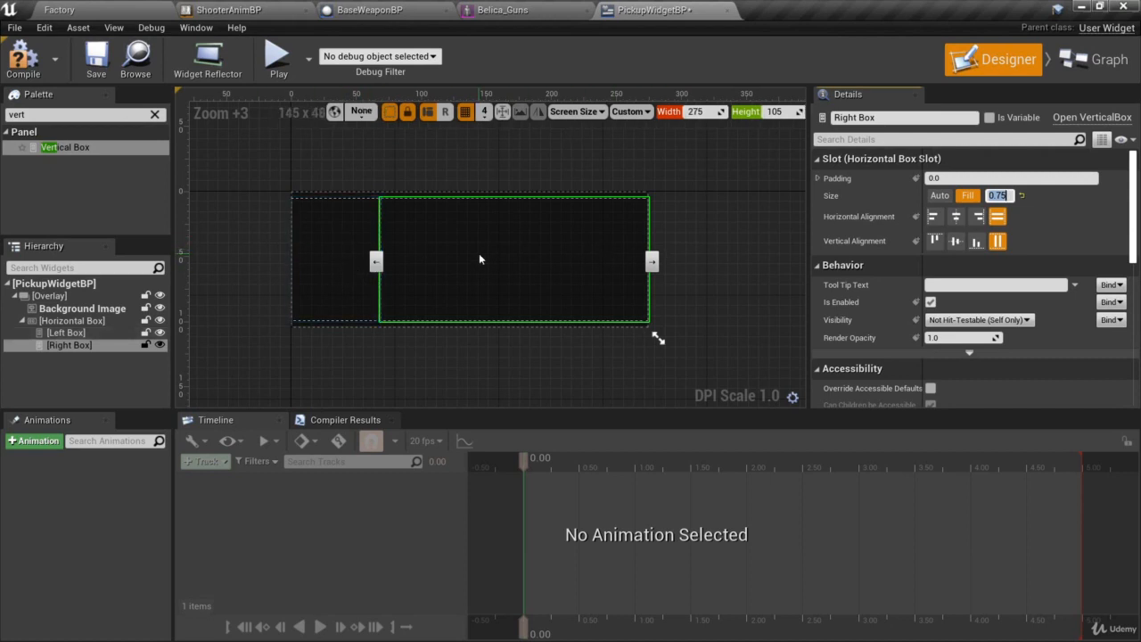
Resize the custom widget area in the designer to about 277 by 77 to check how the boxes scale.
{"action": "left_click", "coordinate": [138, 333]}
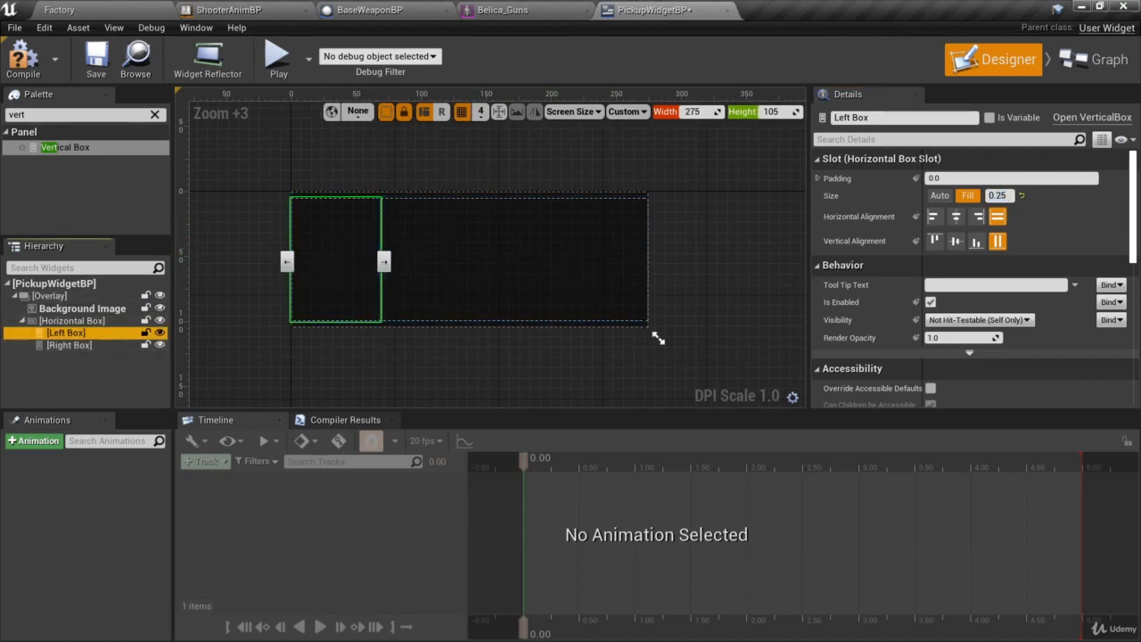
{"action": "left_click_drag", "start_coordinate": [658, 339], "coordinate": [654, 299]}
{"action": "scroll", "coordinate": [551, 307], "scroll_direction": "up", "scroll_amount": 2}
{"action": "right_click_drag", "start_coordinate": [606, 314], "coordinate": [609, 142]}
{"action": "left_click_drag", "start_coordinate": [744, 328], "coordinate": [752, 337]}
Examine the pickup widget reference image in Paint beside the designer layout, then return to the widget editor.
{"action": "left_click_drag", "start_coordinate": [578, 176], "coordinate": [599, 178]}
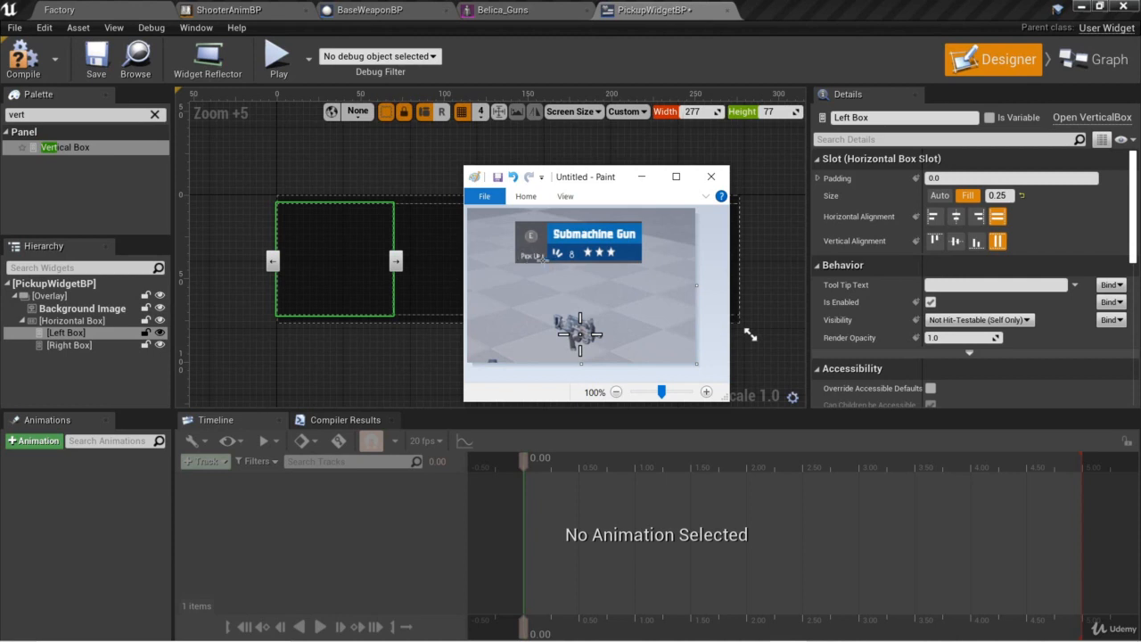
{"action": "left_click_drag", "start_coordinate": [598, 178], "coordinate": [862, 186]}
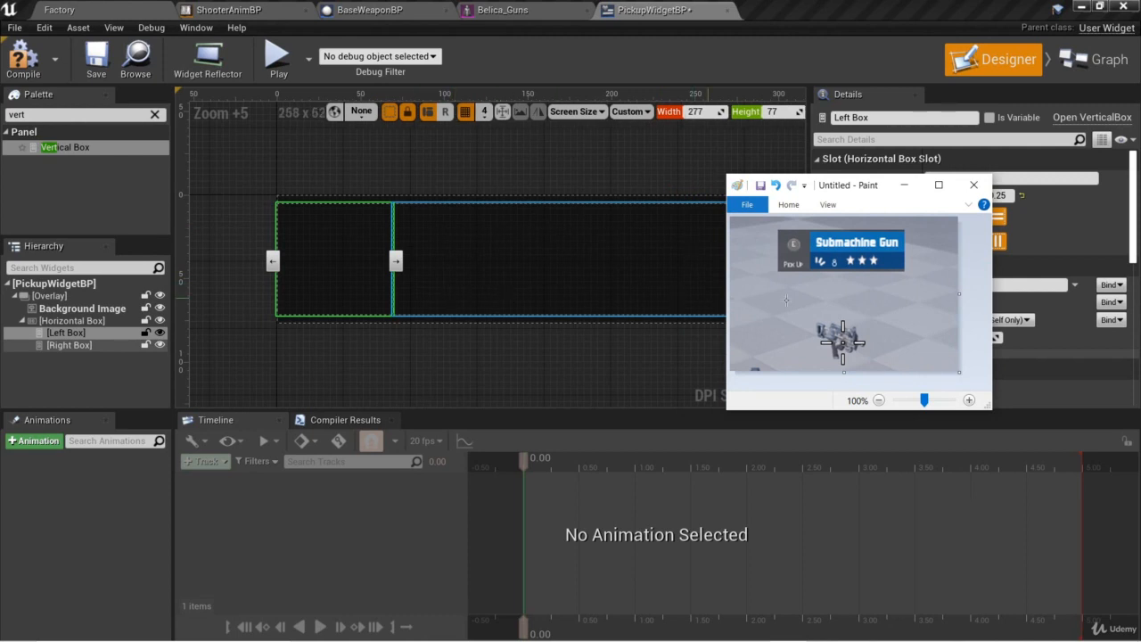
{"action": "left_click", "coordinate": [310, 224]}
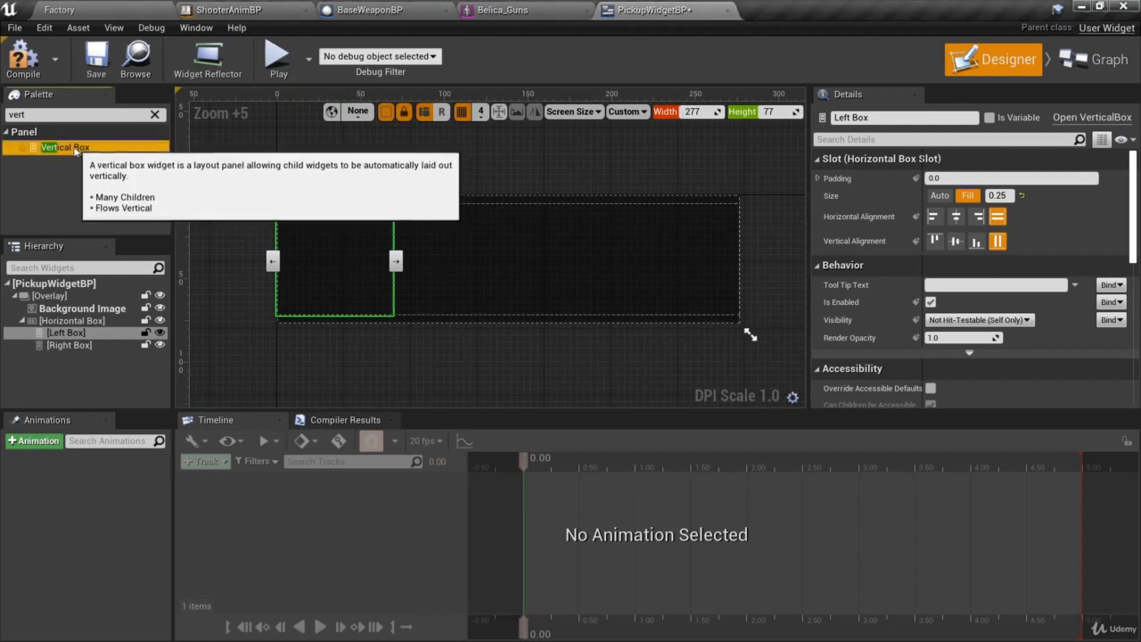
Add two Vertical Boxes inside Left Box and name them Left Top Box and Left Bottom Box.
{"action": "left_click_drag", "start_coordinate": [87, 149], "coordinate": [73, 333]}
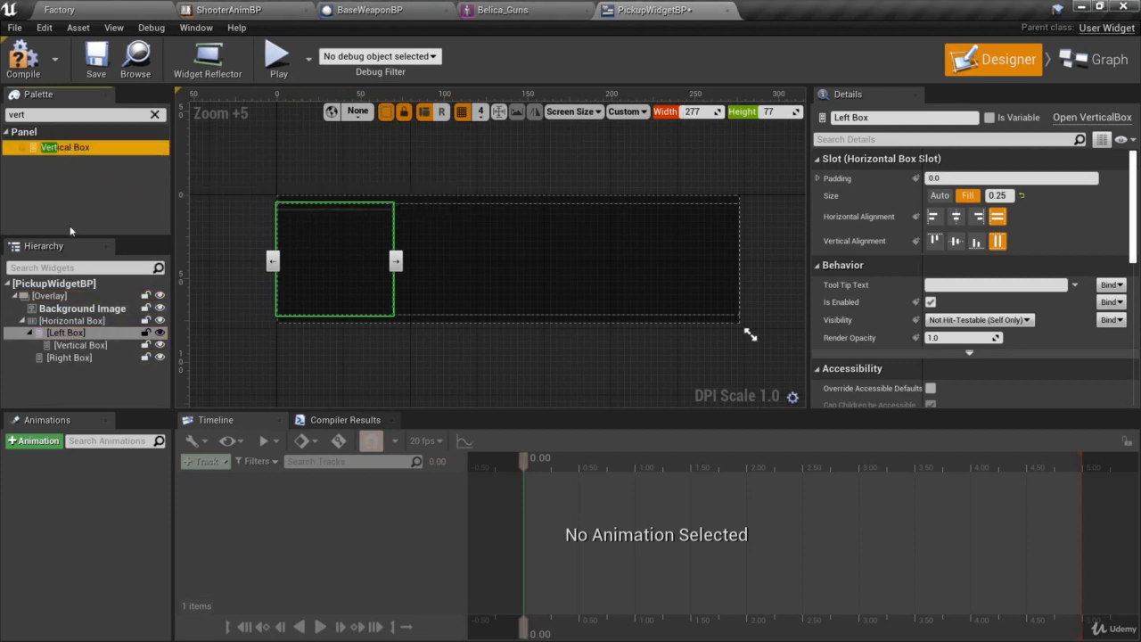
{"action": "left_click_drag", "start_coordinate": [71, 150], "coordinate": [71, 343]}
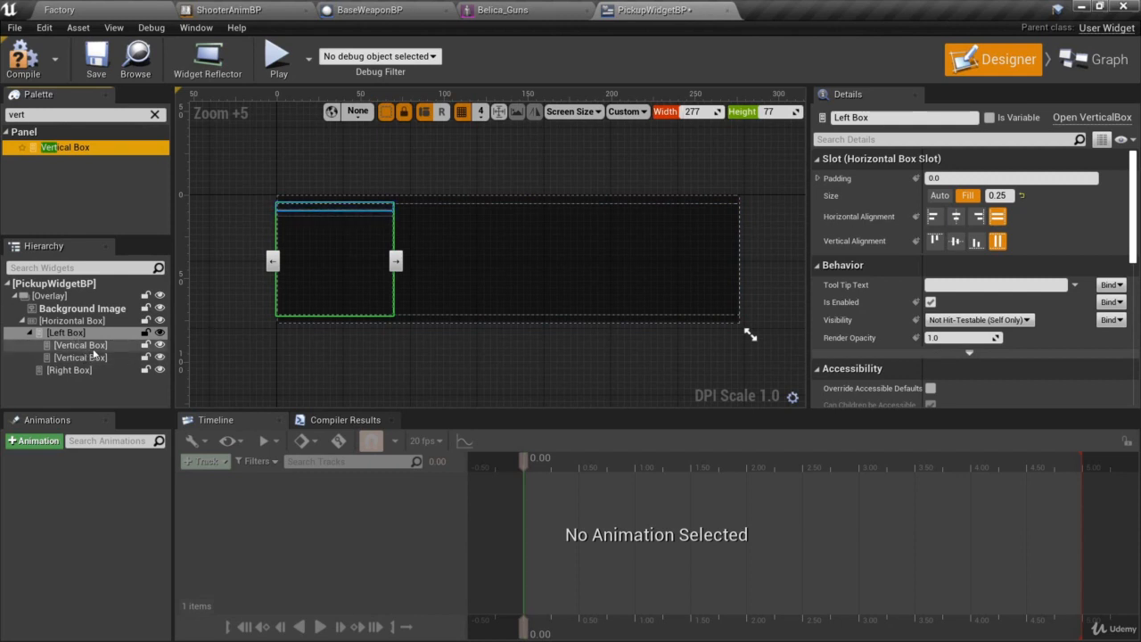
{"action": "double_click", "coordinate": [93, 349]}
{"action": "type", "text": "Left"}
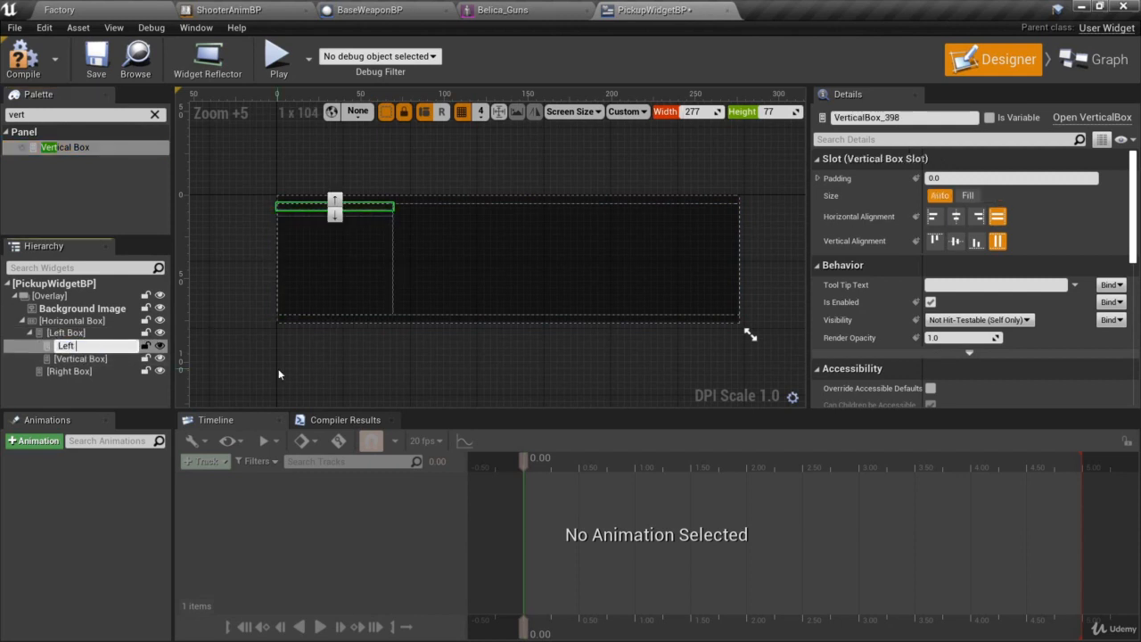
{"action": "type", "text": " Top Box"}
{"action": "key", "text": "Return"}
{"action": "key", "text": "Down"}
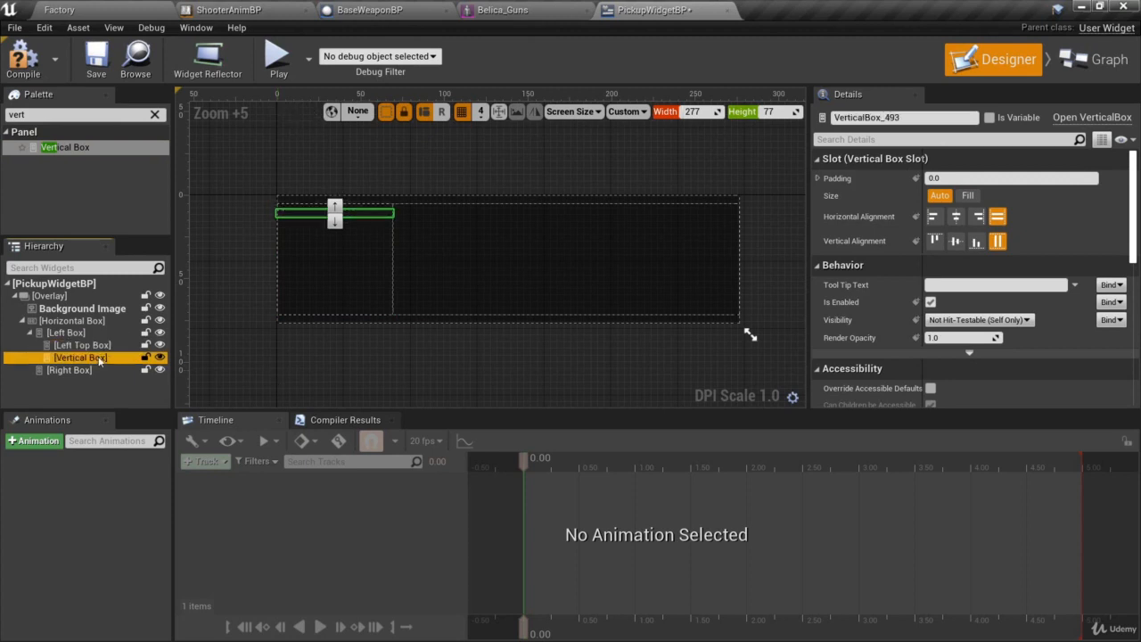
{"action": "key", "text": "F2"}
{"action": "type", "text": "Left"}
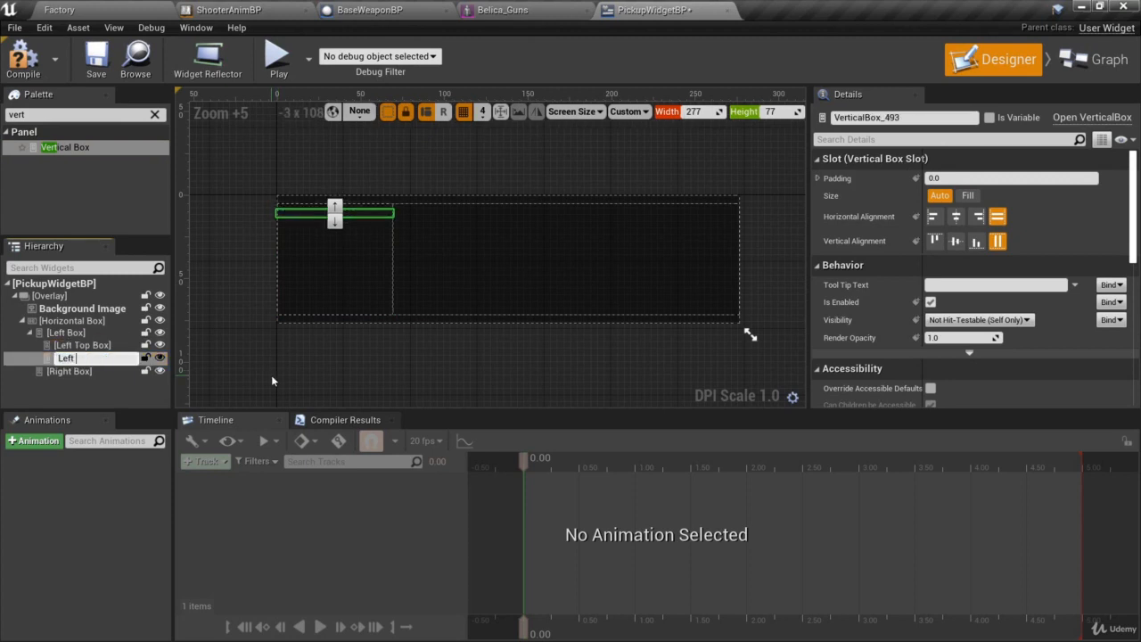
{"action": "type", "text": " Bottom Box"}
{"action": "key", "text": "Return"}
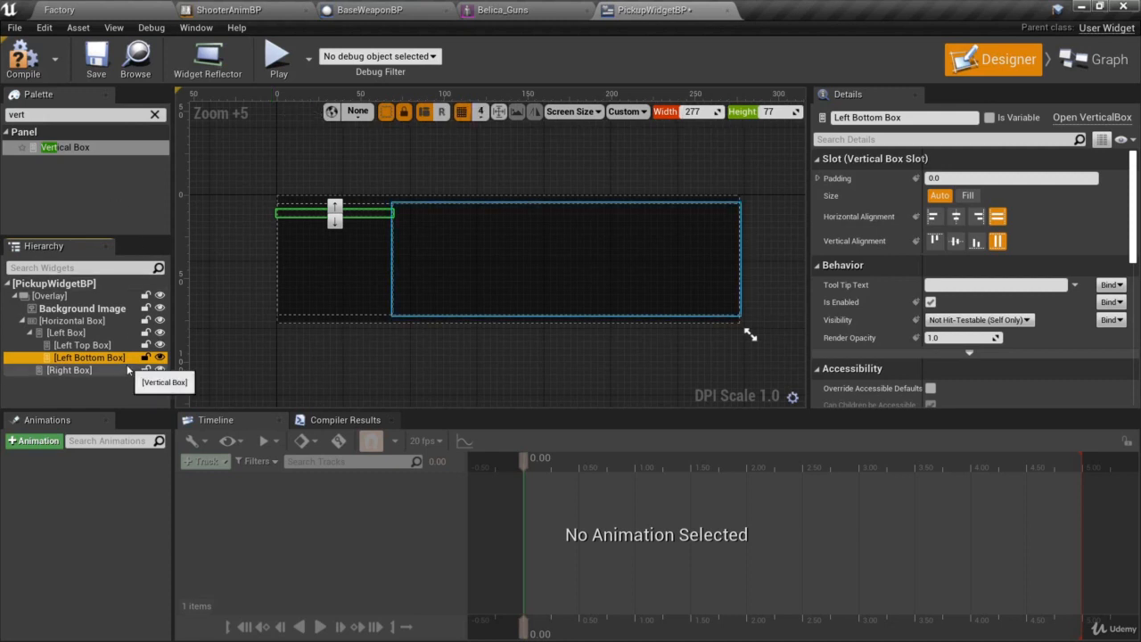
Set the Left Top Box's slot size to Fill with a value of 0.7.
{"action": "left_click", "coordinate": [102, 344]}
{"action": "left_click", "coordinate": [967, 195]}
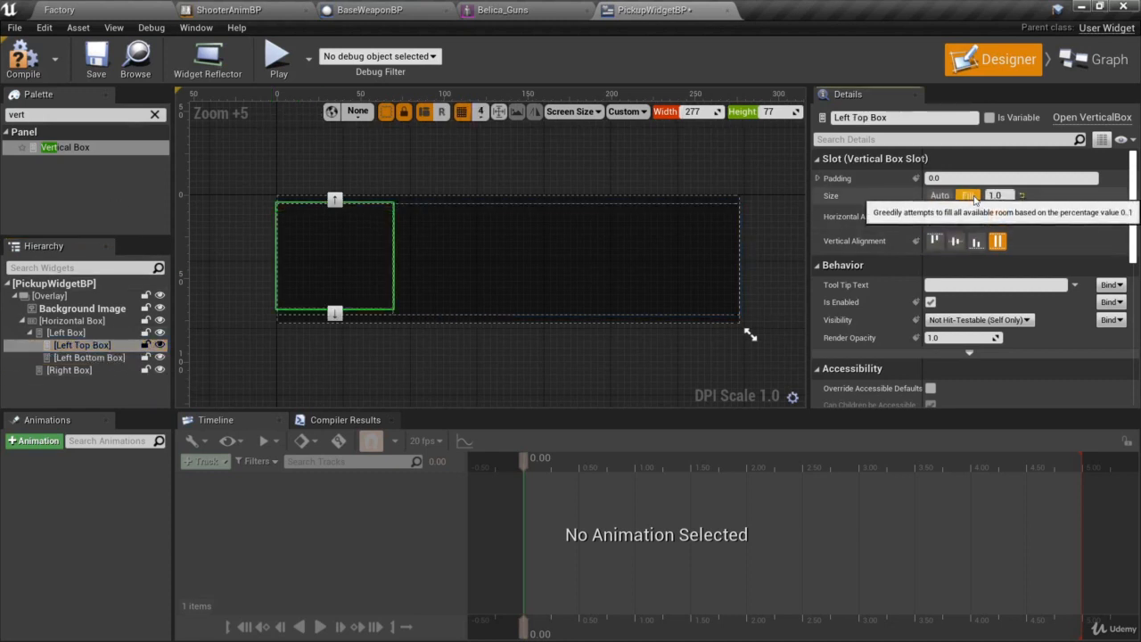
{"action": "left_click", "coordinate": [995, 195]}
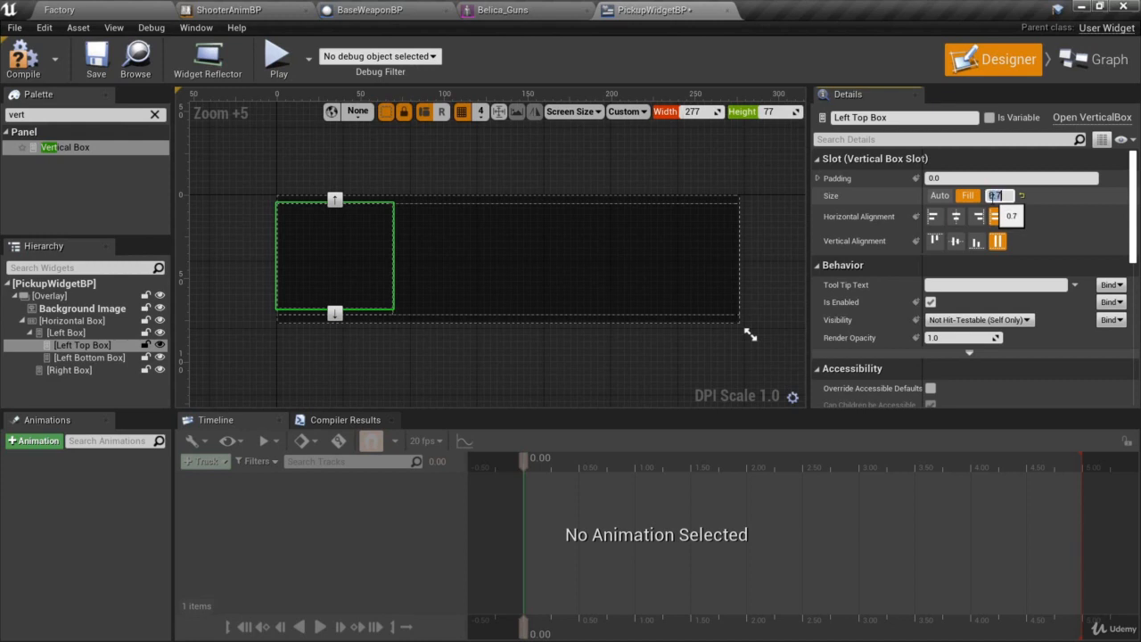
{"action": "type", "text": "0.7"}
{"action": "key", "text": "Return"}
Set the Left Bottom Box's slot size to Fill with a value of 0.3.
{"action": "left_click", "coordinate": [89, 358]}
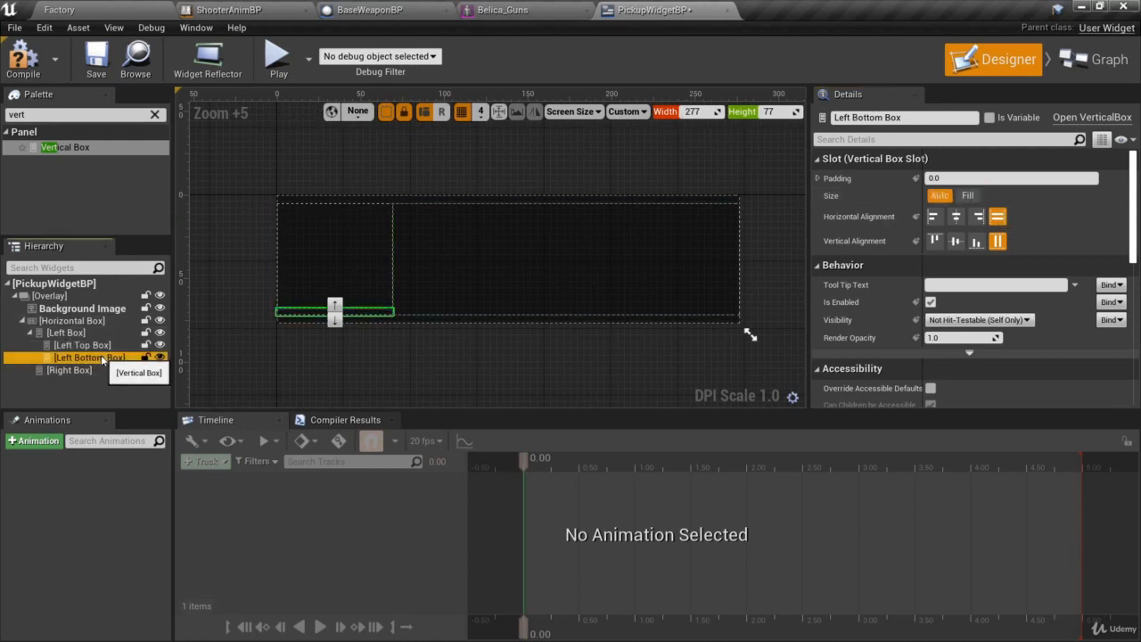
{"action": "left_click", "coordinate": [968, 196]}
{"action": "left_click", "coordinate": [1008, 195]}
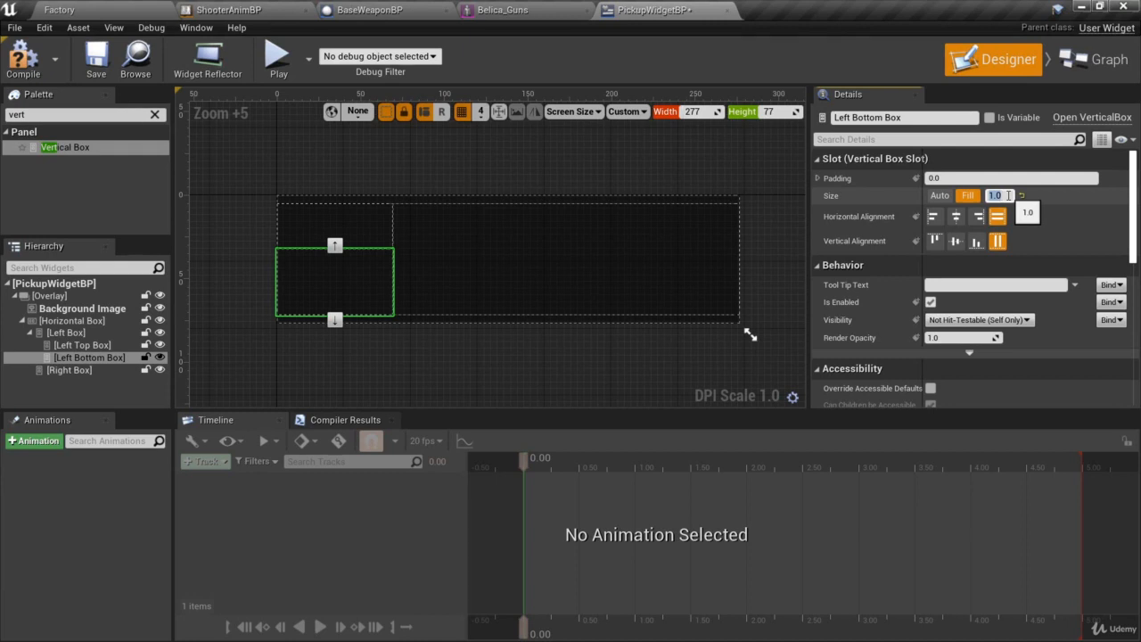
{"action": "type", "text": "0.3"}
{"action": "key", "text": "Return"}
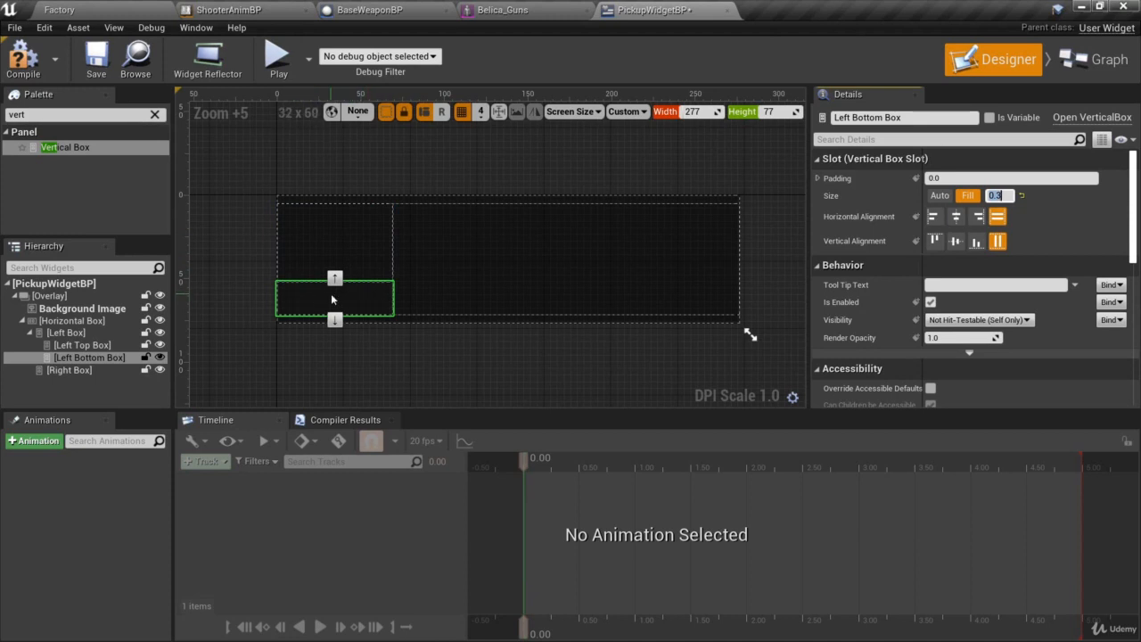
Enlarge the custom widget area to about 323 by 124 and select the Left Top Box in the designer.
{"action": "scroll", "coordinate": [332, 295], "scroll_direction": "down", "scroll_amount": 2}
{"action": "right_click_drag", "start_coordinate": [567, 330], "coordinate": [466, 126]}
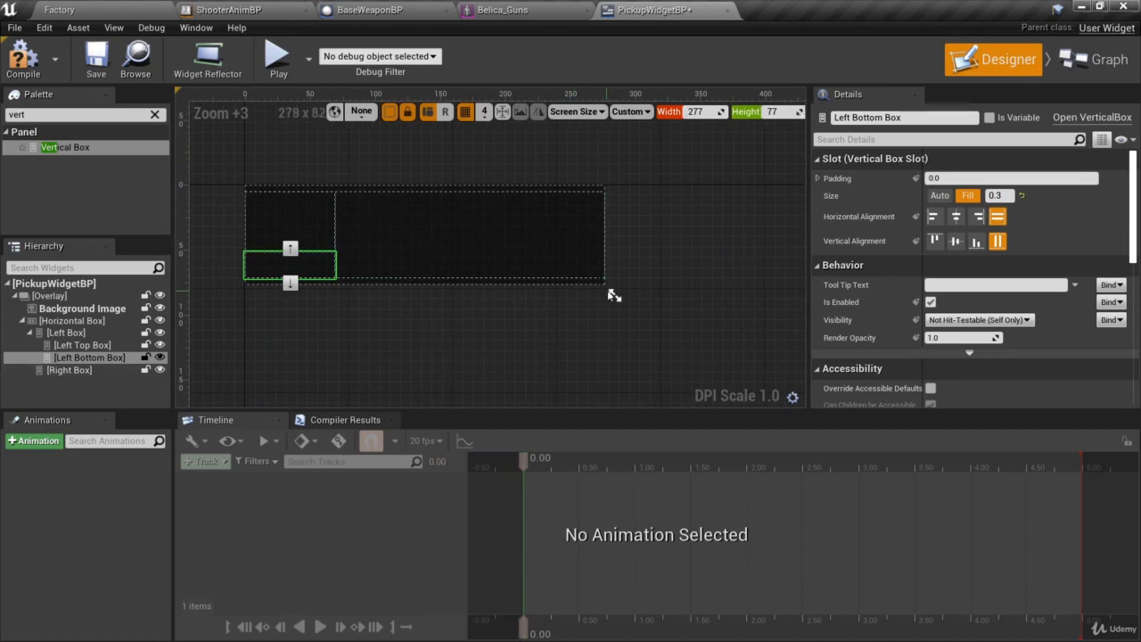
{"action": "left_click_drag", "start_coordinate": [613, 295], "coordinate": [673, 355]}
{"action": "right_click_drag", "start_coordinate": [576, 366], "coordinate": [604, 344]}
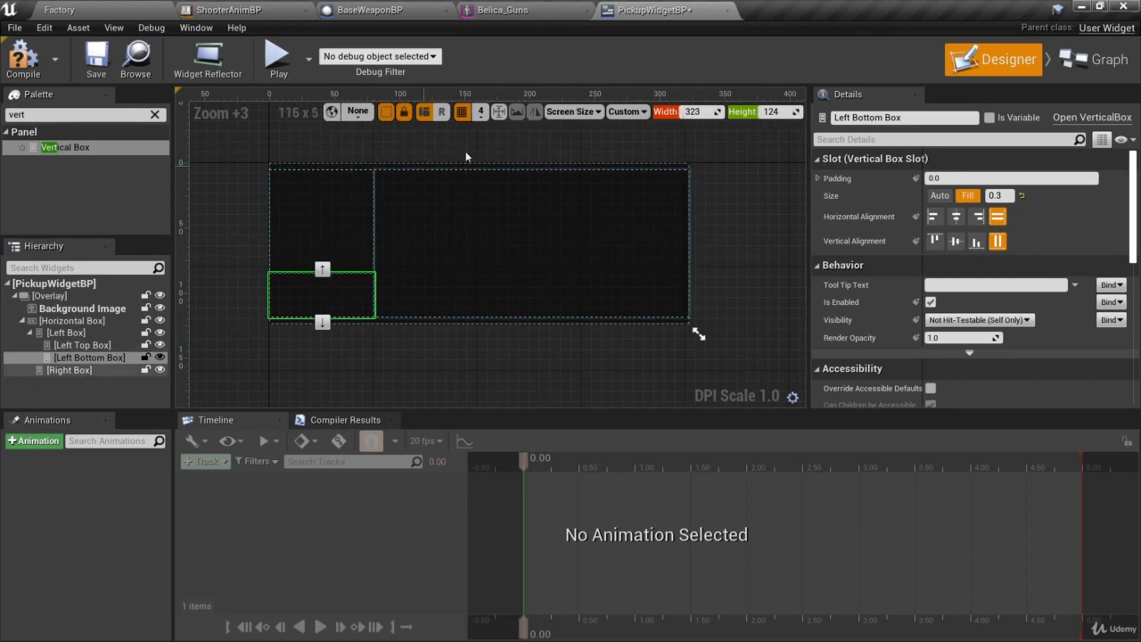
{"action": "left_click", "coordinate": [347, 212]}
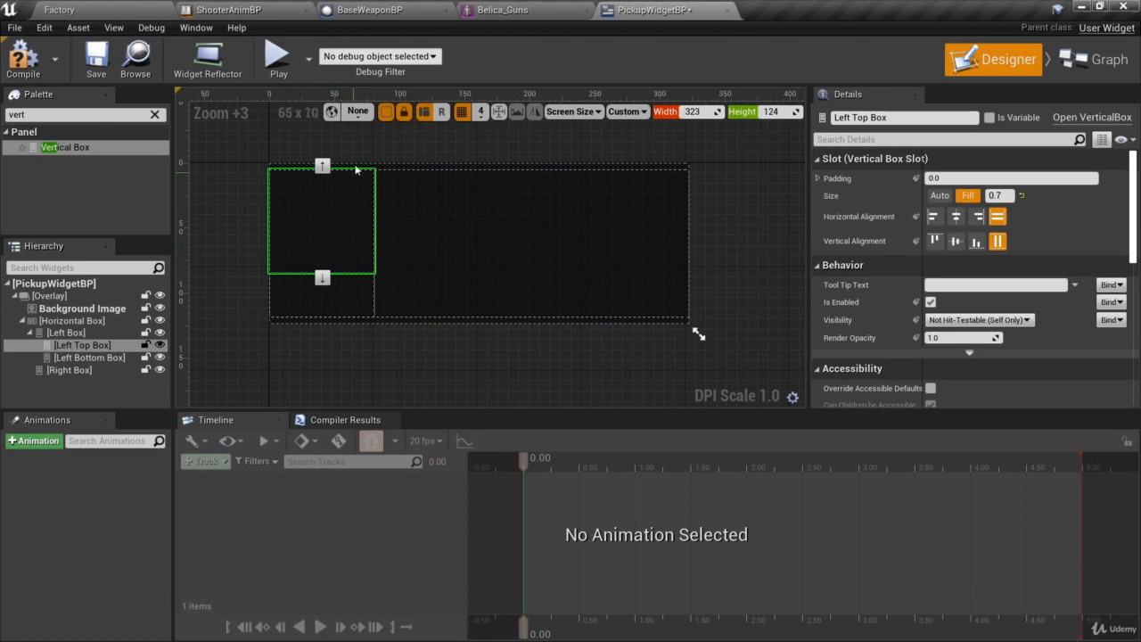
{"action": "right_click_drag", "start_coordinate": [377, 137], "coordinate": [387, 157]}
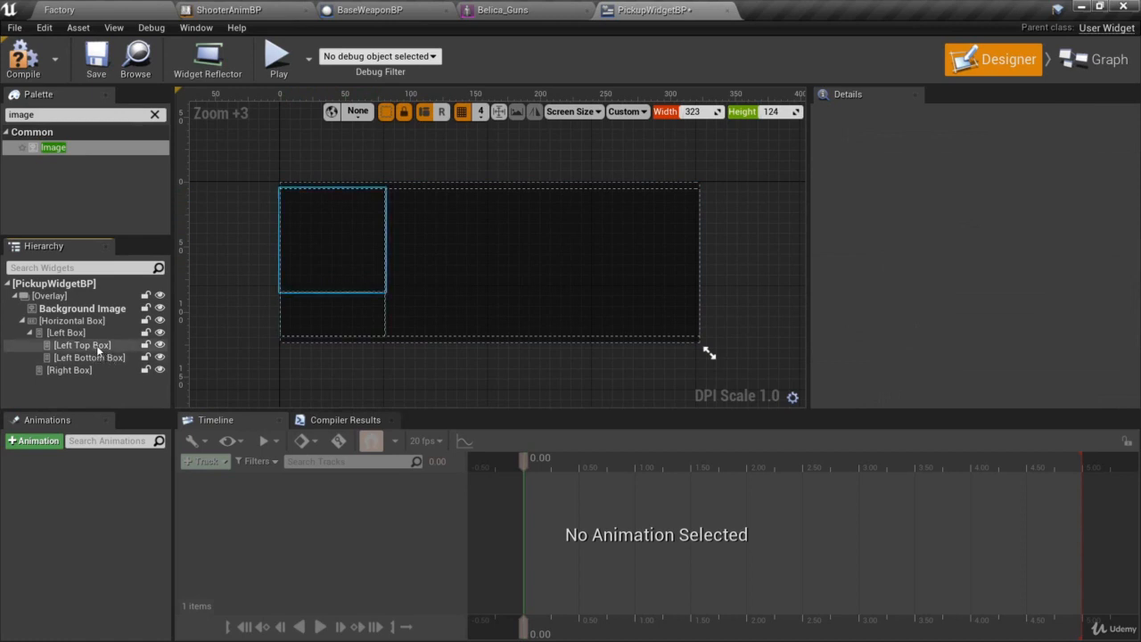
Add an Overlay inside the Left Top Box, with its slot size set to Fill.
{"action": "left_click", "coordinate": [82, 345]}
{"action": "left_click", "coordinate": [104, 190]}
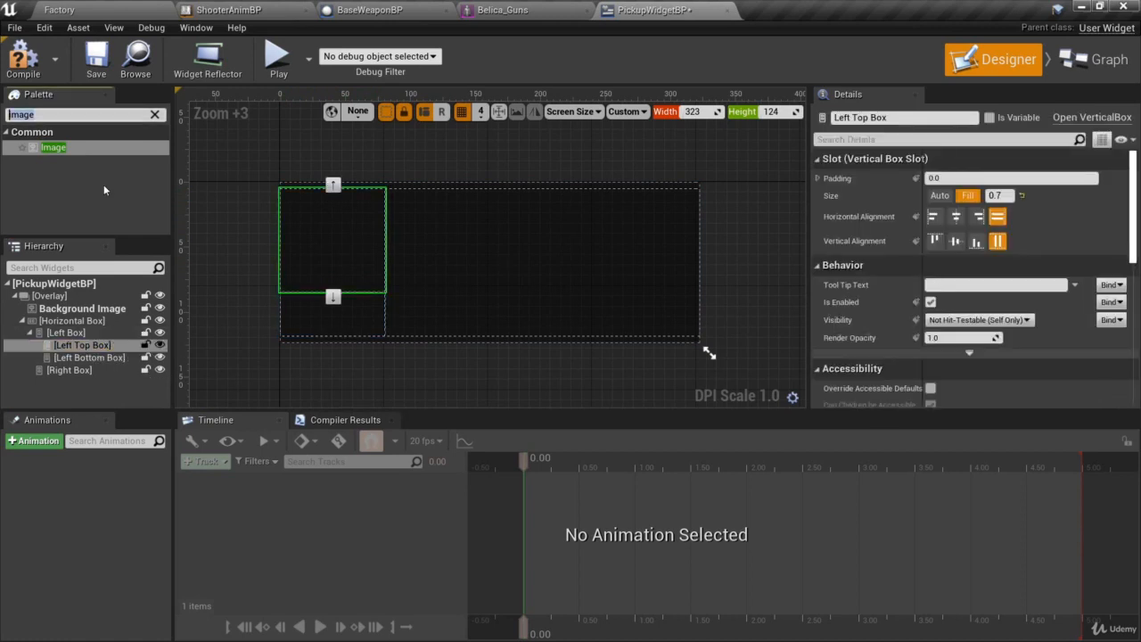
{"action": "type", "text": "over"}
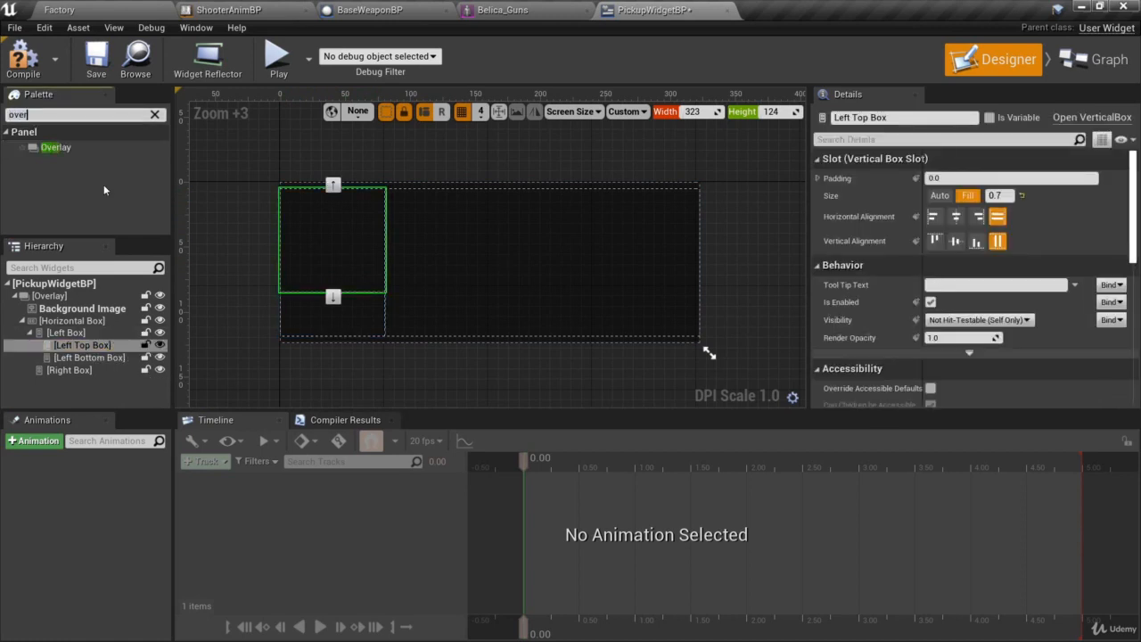
{"action": "left_click", "coordinate": [64, 150]}
{"action": "left_click_drag", "start_coordinate": [66, 154], "coordinate": [80, 353]}
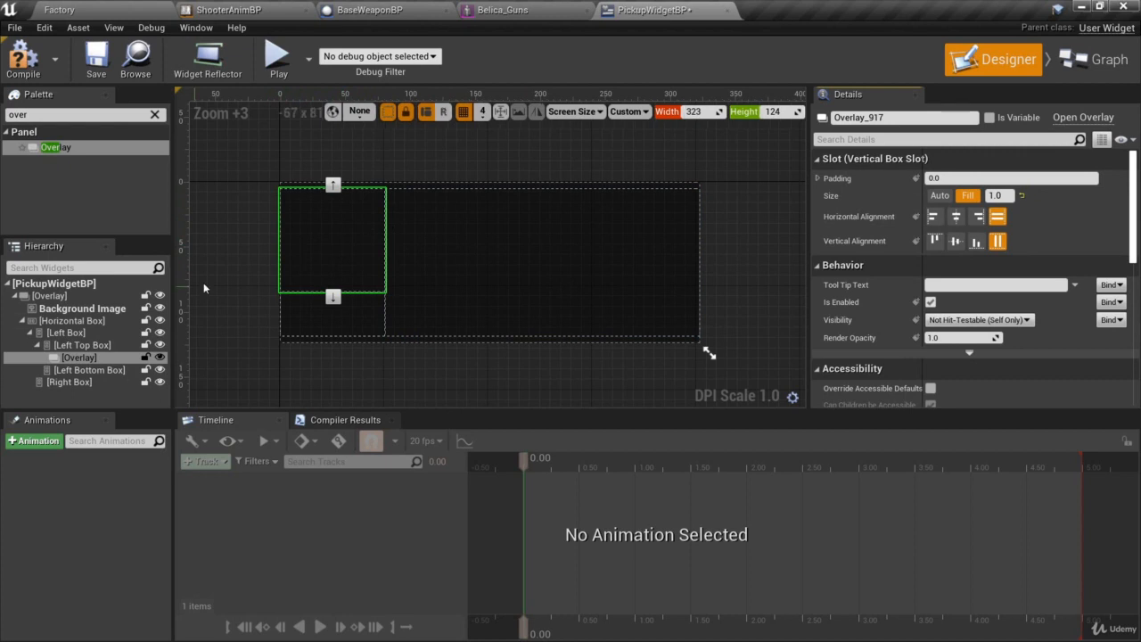
Add a Canvas Panel inside the Left Top Box's overlay and set its horizontal and vertical alignment to Fill.
{"action": "double_click", "coordinate": [25, 114]}
{"action": "type", "text": "ca"}
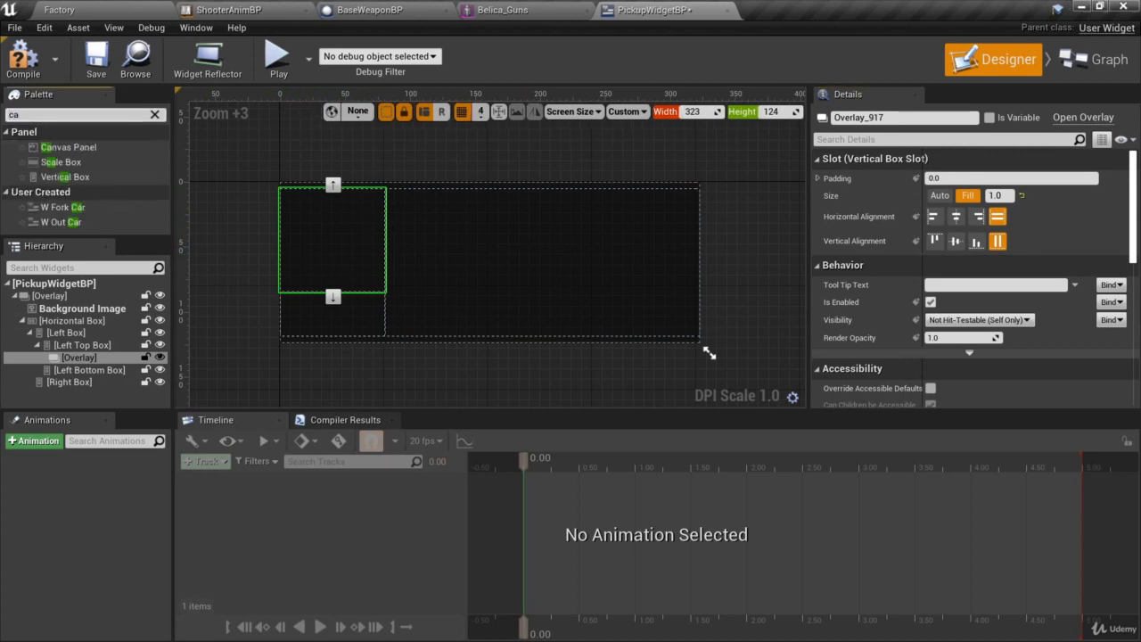
{"action": "left_click_drag", "start_coordinate": [103, 152], "coordinate": [91, 361]}
{"action": "left_click", "coordinate": [98, 370]}
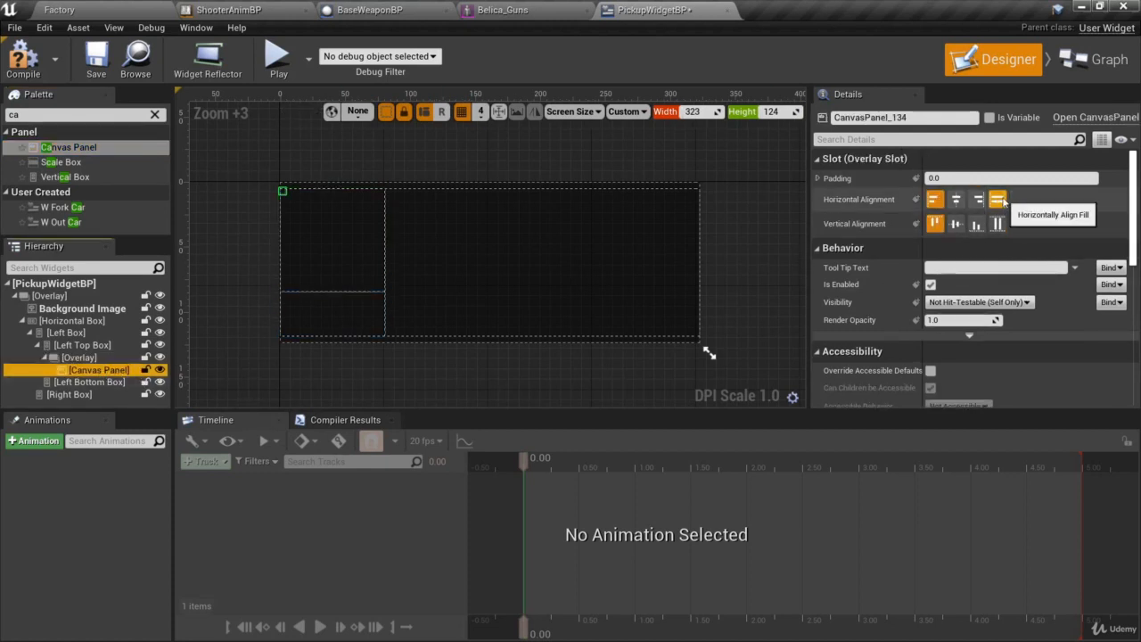
{"action": "left_click", "coordinate": [1001, 201]}
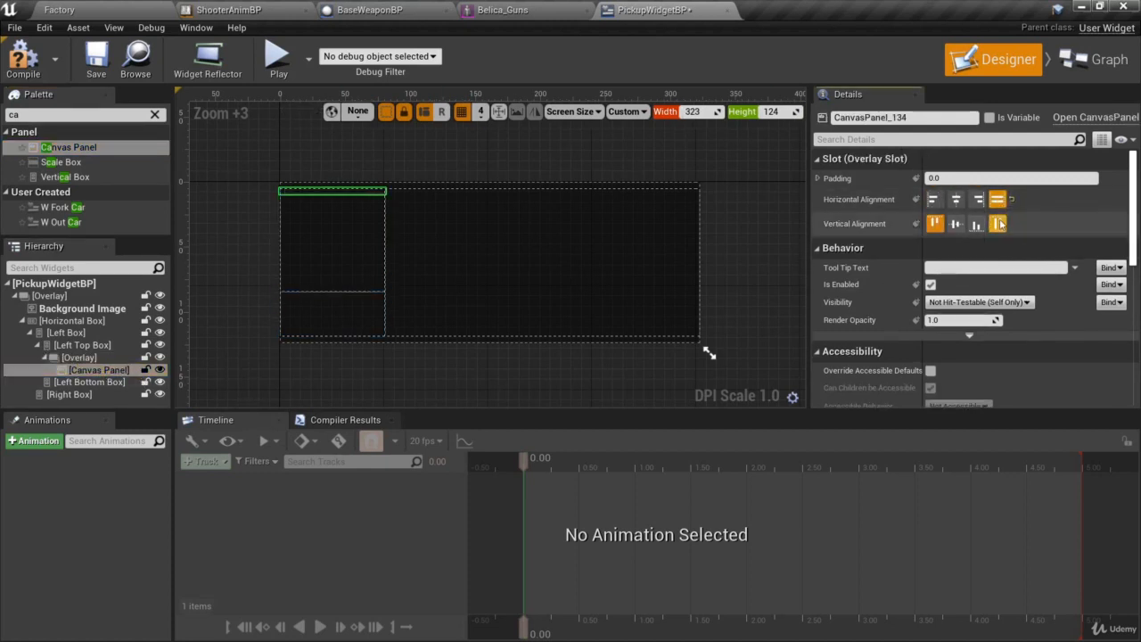
{"action": "left_click", "coordinate": [999, 224]}
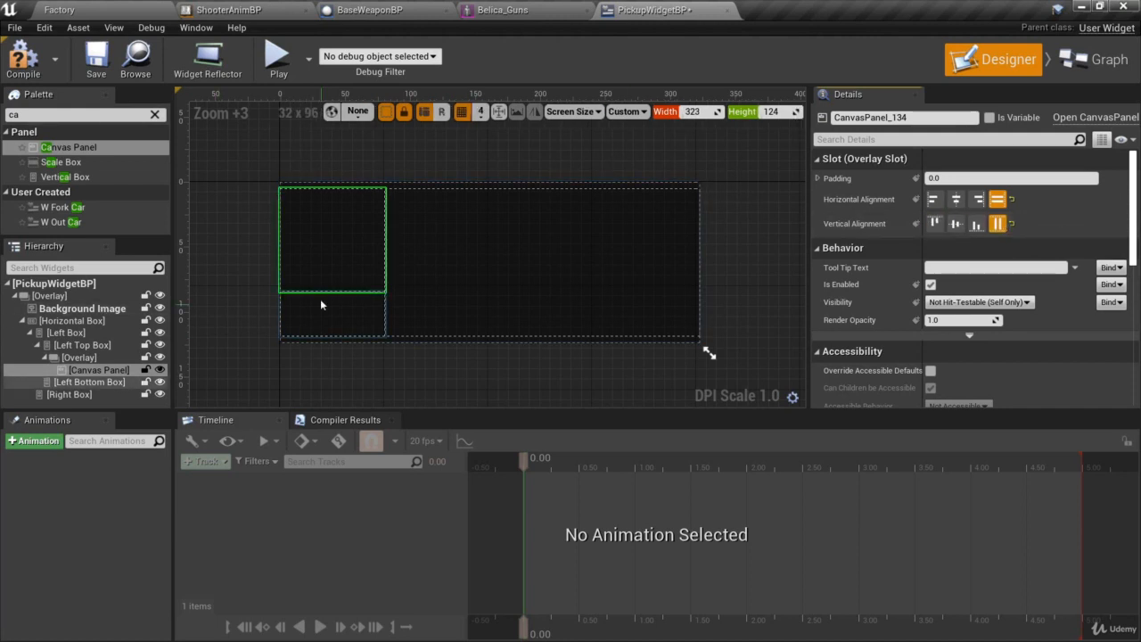
Add an Image to the Left Top Box's overlay, after the Canvas Panel, and name it Circle Icon.
{"action": "left_click", "coordinate": [95, 358]}
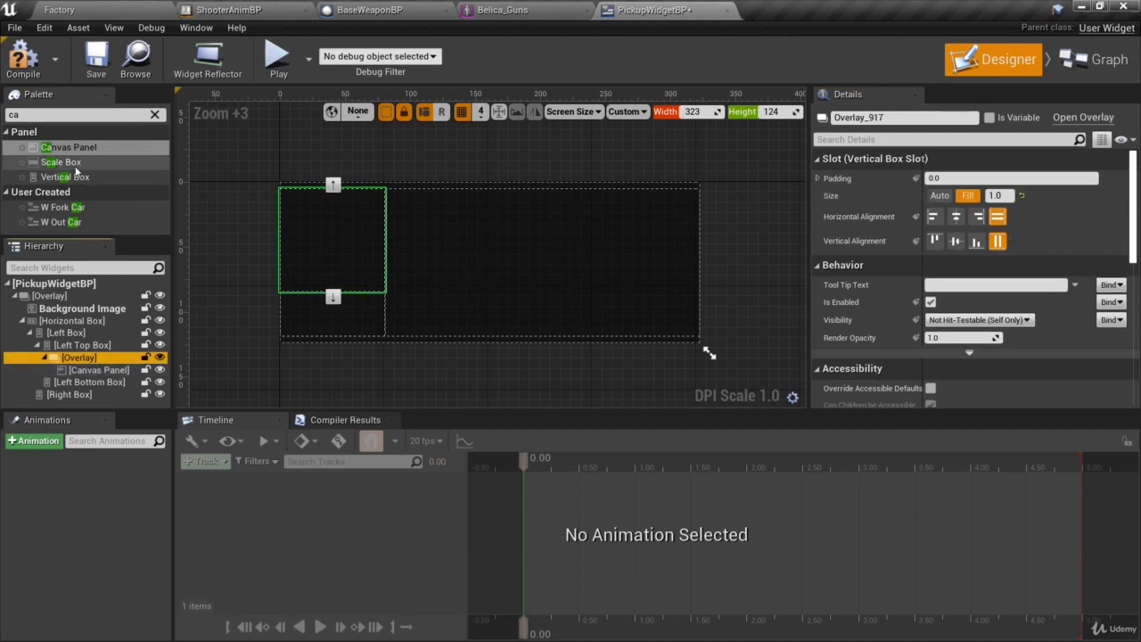
{"action": "left_click", "coordinate": [40, 114]}
{"action": "type", "text": "im"}
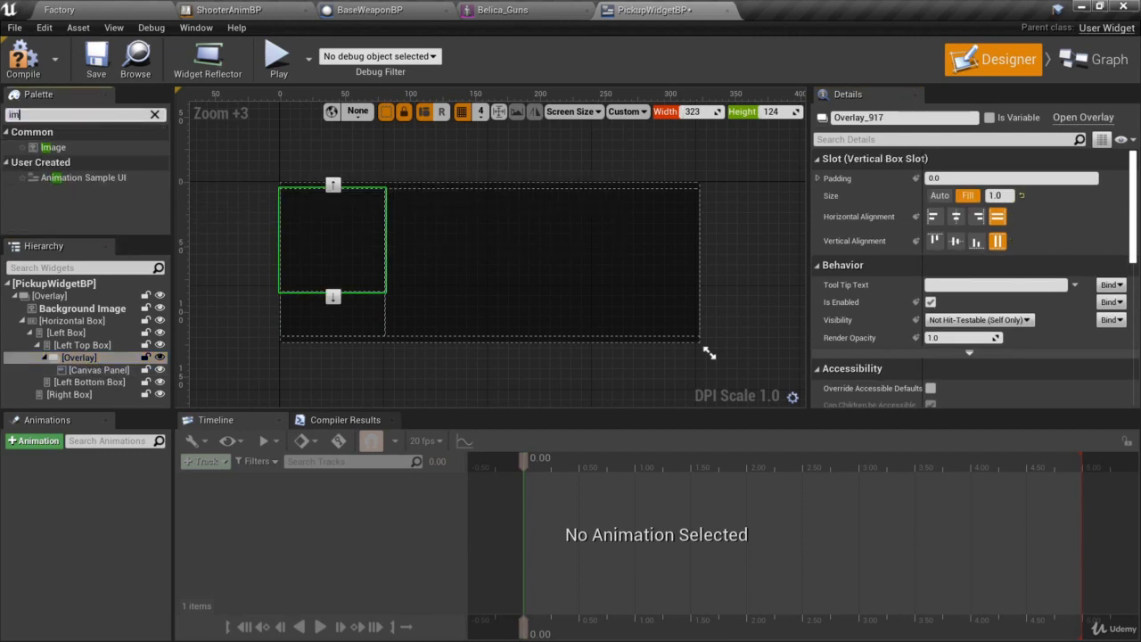
{"action": "left_click_drag", "start_coordinate": [53, 147], "coordinate": [109, 373]}
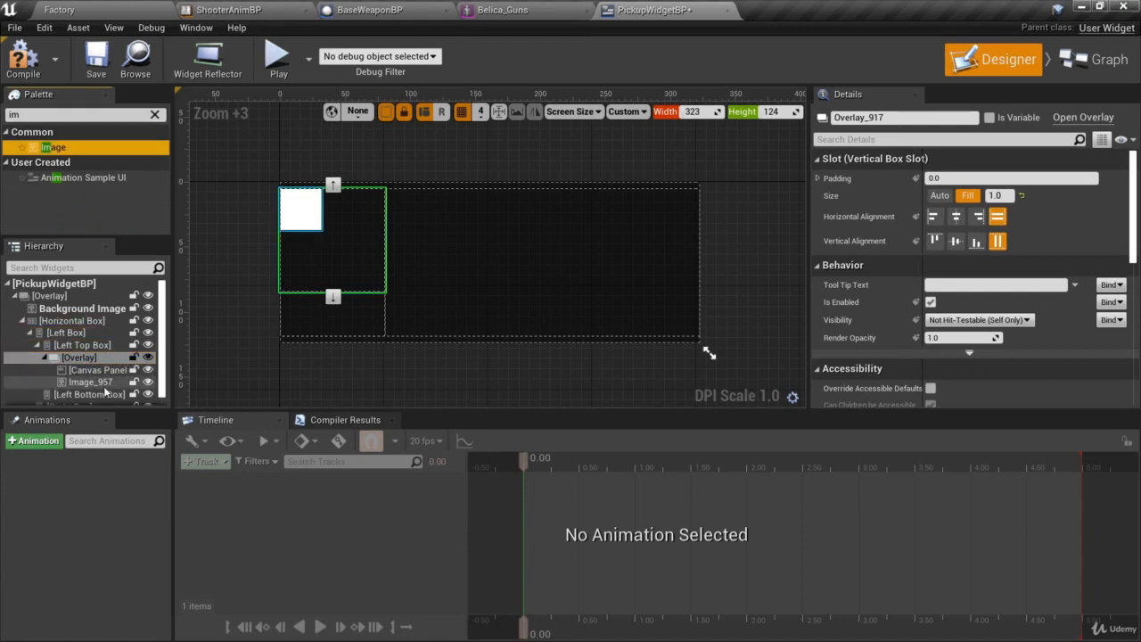
{"action": "left_click", "coordinate": [100, 383]}
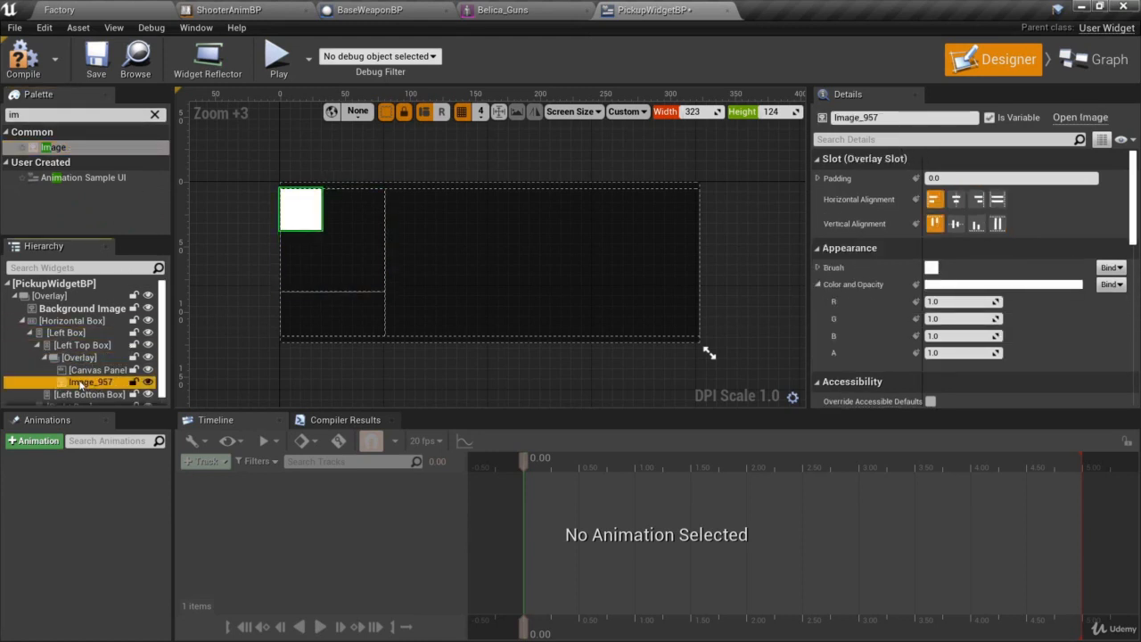
{"action": "left_click", "coordinate": [81, 383]}
{"action": "type", "text": "Circle Icon"}
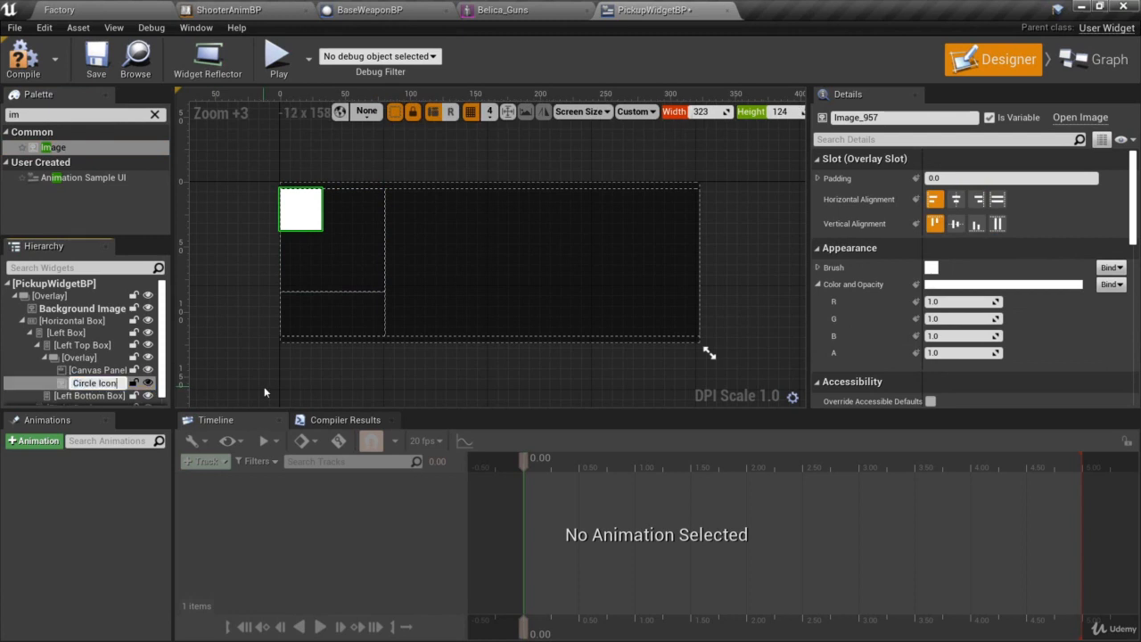
{"action": "key", "text": "Return"}
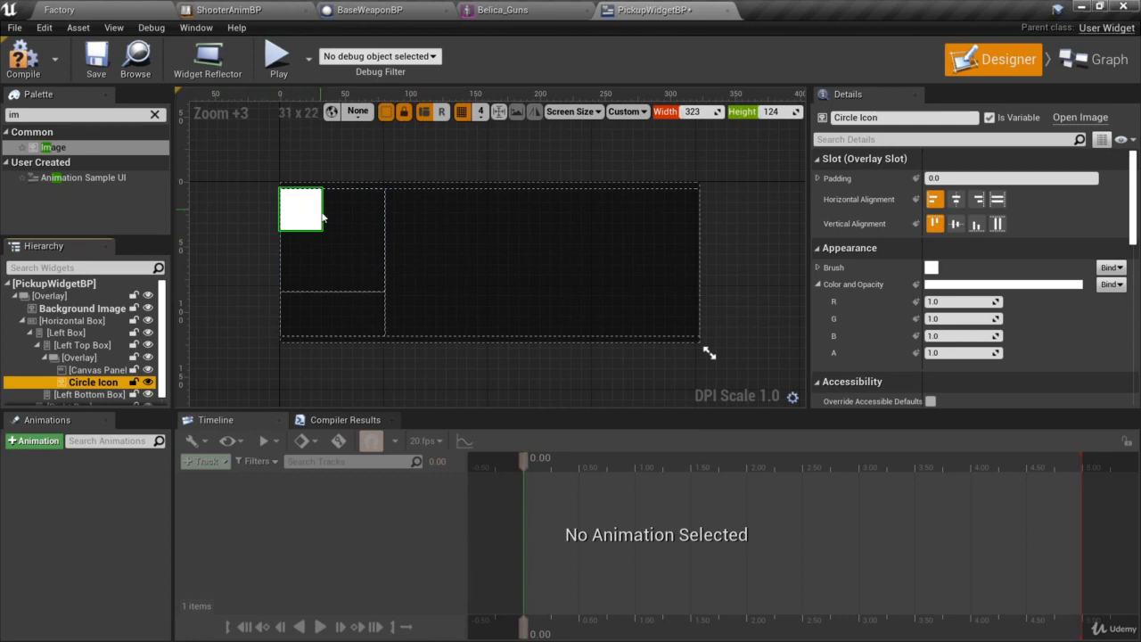
Create a folder named Icons in the level editor's _Game/Assets/Textures content folder and open it.
{"action": "left_click", "coordinate": [84, 9]}
{"action": "left_click", "coordinate": [96, 471]}
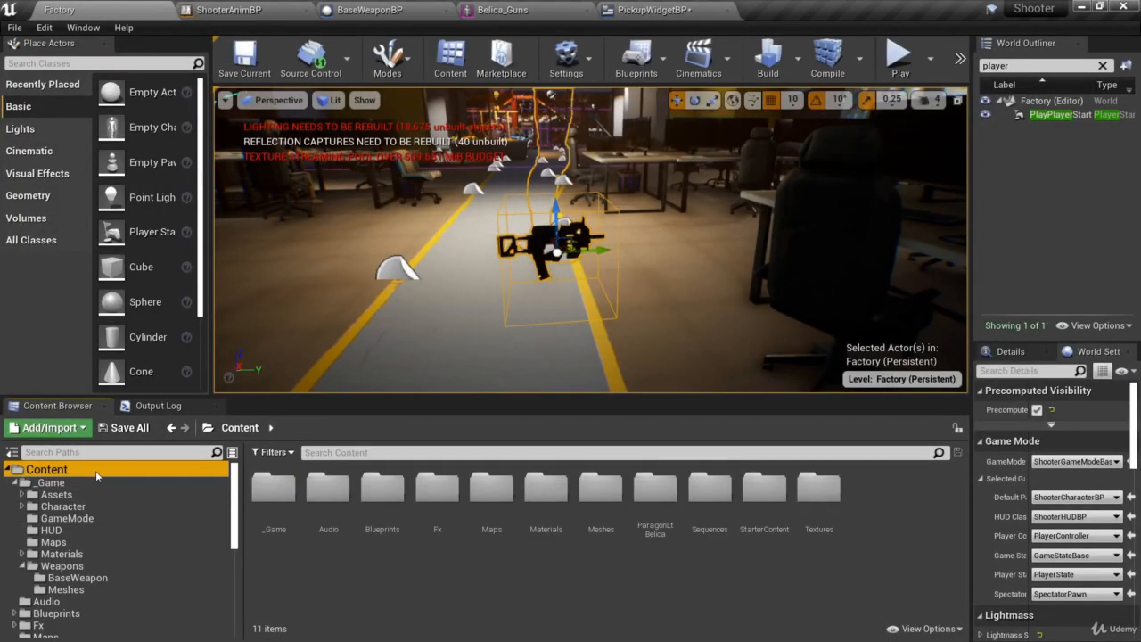
{"action": "left_click", "coordinate": [64, 483]}
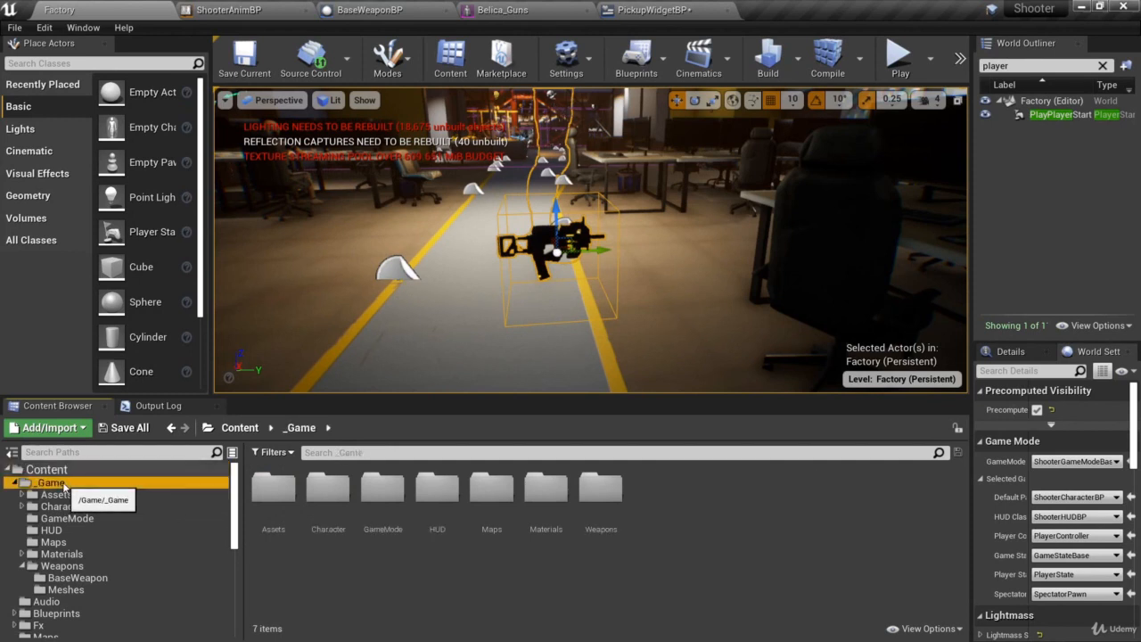
{"action": "left_click", "coordinate": [54, 495]}
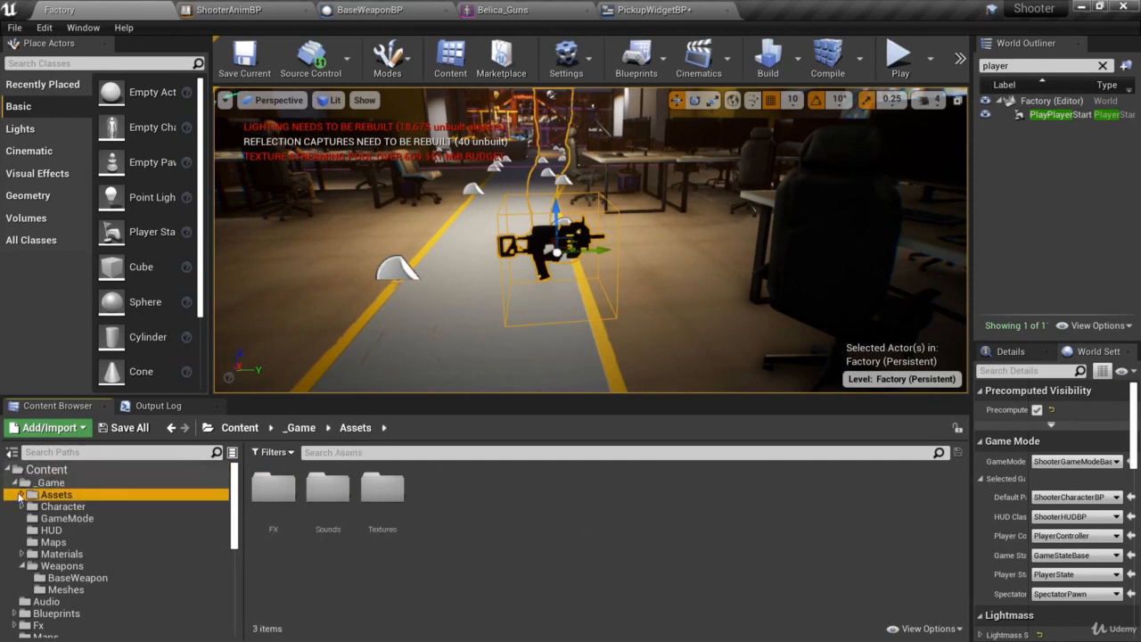
{"action": "left_click", "coordinate": [21, 495]}
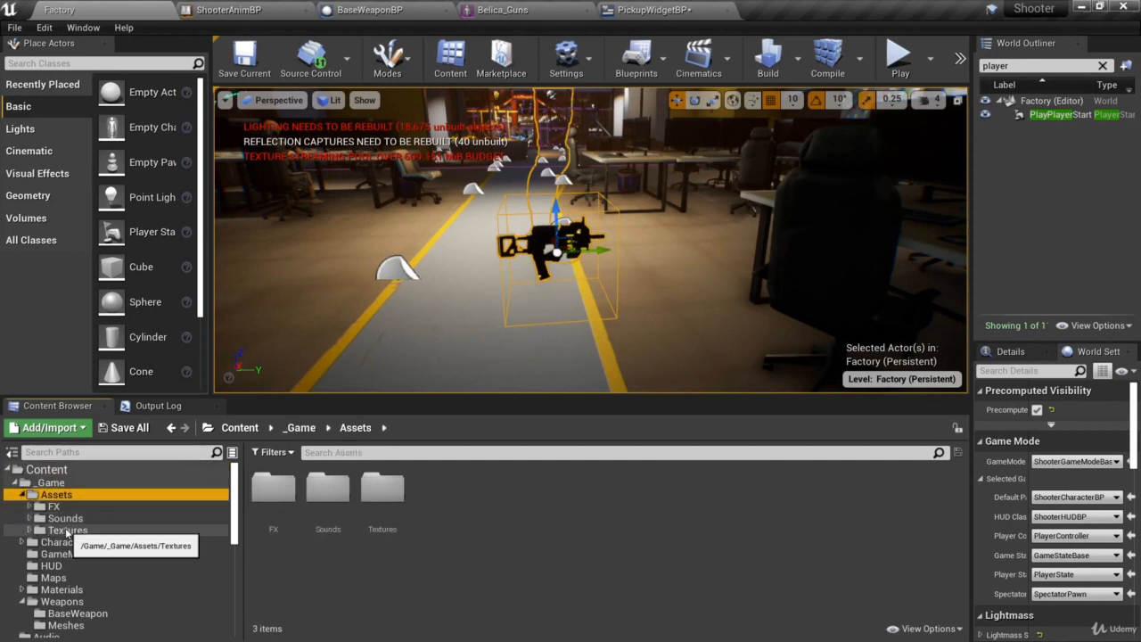
{"action": "left_click", "coordinate": [43, 531]}
{"action": "left_click", "coordinate": [29, 530]}
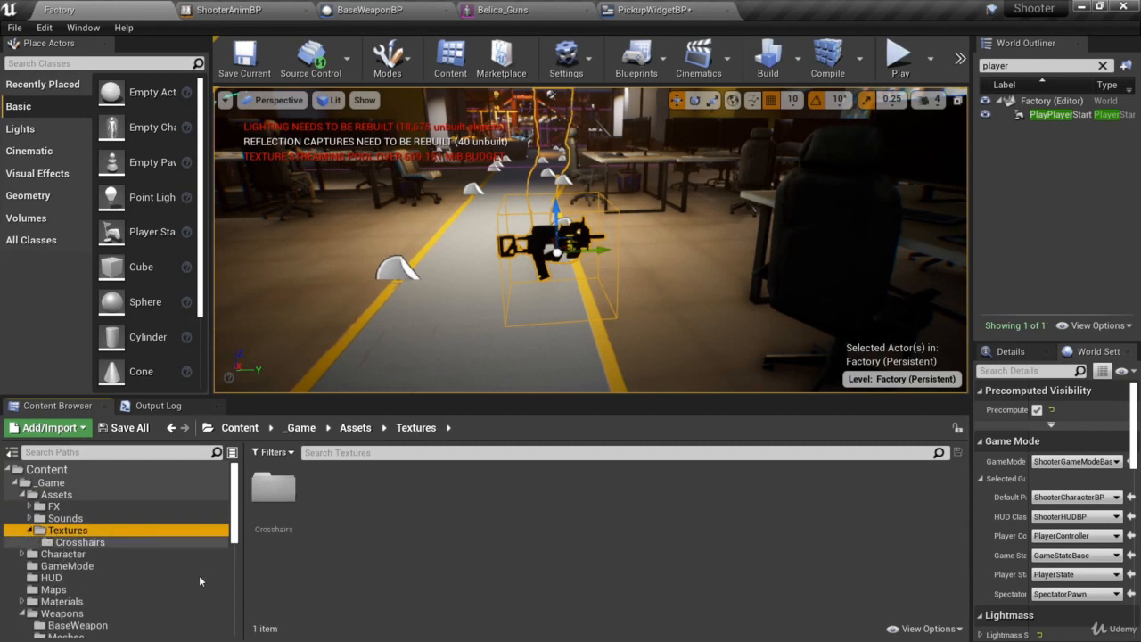
{"action": "right_click", "coordinate": [364, 502]}
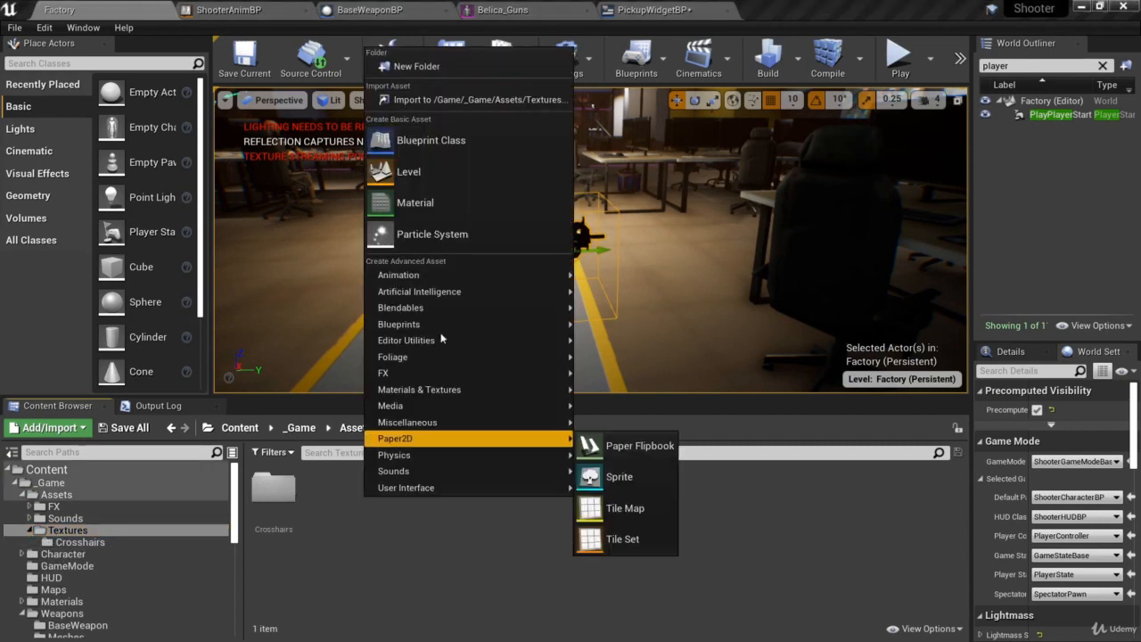
{"action": "left_click", "coordinate": [416, 67]}
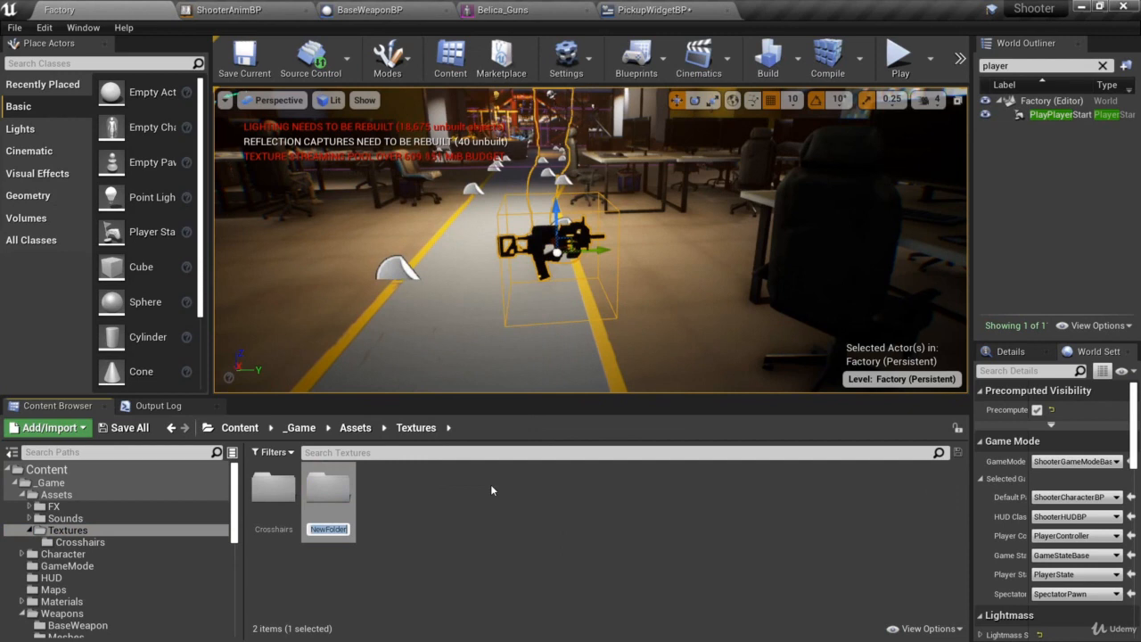
{"action": "type", "text": "Icons"}
{"action": "key", "text": "Return"}
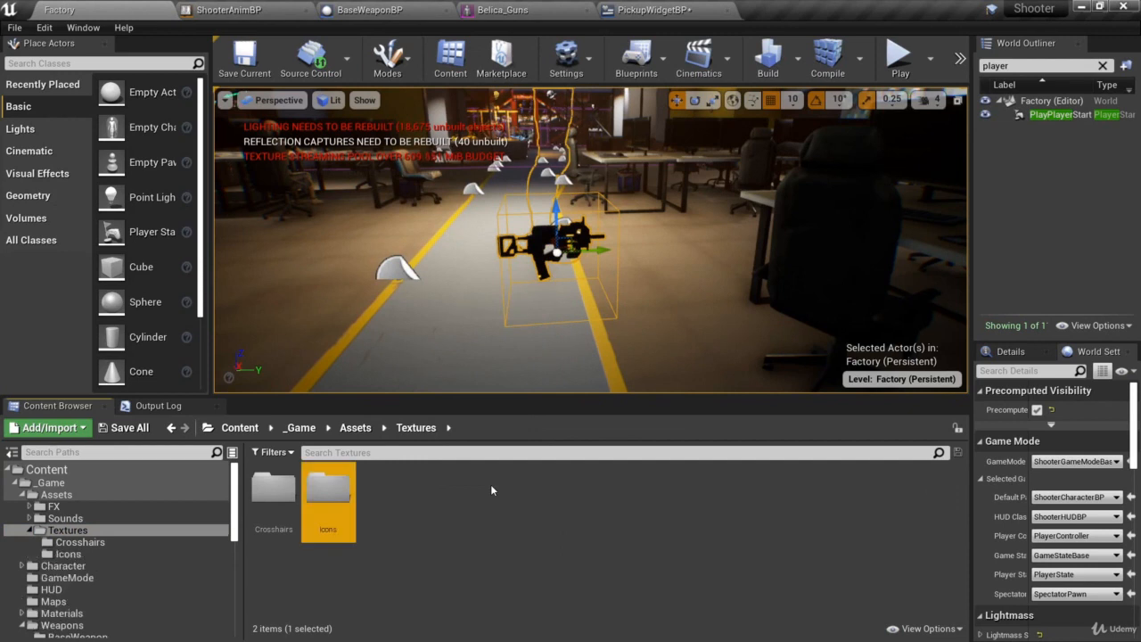
{"action": "double_click", "coordinate": [342, 495]}
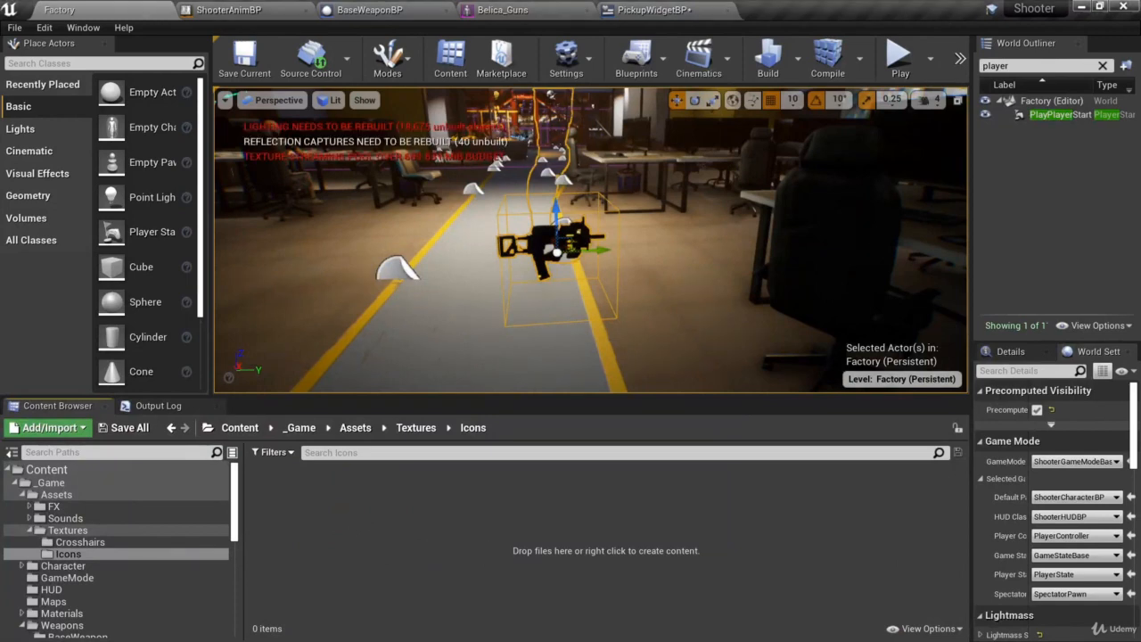
Switch to the browser and view Textures.zip in the Assets/Textures folder of the UE4-CPP-Shooter-Series repository on GitHub.
{"action": "left_click_drag", "start_coordinate": [0, 401], "coordinate": [509, 3]}
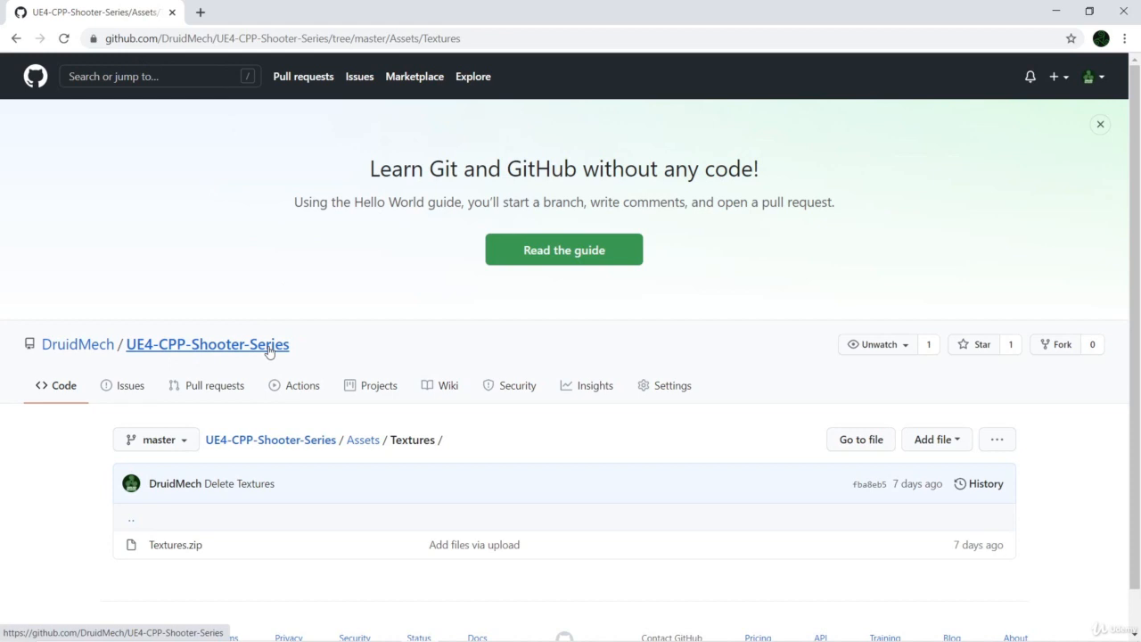
{"action": "left_click", "coordinate": [176, 545]}
{"action": "scroll", "coordinate": [779, 482], "scroll_direction": "down", "scroll_amount": 2}
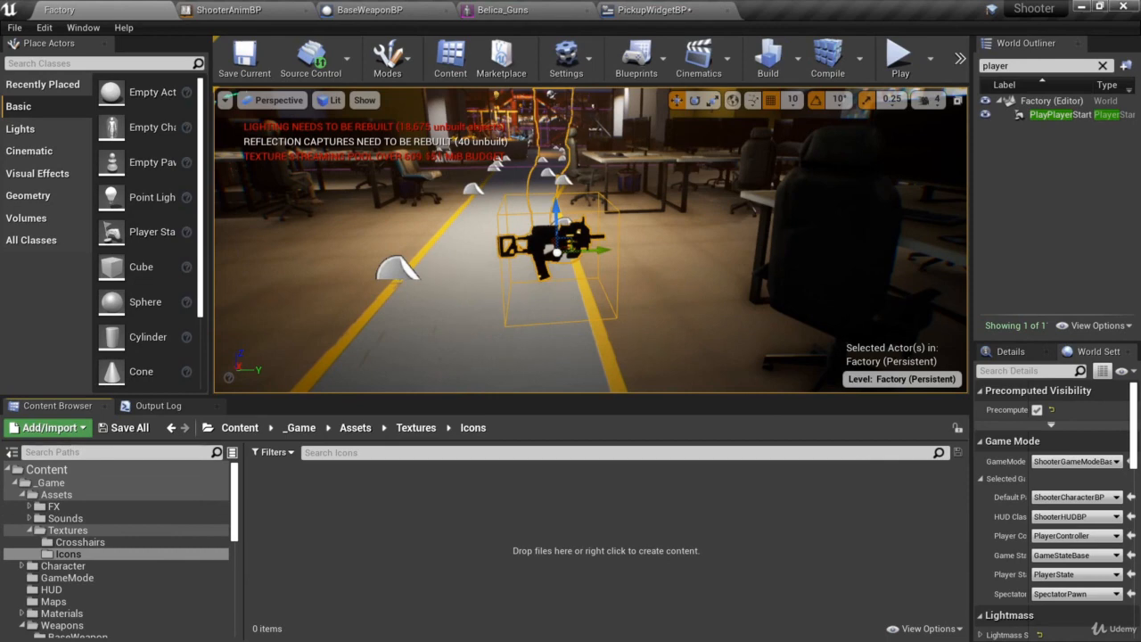
Back in Unreal Editor, import IconCircleOutlined2.png from the Textures/Icons/ButtonIcons folder on disk into the Icons content folder.
{"action": "left_click", "coordinate": [49, 427]}
{"action": "mouse_move", "coordinate": [237, 453]}
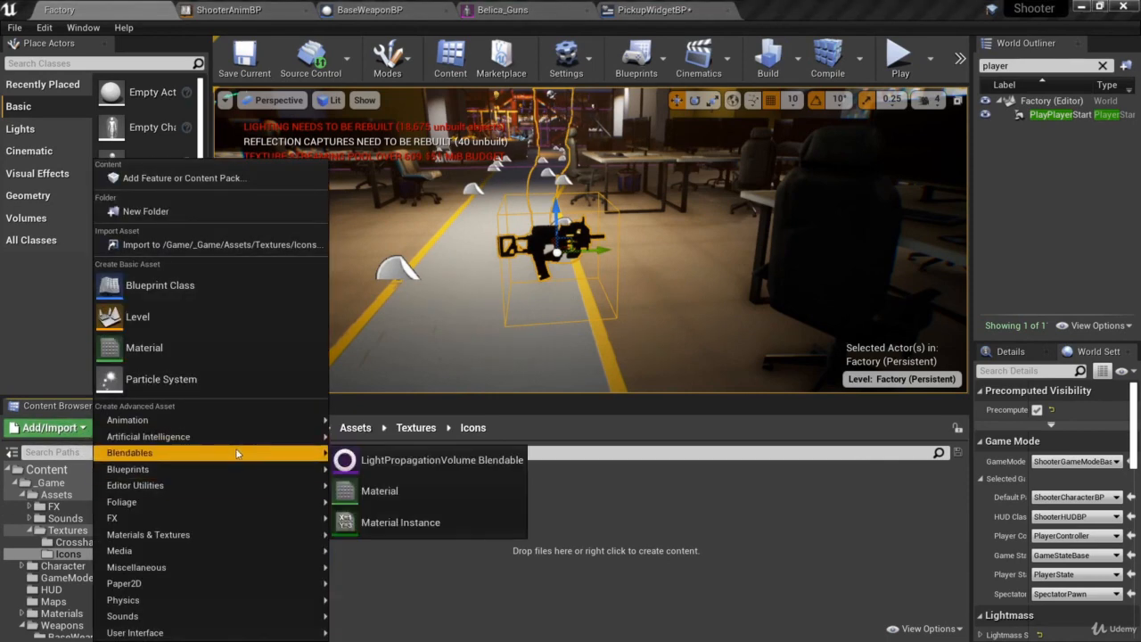
{"action": "left_click", "coordinate": [153, 246]}
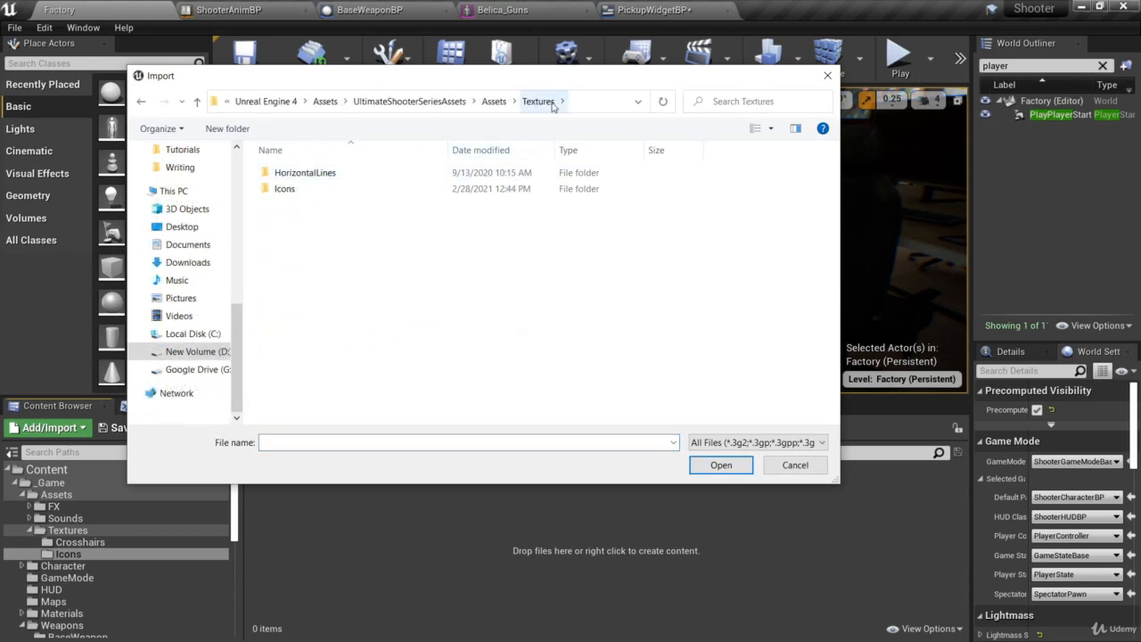
{"action": "double_click", "coordinate": [285, 189]}
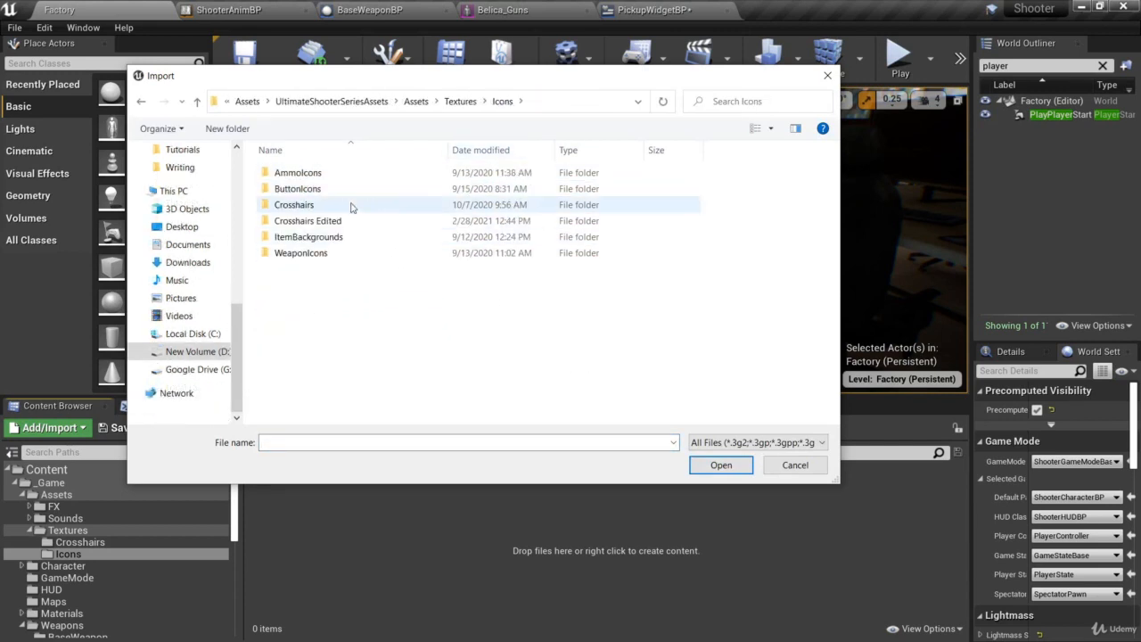
{"action": "double_click", "coordinate": [312, 189]}
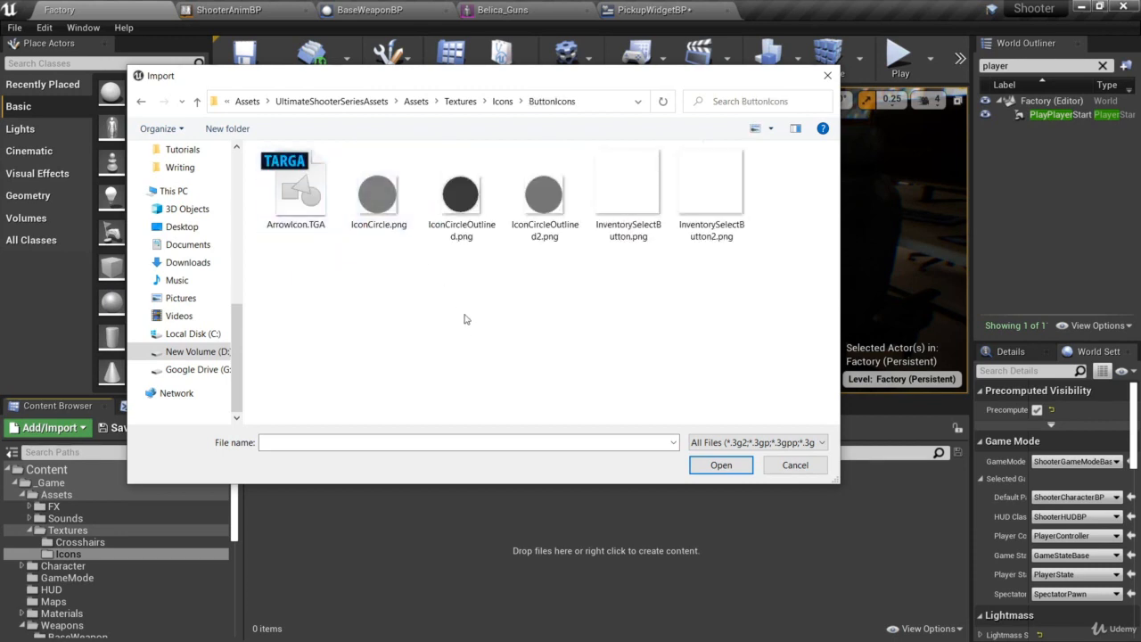
{"action": "left_click", "coordinate": [547, 208]}
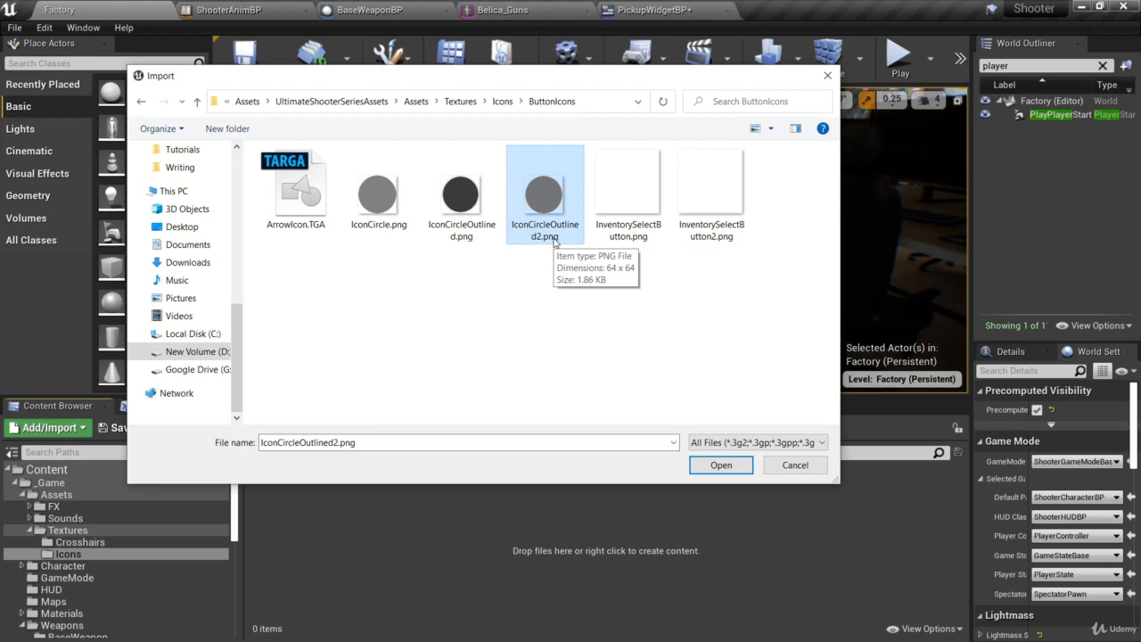
{"action": "left_click", "coordinate": [722, 465]}
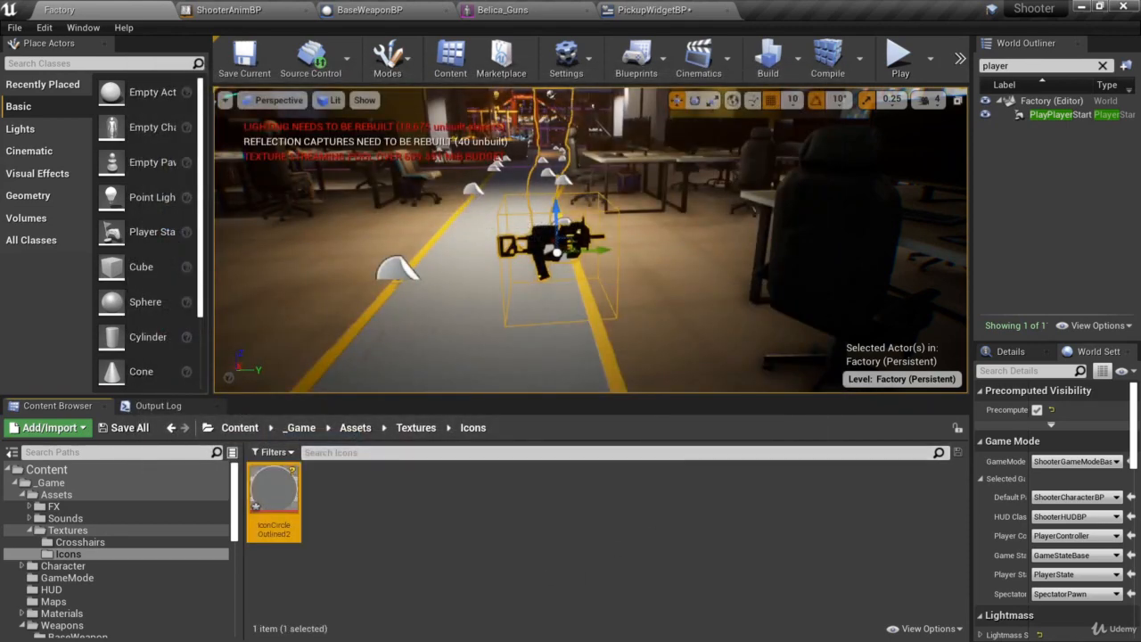
Set the IconCircleOutlined2 texture's compression to UserInterface2D (RGBA), then save and close the texture.
{"action": "double_click", "coordinate": [274, 495]}
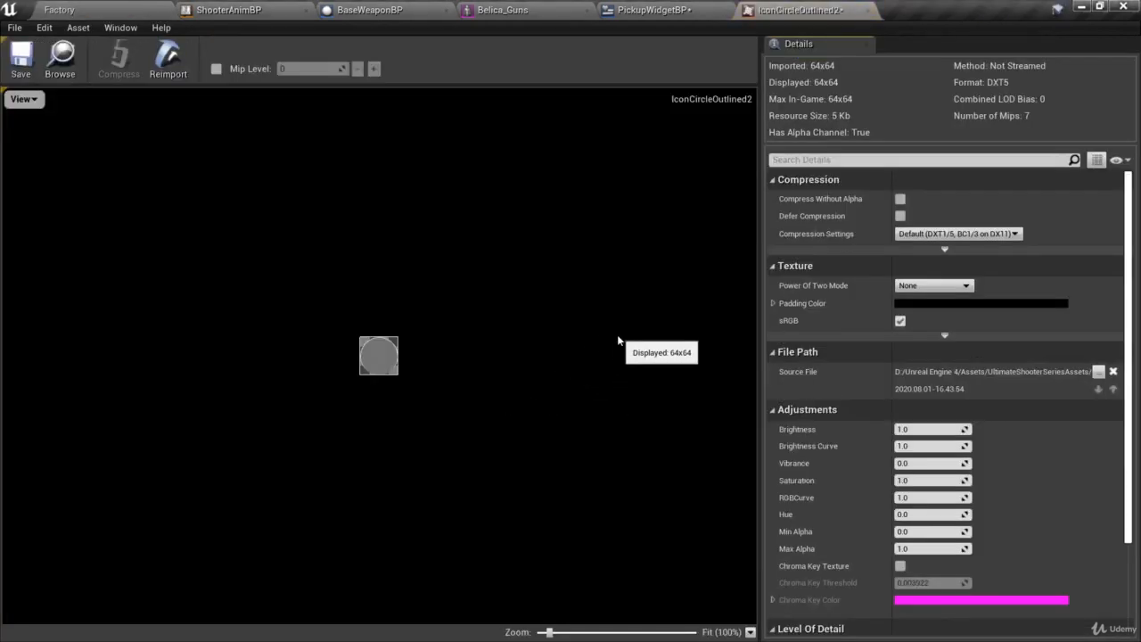
{"action": "left_click", "coordinate": [945, 235]}
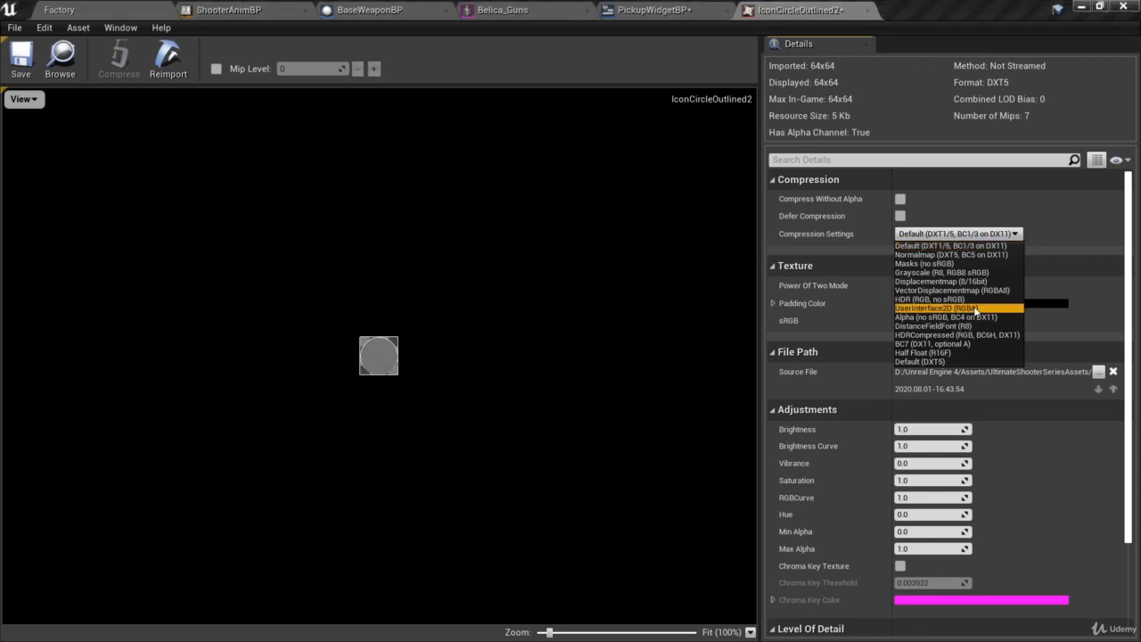
{"action": "left_click", "coordinate": [973, 307]}
{"action": "left_click", "coordinate": [20, 53]}
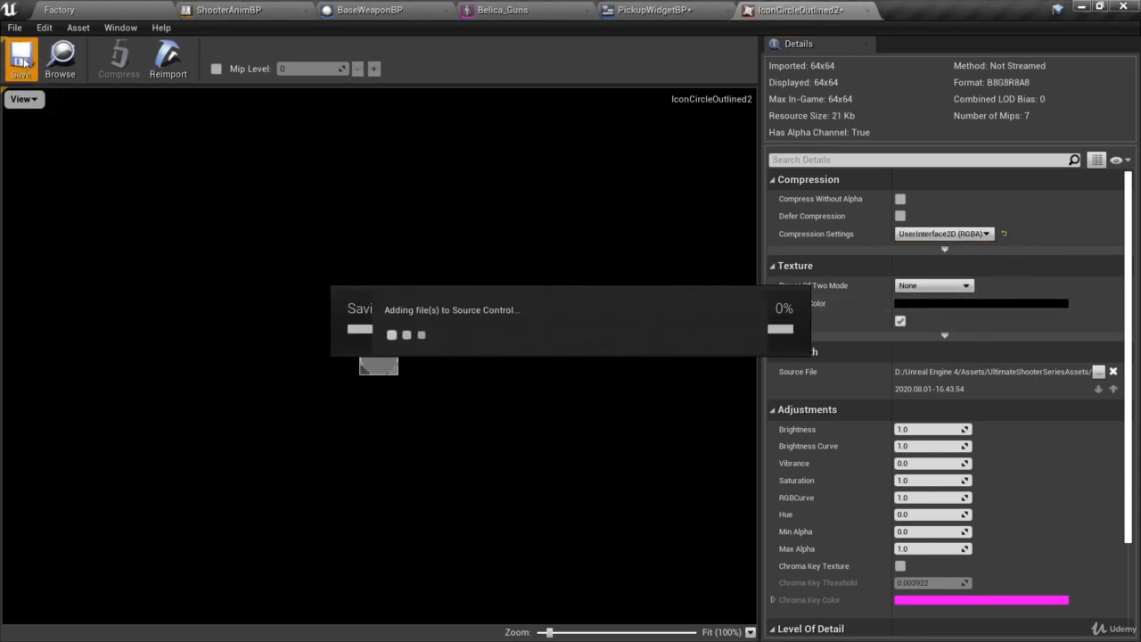
{"action": "left_click", "coordinate": [867, 11]}
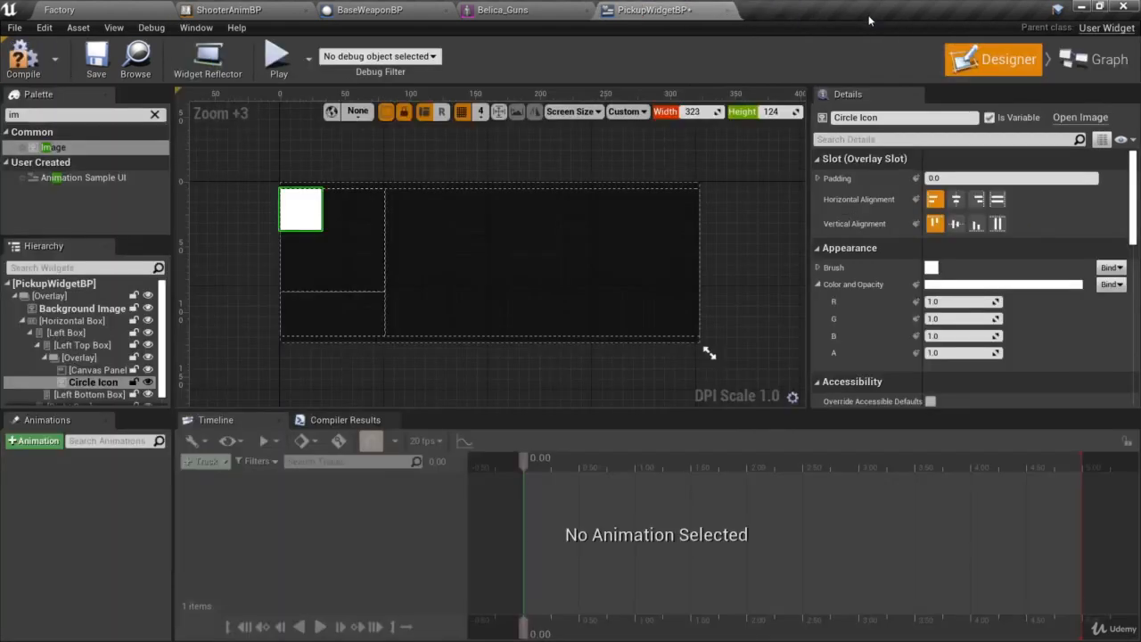
Set the Circle Icon's brush image to the IconCircleOutlined2 texture.
{"action": "left_click", "coordinate": [89, 383]}
{"action": "left_click", "coordinate": [818, 267]}
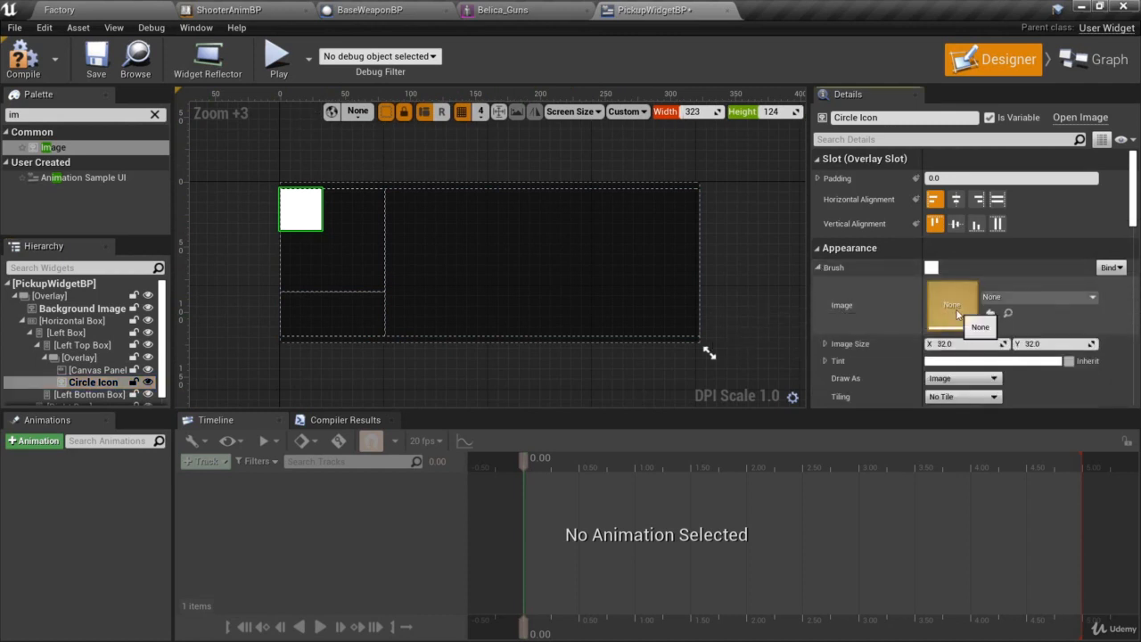
{"action": "left_click", "coordinate": [1091, 298]}
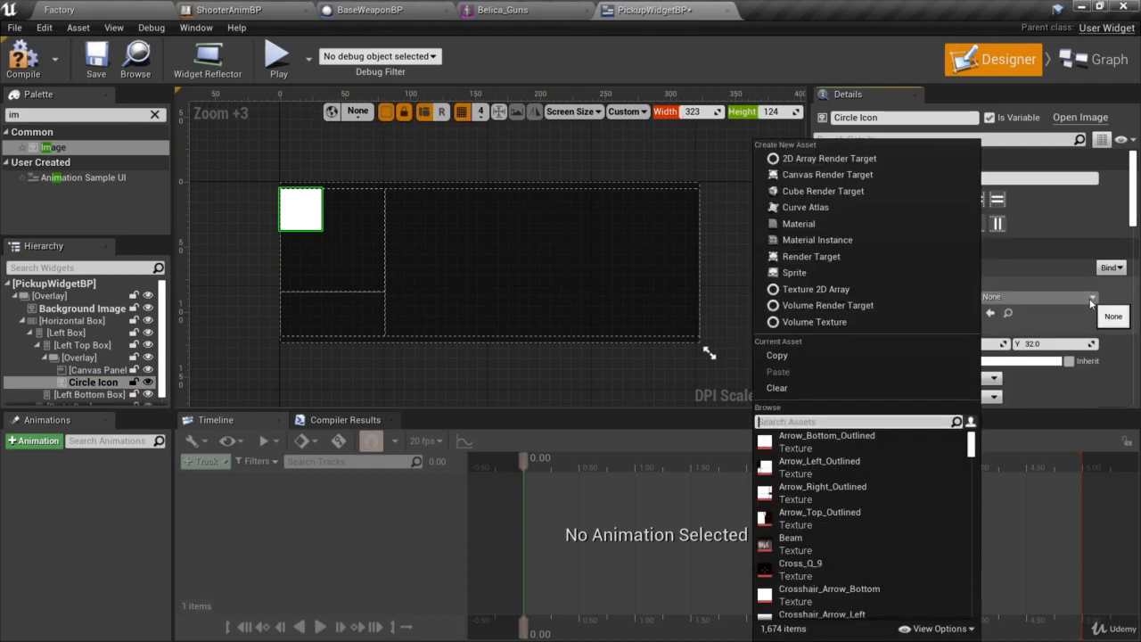
{"action": "type", "text": "iconci"}
{"action": "left_click", "coordinate": [833, 439]}
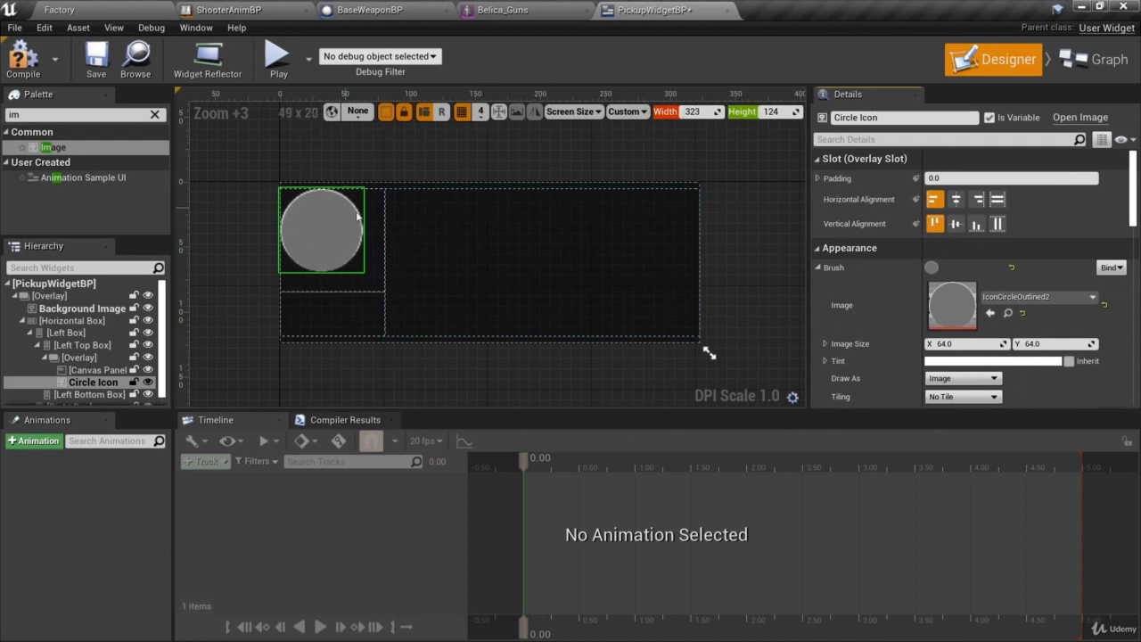
Center the Circle Icon horizontally and vertically within its overlay slot.
{"action": "left_click", "coordinate": [93, 382]}
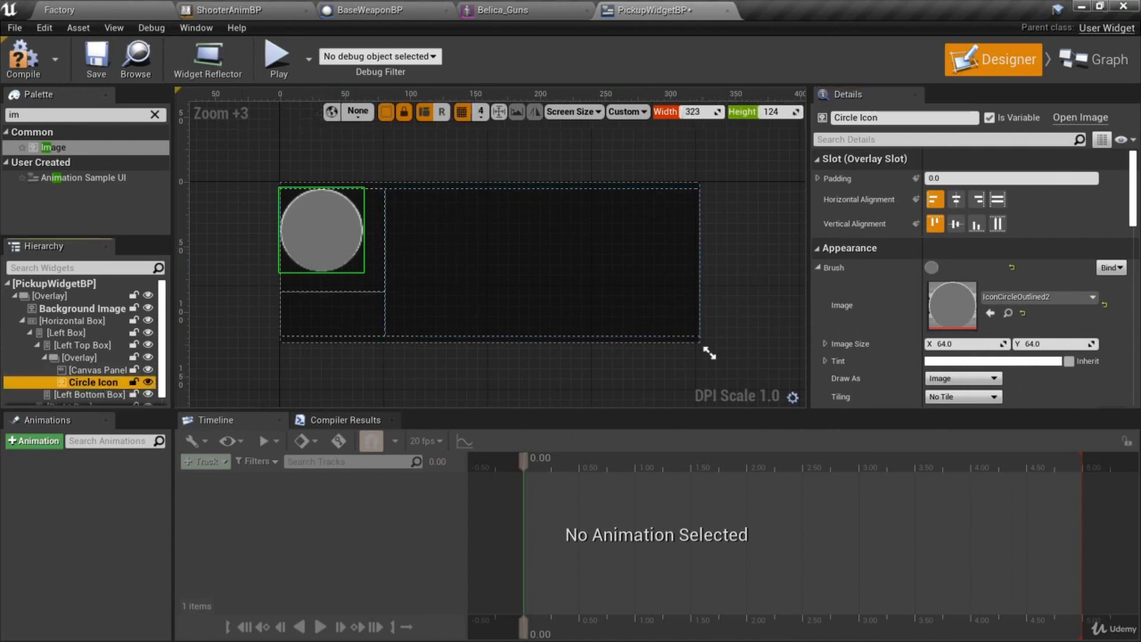
{"action": "left_click", "coordinate": [825, 360]}
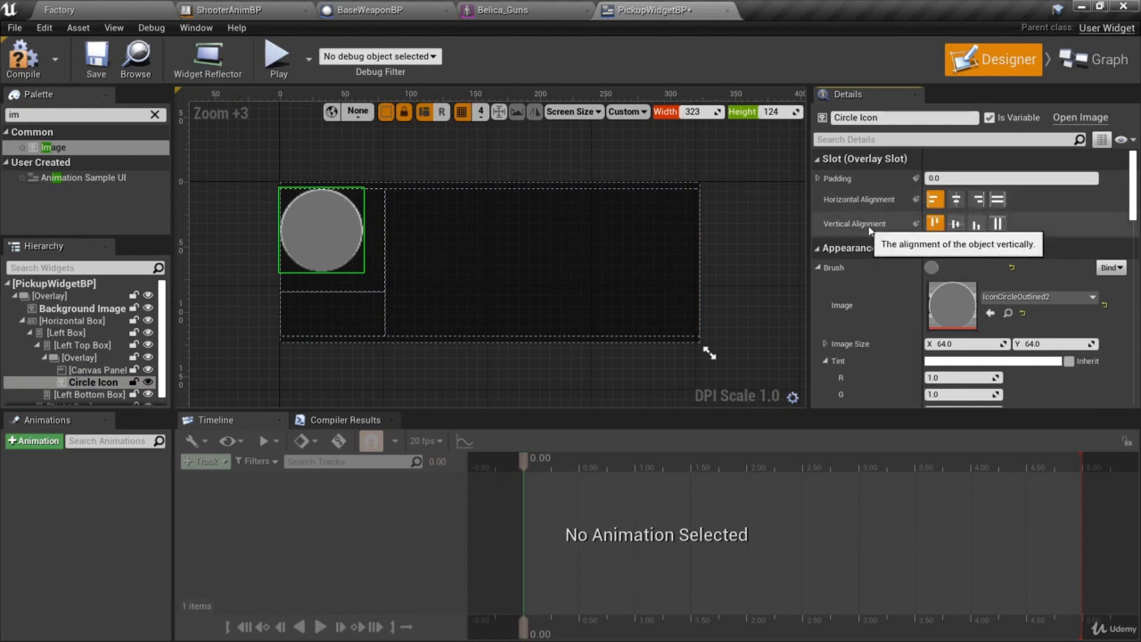
{"action": "left_click", "coordinate": [958, 201]}
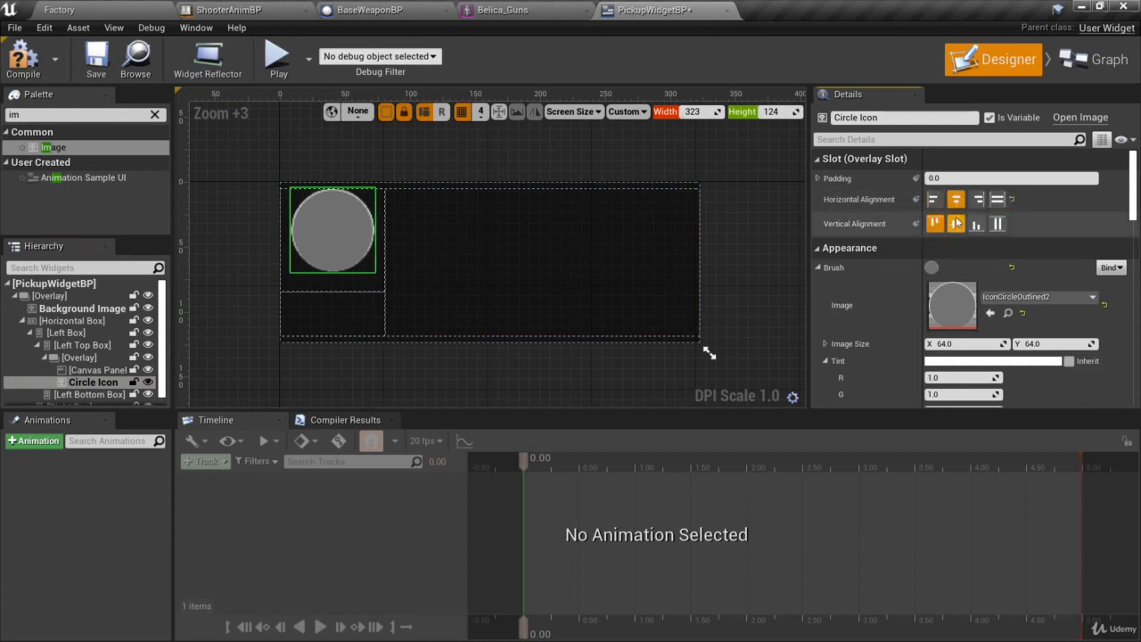
{"action": "left_click", "coordinate": [956, 224]}
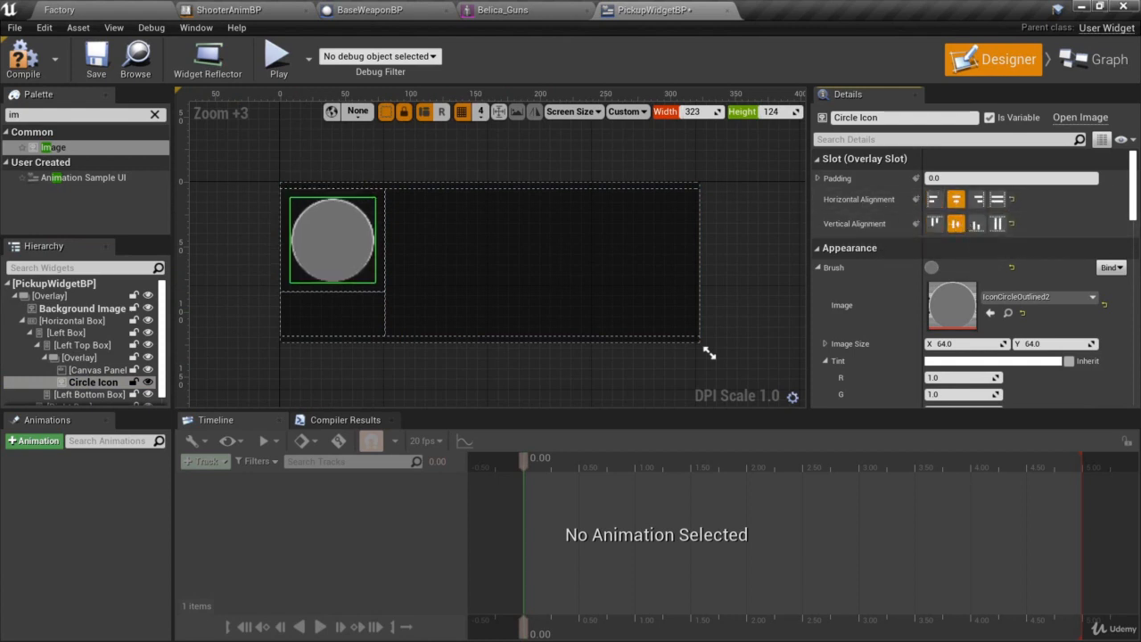
Try slot padding of 20 and 15 on the Circle Icon, and reset the padding to its default.
{"action": "left_click", "coordinate": [986, 178]}
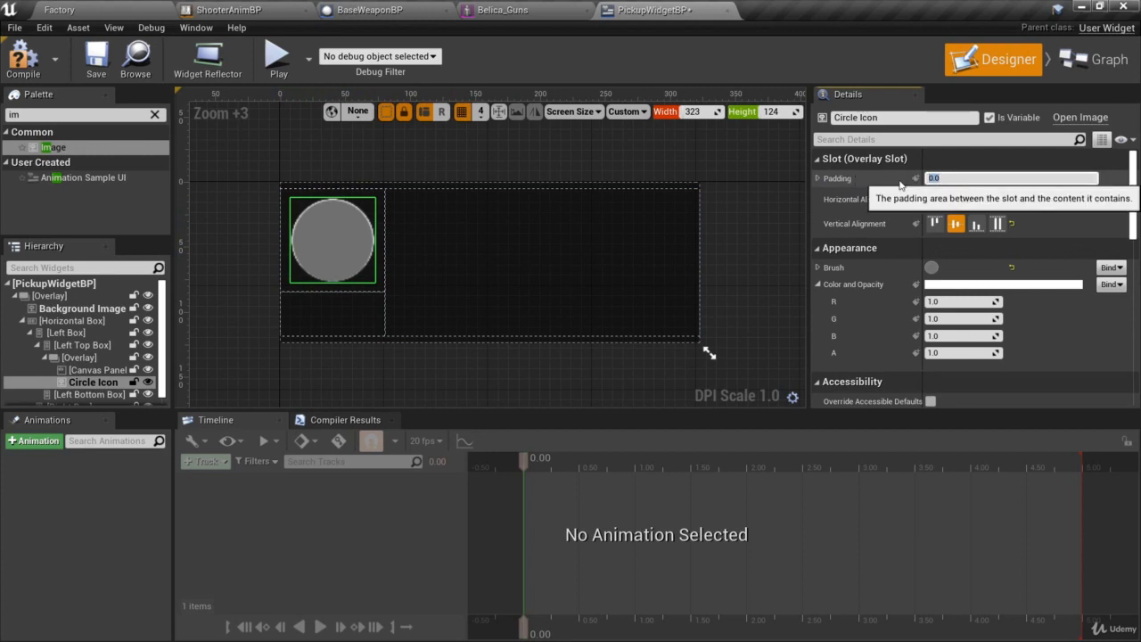
{"action": "type", "text": "20"}
{"action": "key", "text": "Return"}
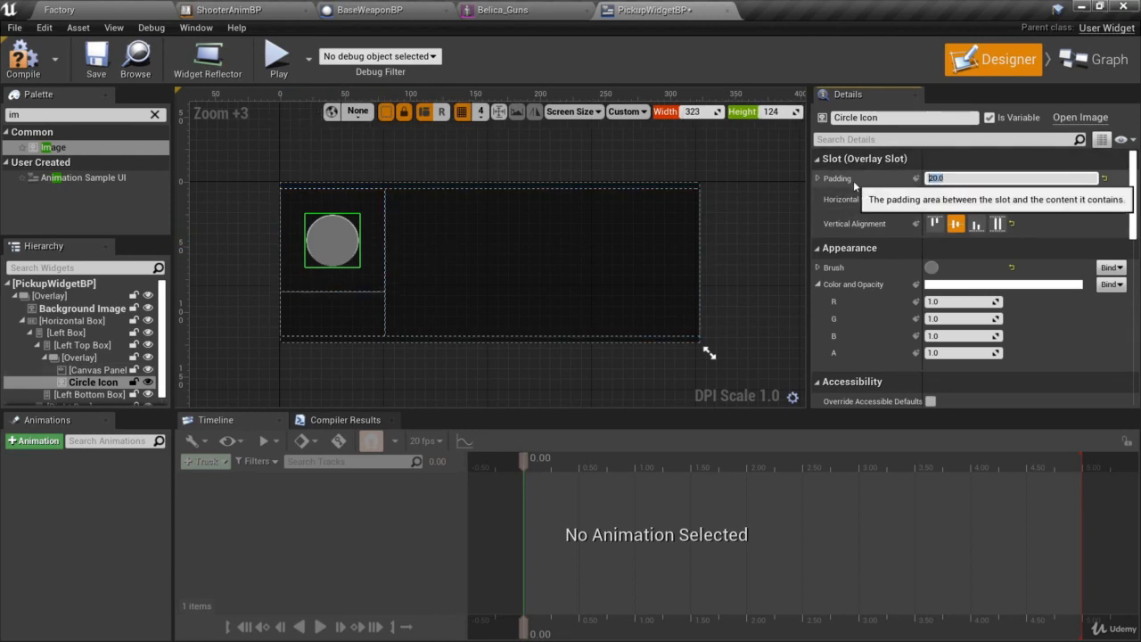
{"action": "type", "text": "15"}
{"action": "key", "text": "Return"}
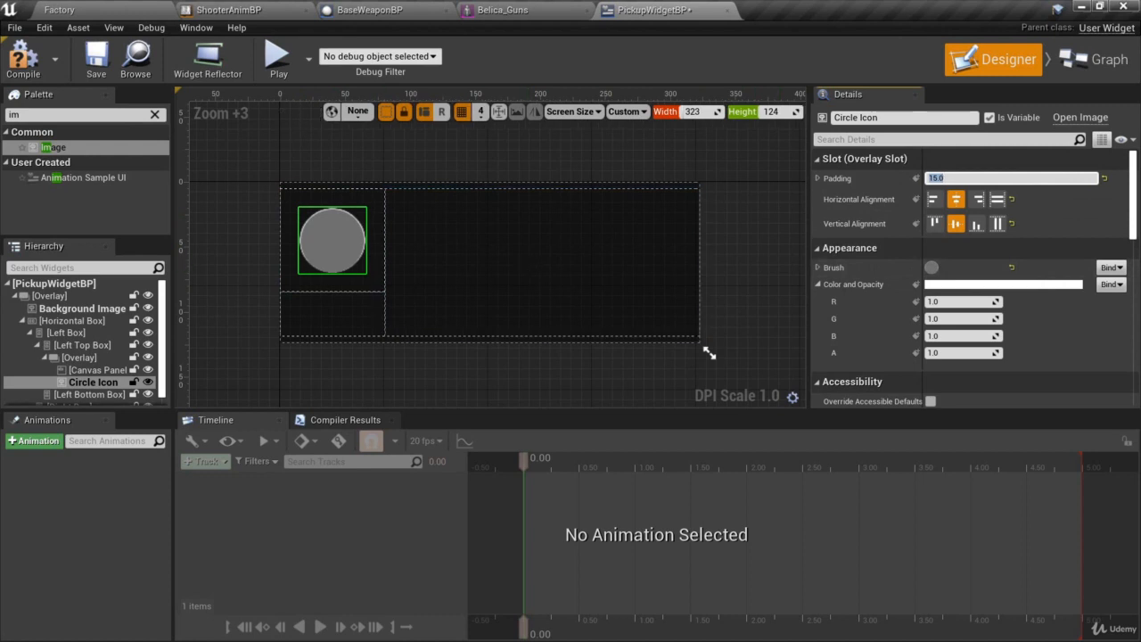
{"action": "left_click", "coordinate": [1105, 179]}
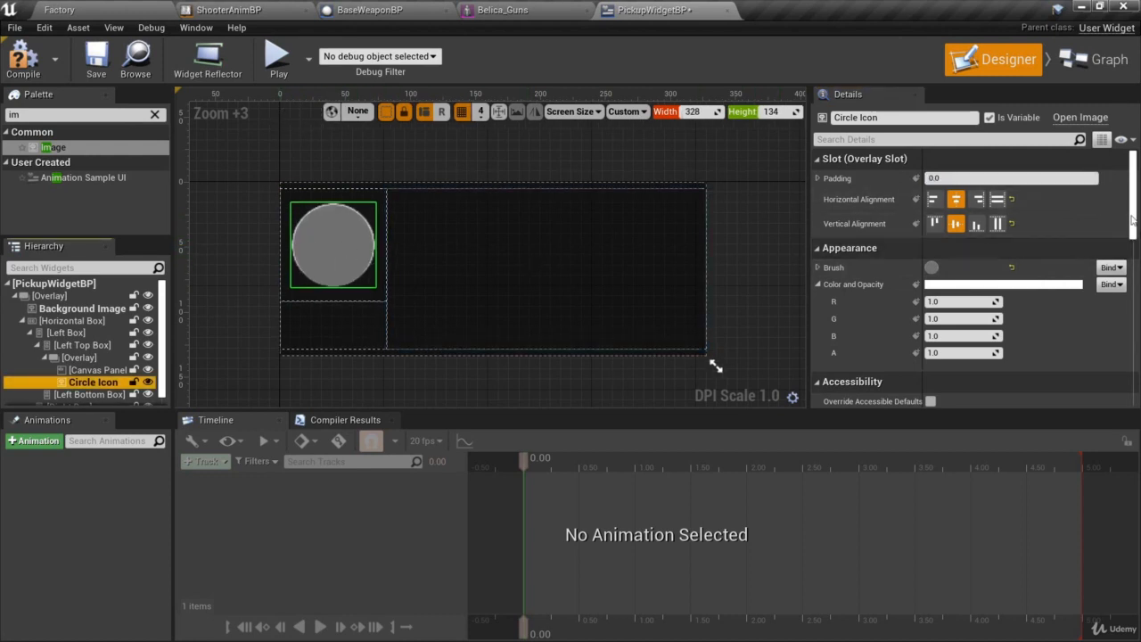
Set the Circle Icon's render transform scale to 0.65 in X and Y, and resize the widget preview to about 315 by 130.
{"action": "left_click_drag", "start_coordinate": [1132, 219], "coordinate": [1132, 298]}
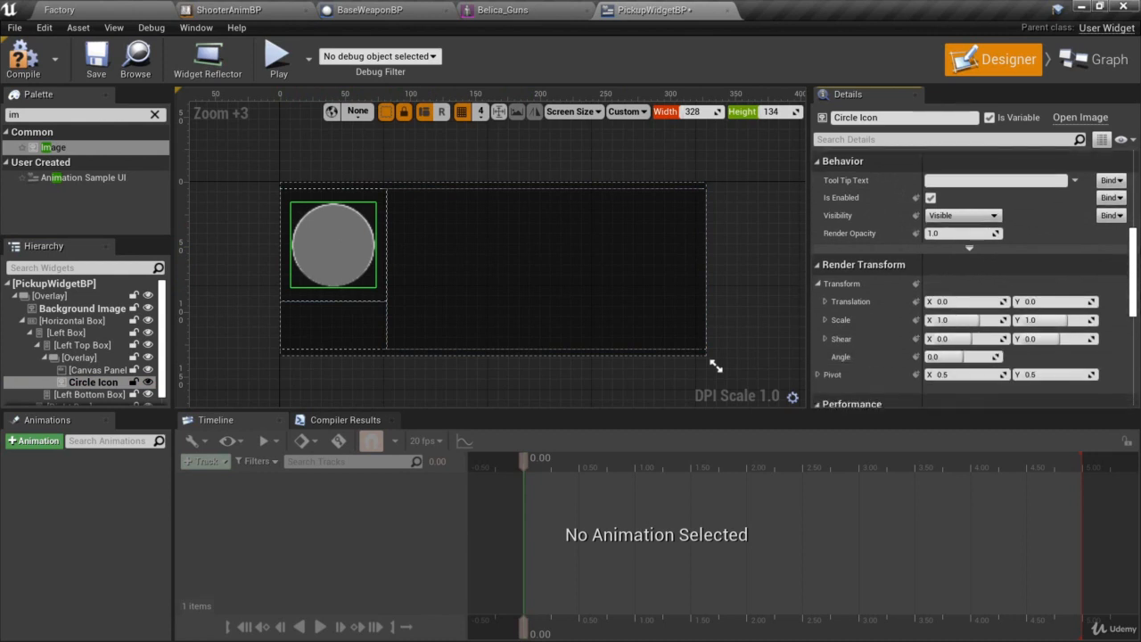
{"action": "scroll", "coordinate": [968, 291], "scroll_direction": "down", "scroll_amount": 2}
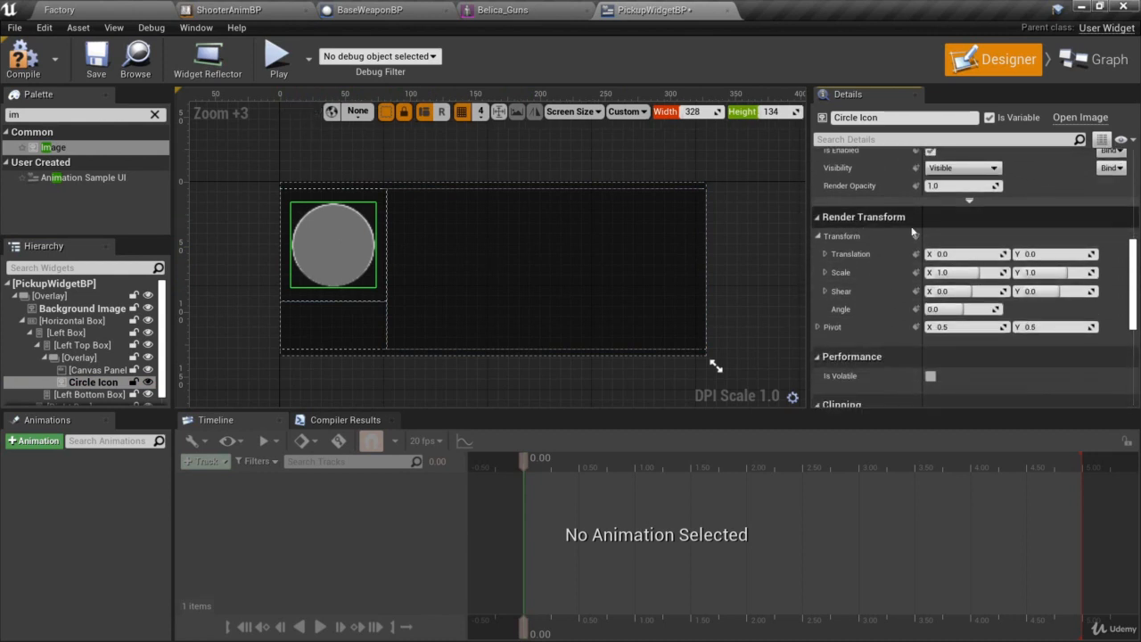
{"action": "left_click", "coordinate": [963, 272]}
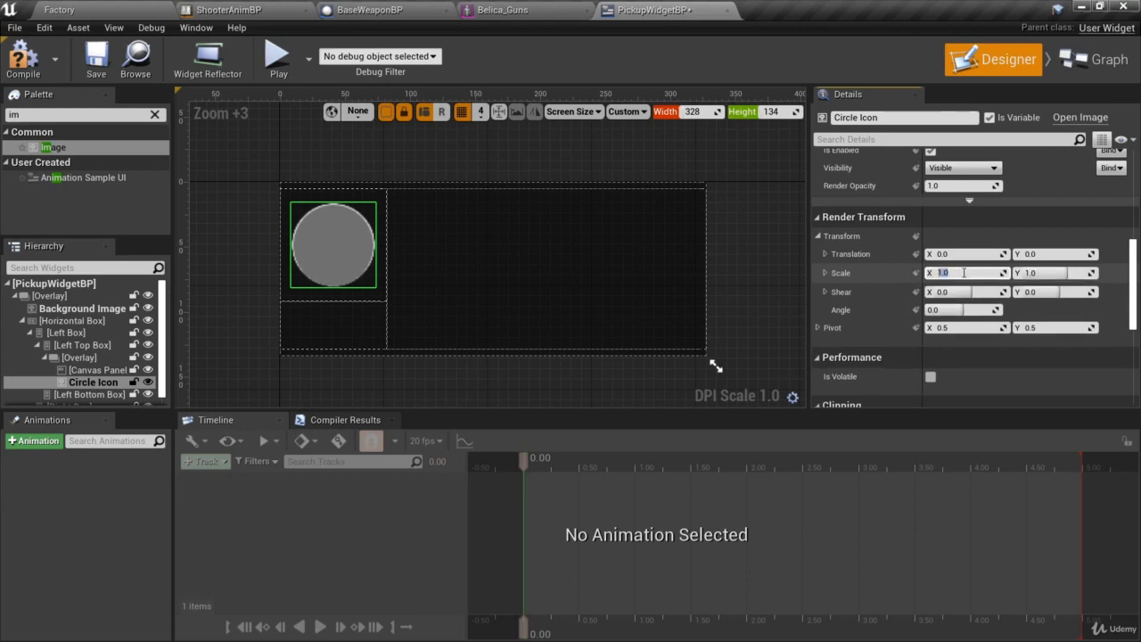
{"action": "type", "text": ".65"}
{"action": "key", "text": "Tab"}
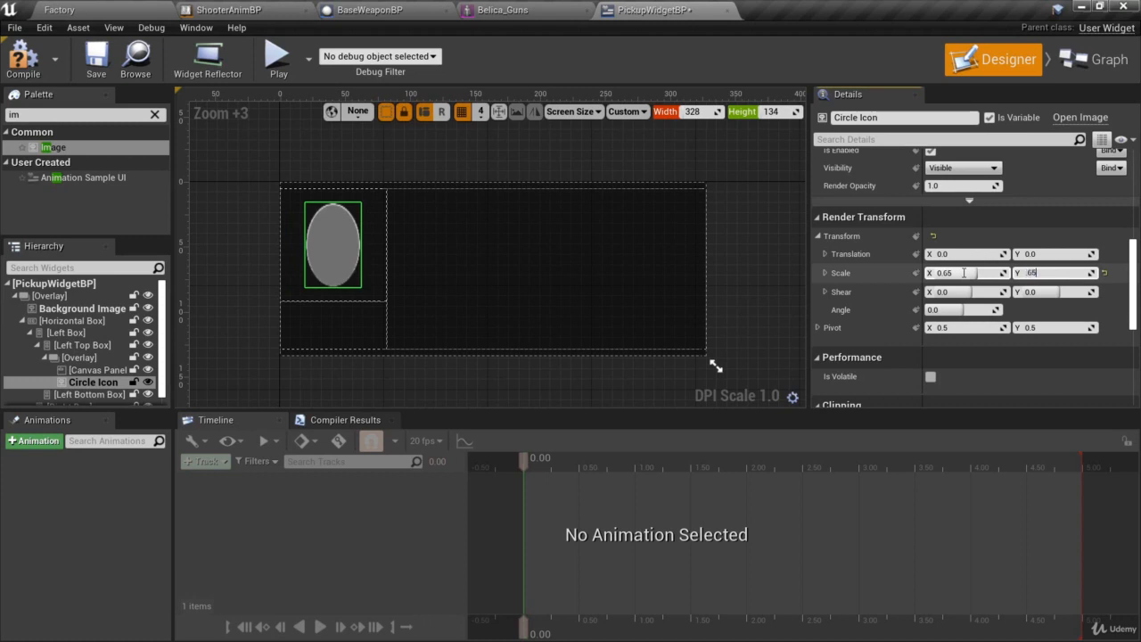
{"action": "key", "text": "Return"}
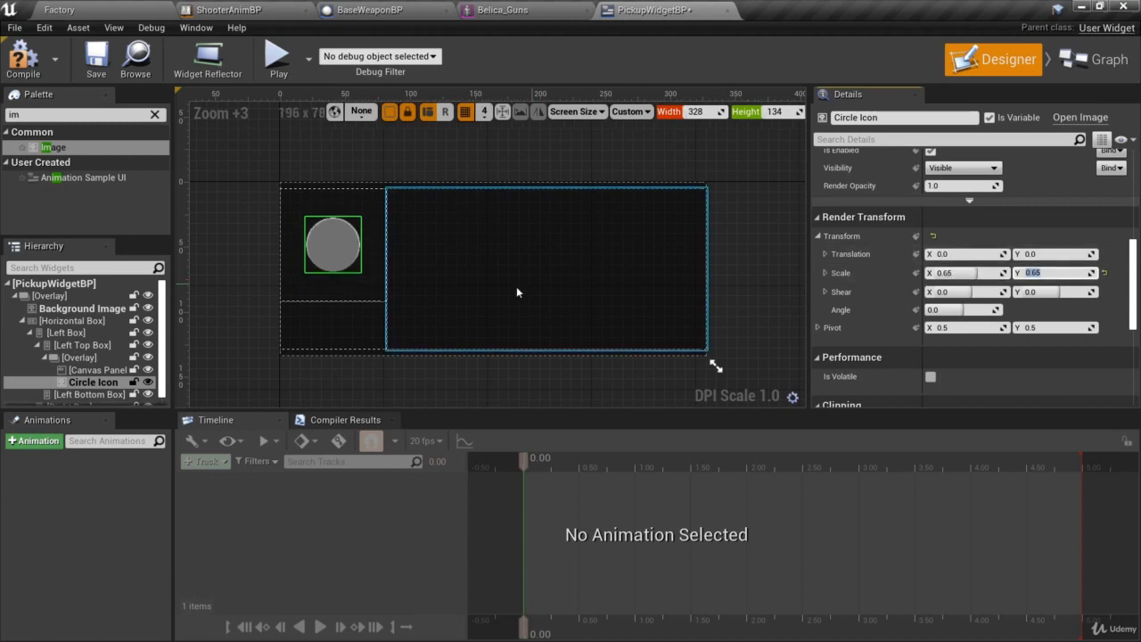
{"action": "mouse_move", "coordinate": [715, 364]}
{"action": "left_mouse_down"}
{"action": "mouse_move", "coordinate": [732, 316]}
{"action": "mouse_move", "coordinate": [644, 284]}
{"action": "mouse_move", "coordinate": [499, 307]}
{"action": "mouse_move", "coordinate": [509, 369]}
{"action": "mouse_move", "coordinate": [617, 401]}
{"action": "mouse_move", "coordinate": [729, 369]}
{"action": "mouse_move", "coordinate": [744, 327]}
{"action": "mouse_move", "coordinate": [716, 326]}
{"action": "mouse_move", "coordinate": [507, 243]}
{"action": "mouse_move", "coordinate": [565, 276]}
{"action": "mouse_move", "coordinate": [764, 339]}
{"action": "mouse_move", "coordinate": [736, 375]}
{"action": "mouse_move", "coordinate": [697, 358]}
{"action": "left_mouse_up"}
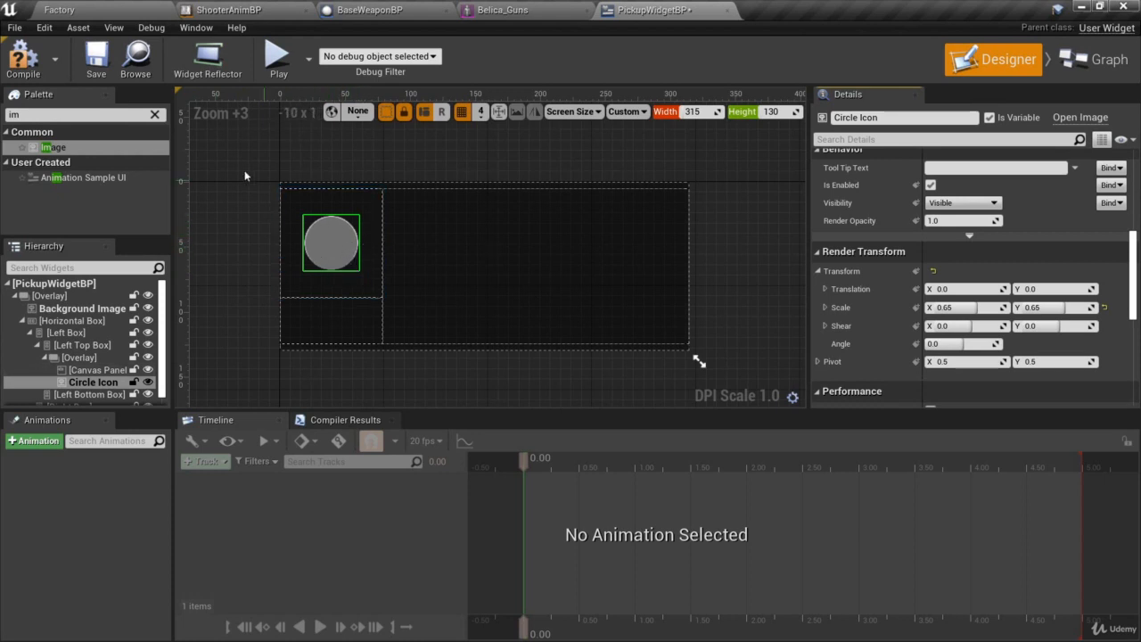
Add a Text widget to the inner overlay above the Circle Icon and rename it Icon Text.
{"action": "left_click", "coordinate": [155, 115]}
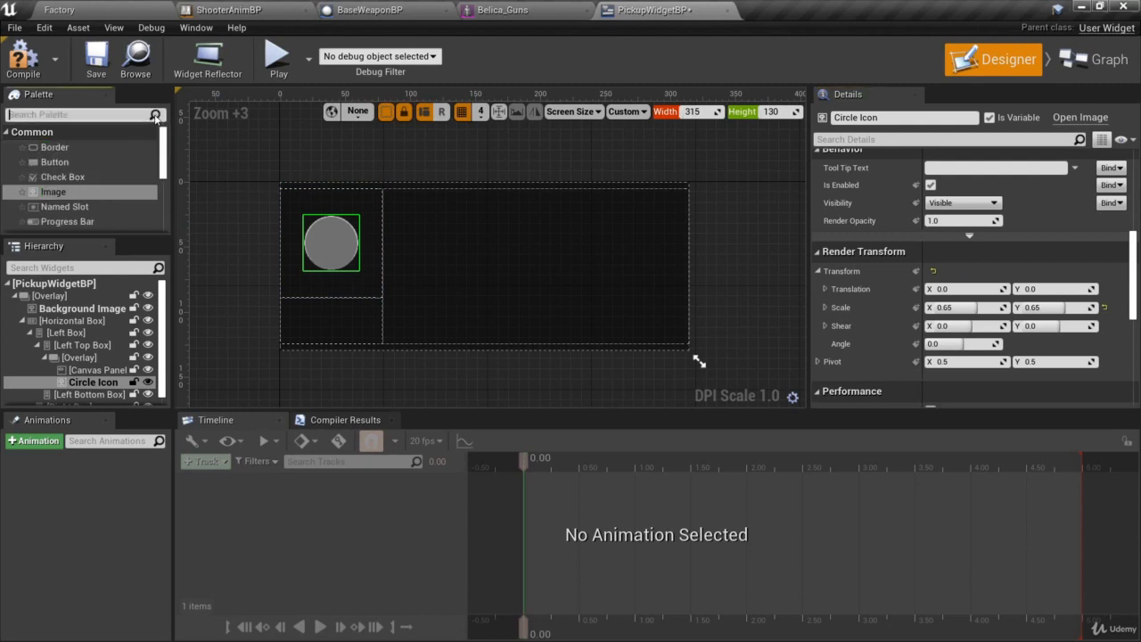
{"action": "scroll", "coordinate": [164, 145], "scroll_direction": "down", "scroll_amount": 3}
{"action": "left_click", "coordinate": [72, 209]}
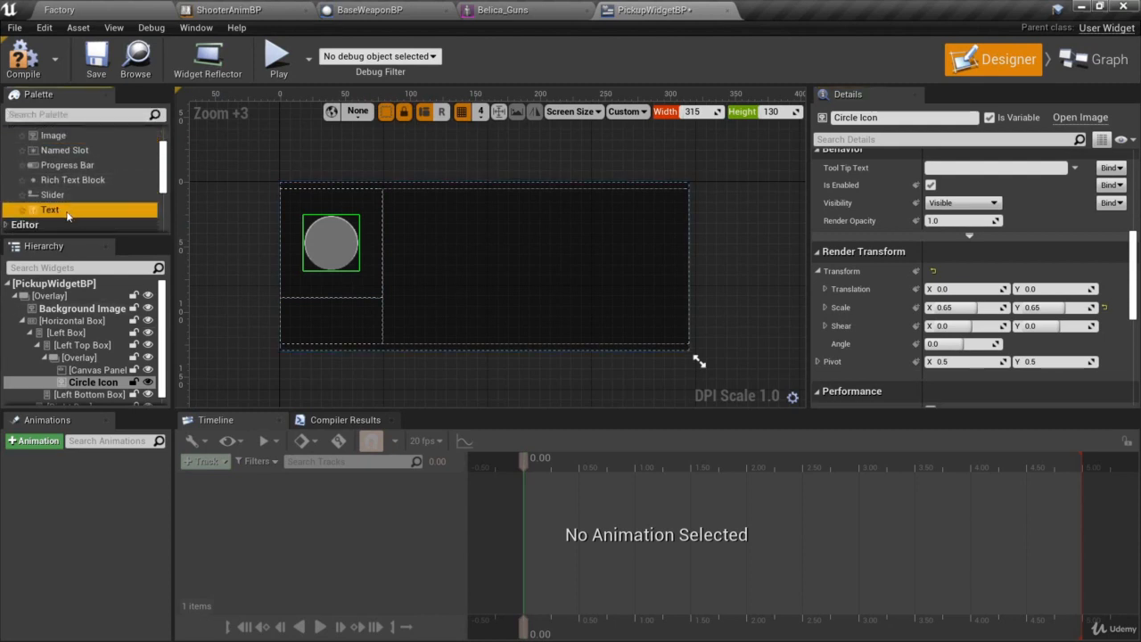
{"action": "left_click_drag", "start_coordinate": [63, 210], "coordinate": [92, 360]}
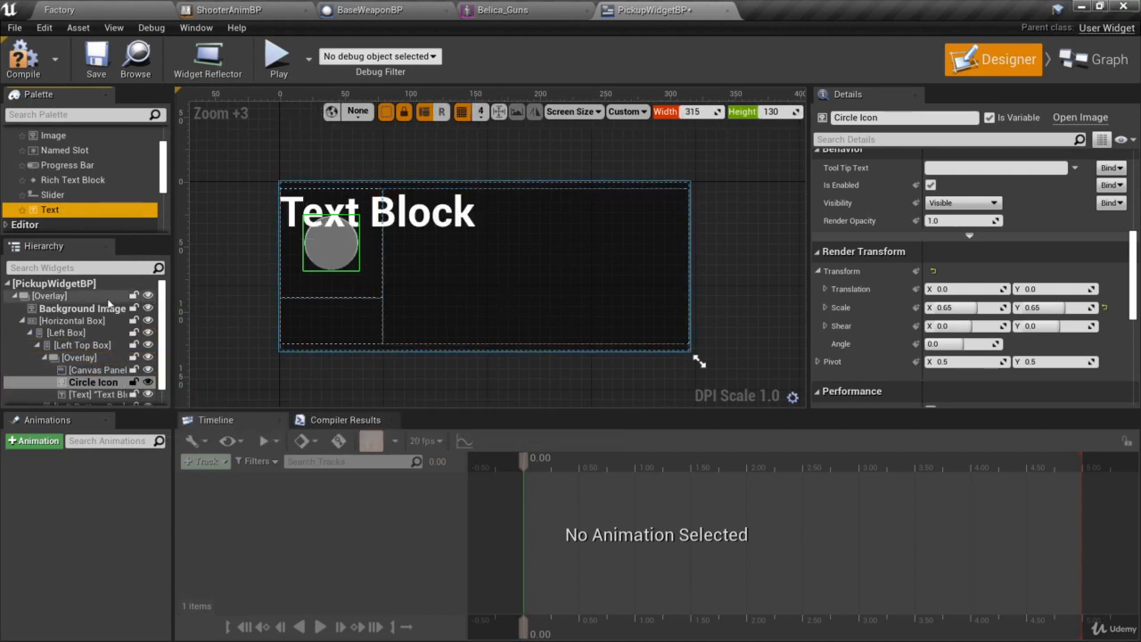
{"action": "scroll", "coordinate": [156, 348], "scroll_direction": "down", "scroll_amount": 1}
{"action": "left_click", "coordinate": [106, 376]}
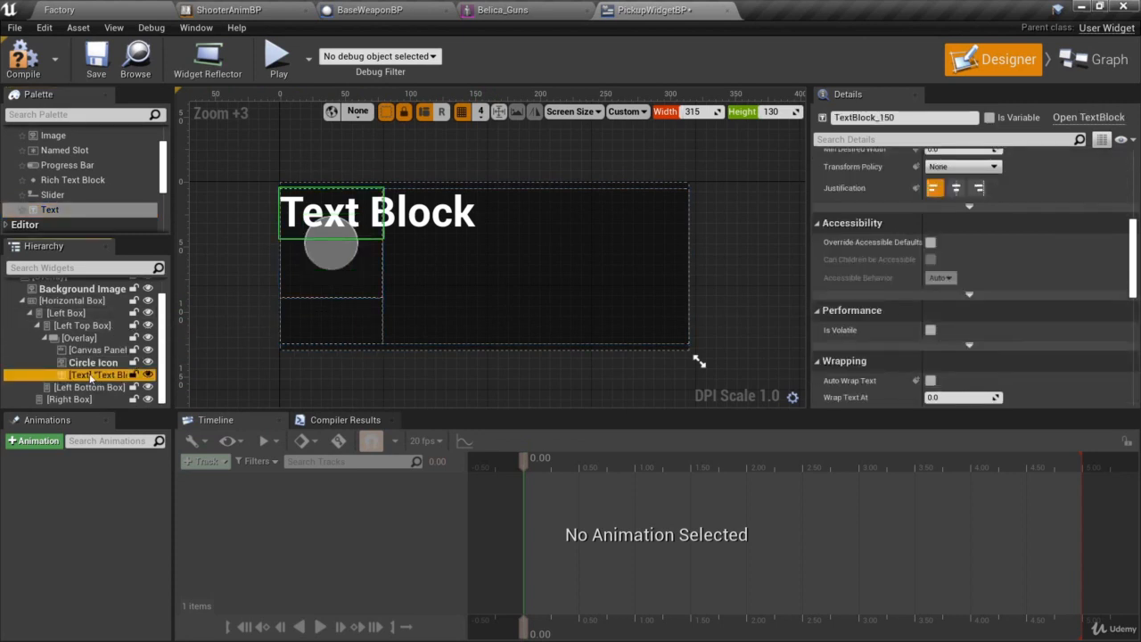
{"action": "key", "text": "F2"}
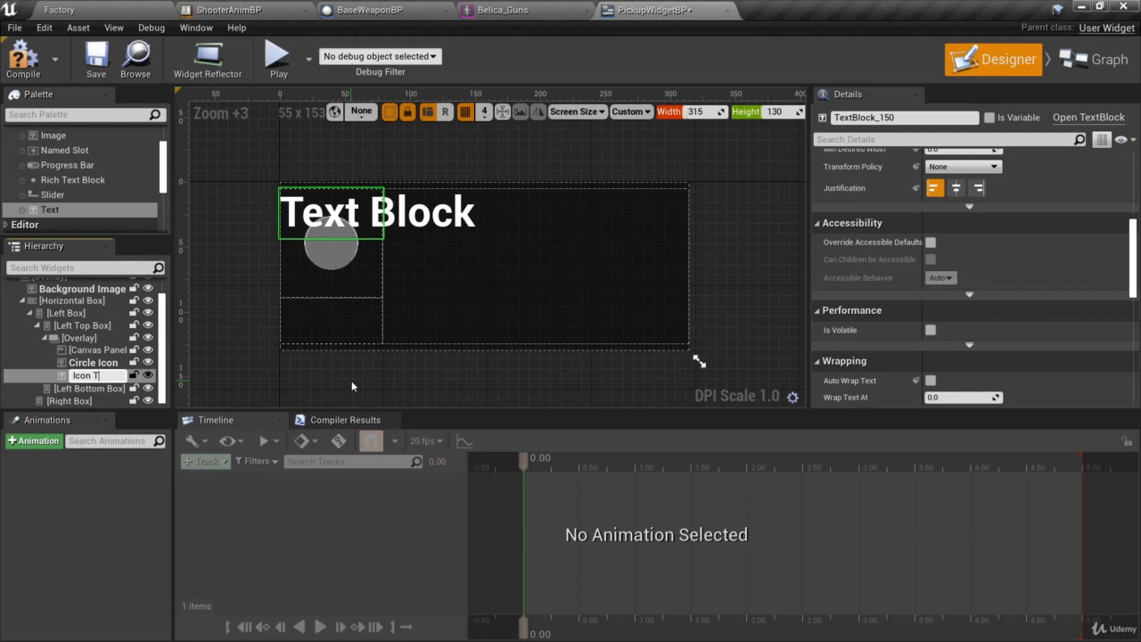
{"action": "type", "text": "Icon Text"}
{"action": "key", "text": "Return"}
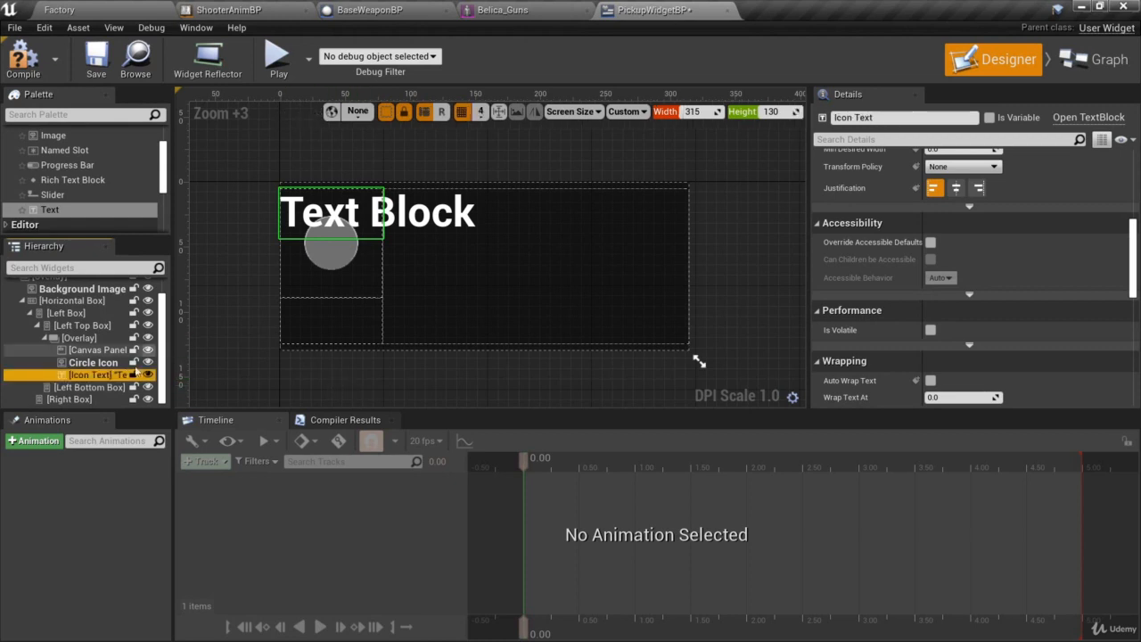
Set the displayed text of the Icon Text widget to "E".
{"action": "scroll", "coordinate": [1013, 299], "scroll_direction": "up", "scroll_amount": 3}
{"action": "scroll", "coordinate": [1013, 299], "scroll_direction": "up", "scroll_amount": 5}
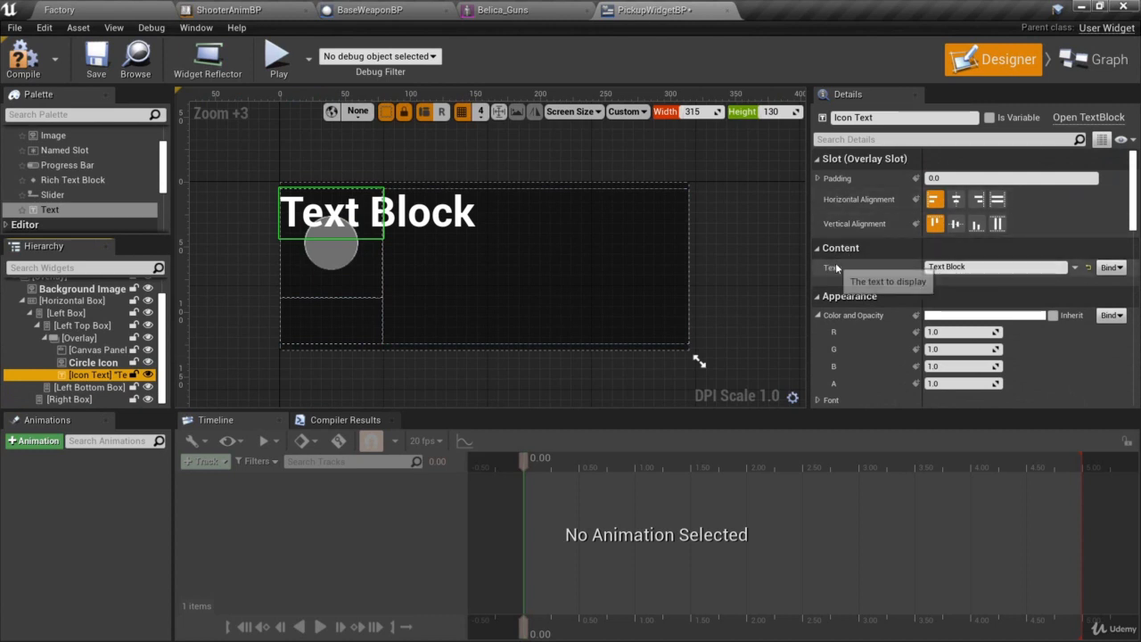
{"action": "left_click", "coordinate": [957, 267]}
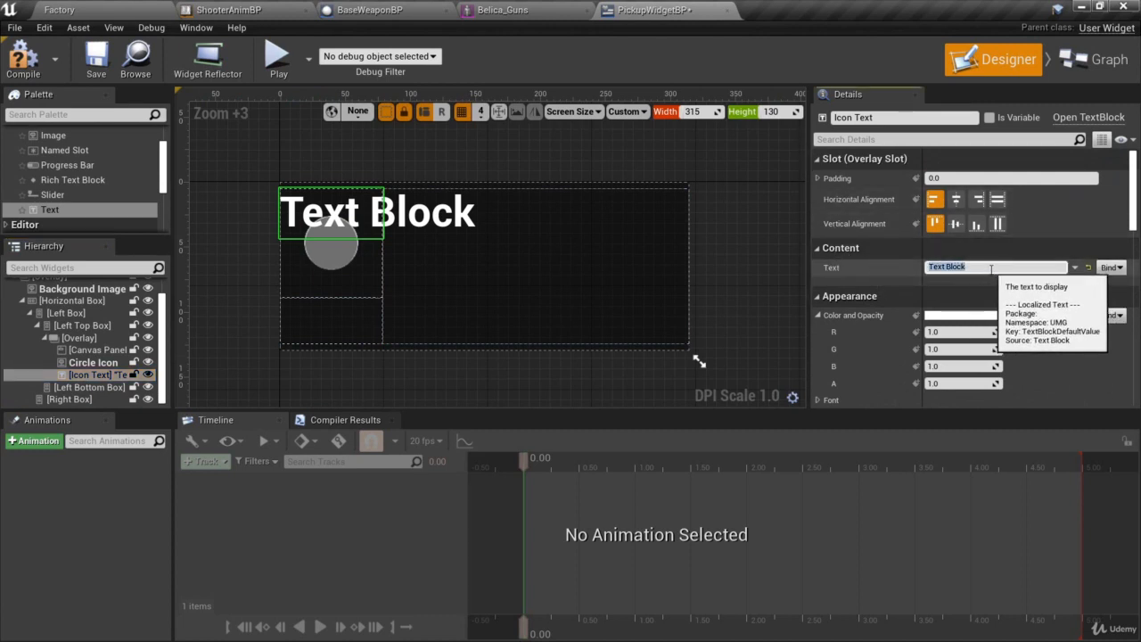
{"action": "type", "text": "E"}
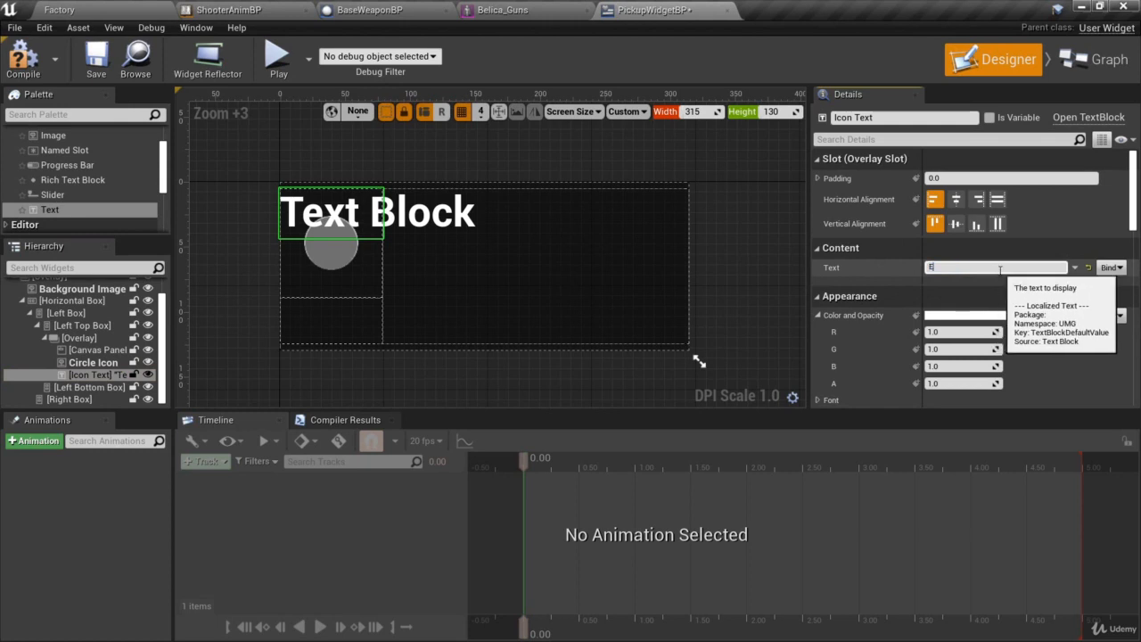
Try the Light typeface on the Icon Text widget's Roboto font, and set the typeface to Regular.
{"action": "scroll", "coordinate": [1001, 269], "scroll_direction": "down", "scroll_amount": 3}
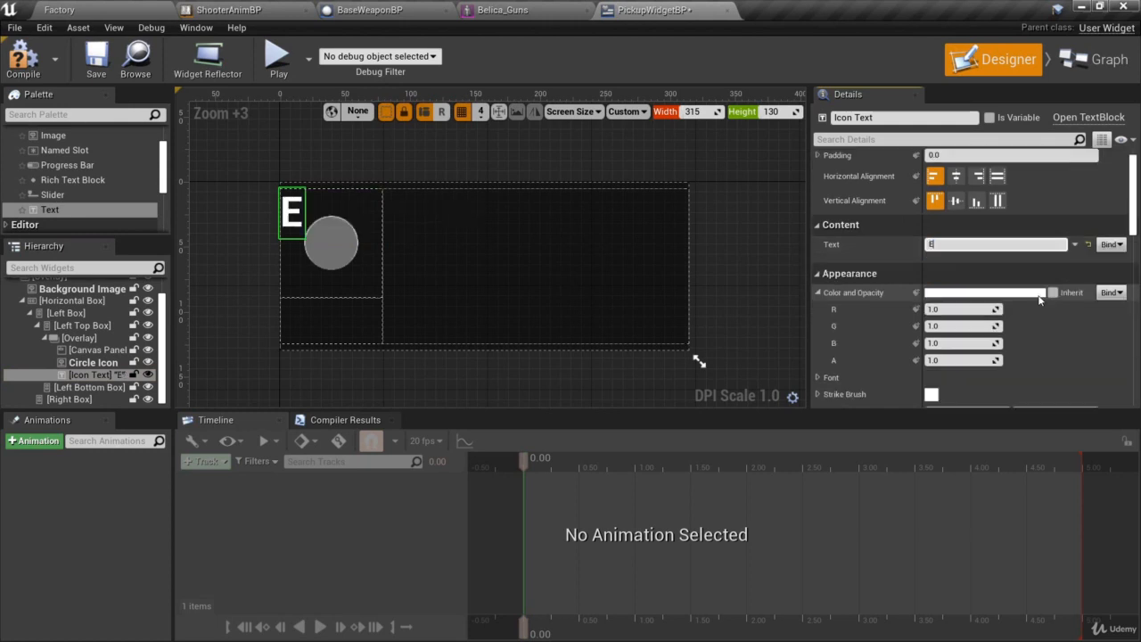
{"action": "left_click", "coordinate": [817, 306]}
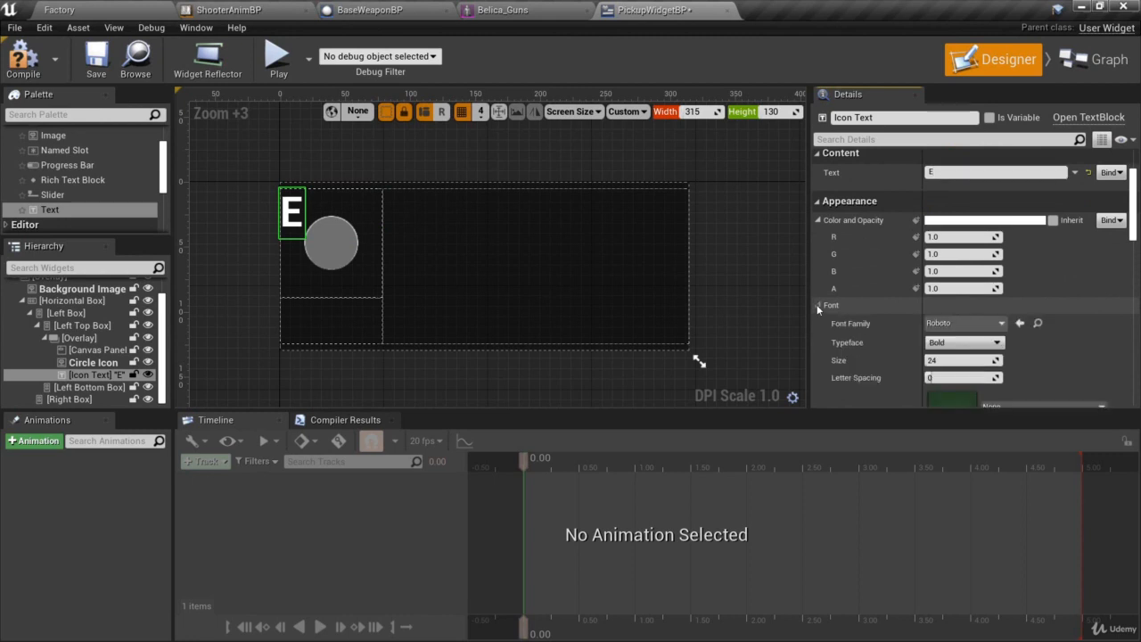
{"action": "scroll", "coordinate": [850, 305], "scroll_direction": "down", "scroll_amount": 2}
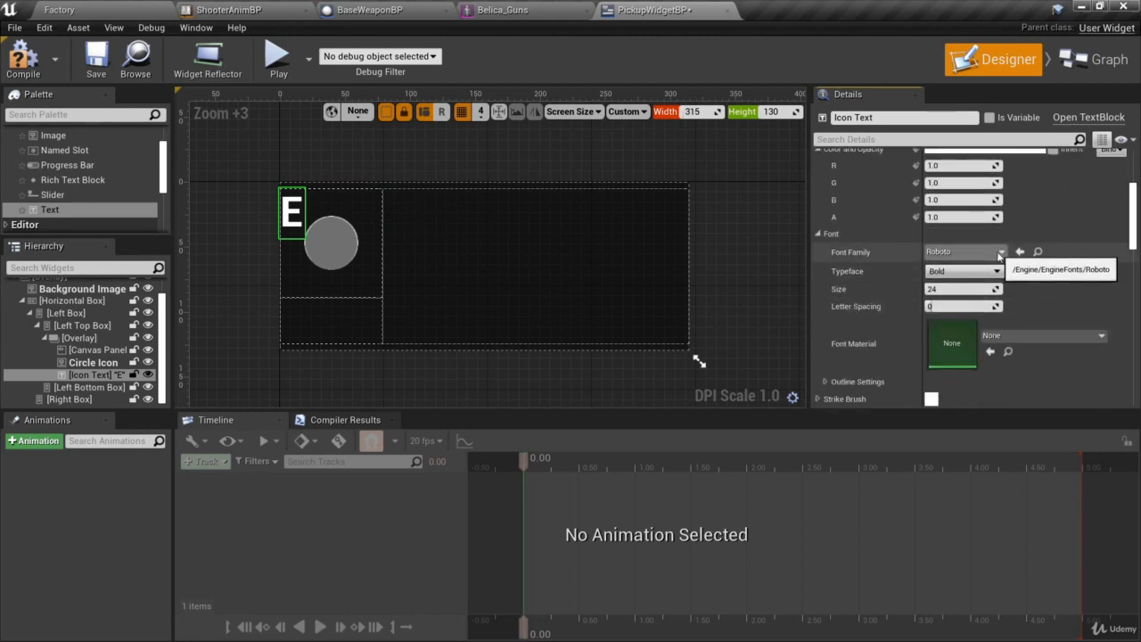
{"action": "left_click", "coordinate": [981, 251]}
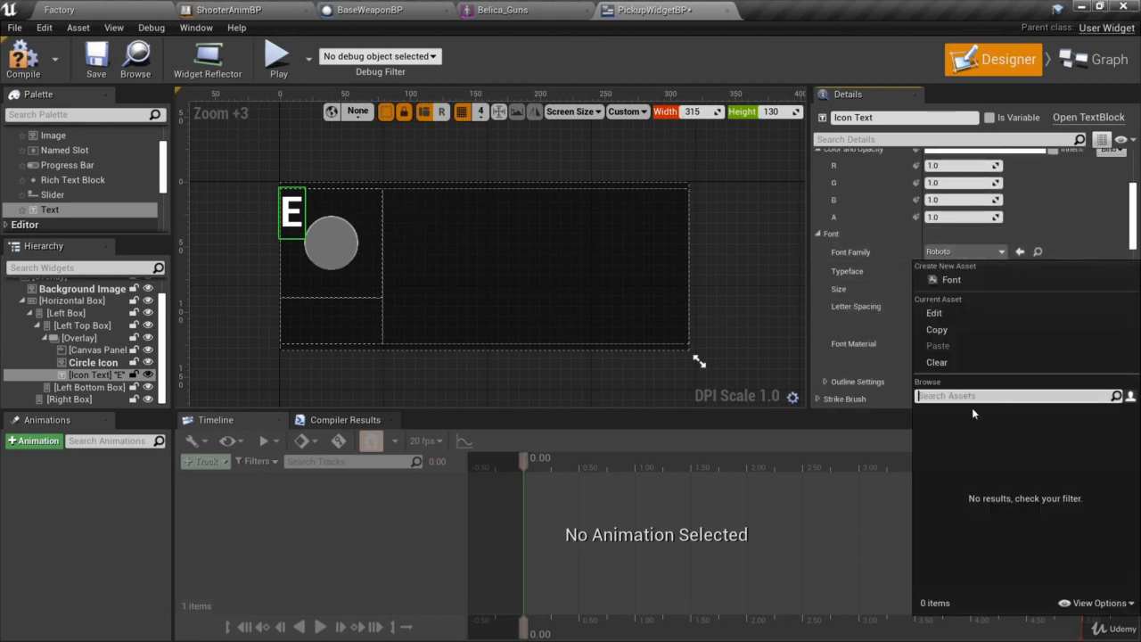
{"action": "left_click", "coordinate": [972, 255]}
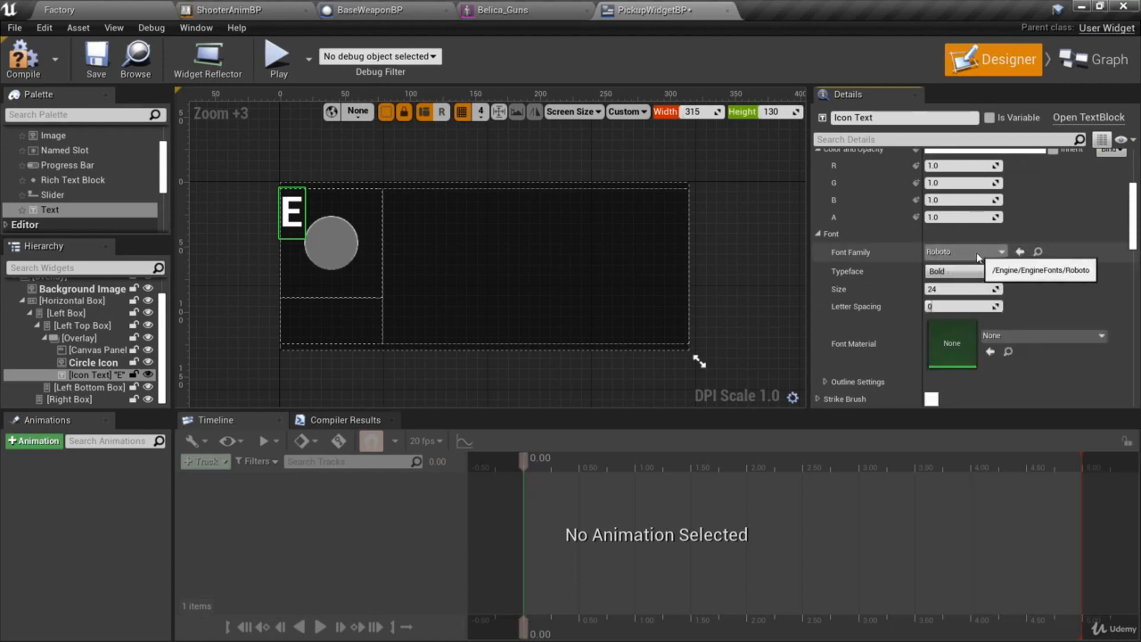
{"action": "left_click", "coordinate": [959, 271]}
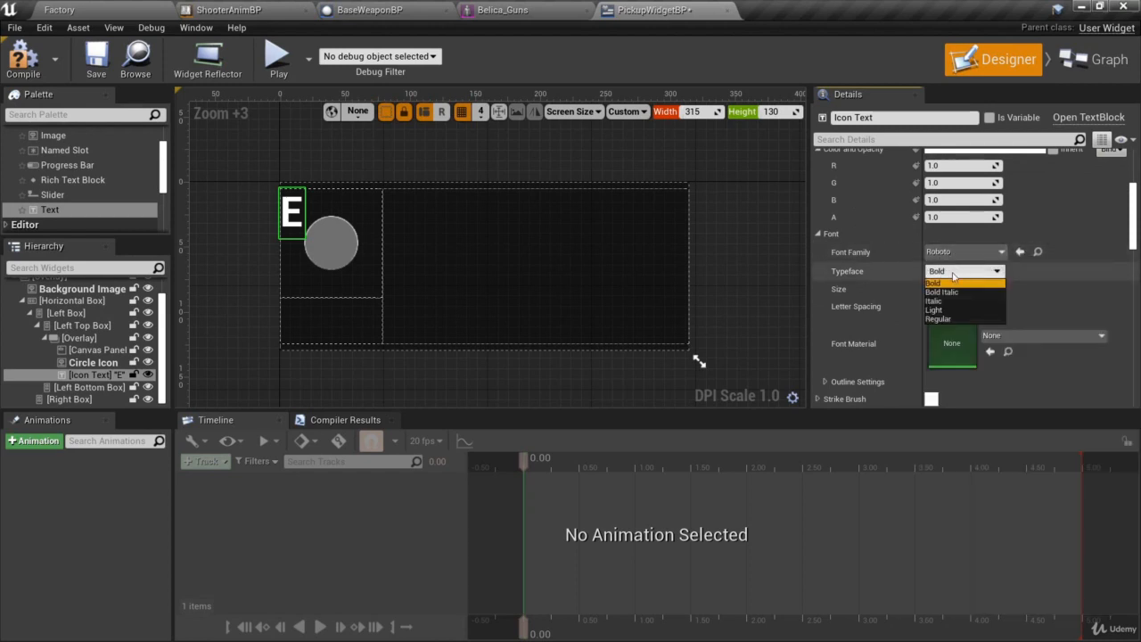
{"action": "left_click", "coordinate": [950, 310]}
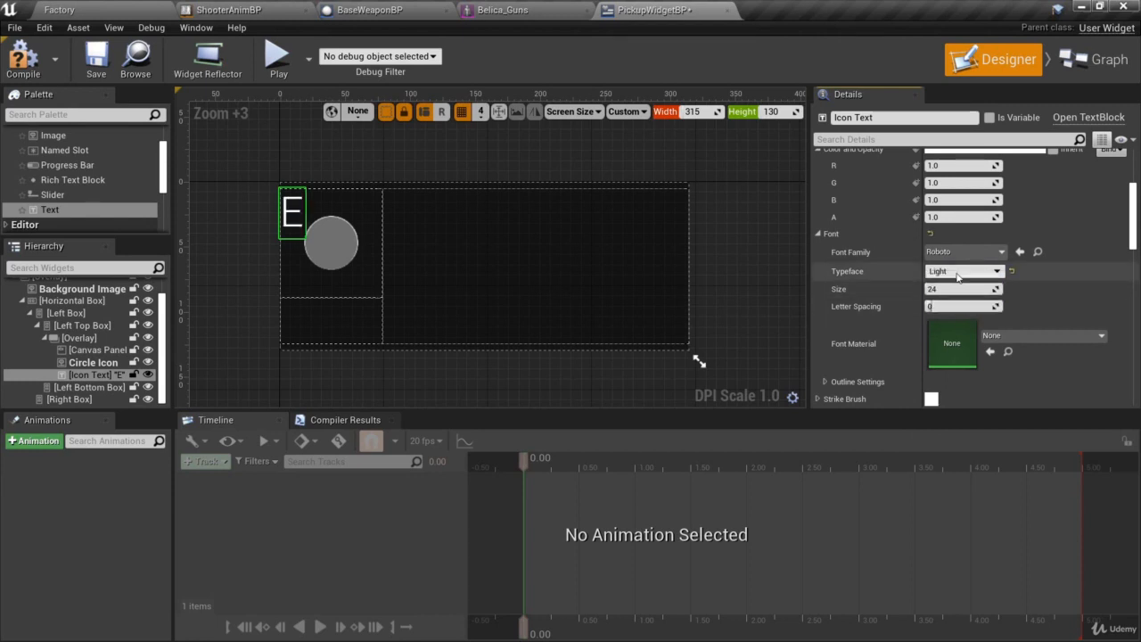
{"action": "left_click", "coordinate": [959, 272]}
{"action": "left_click", "coordinate": [950, 318]}
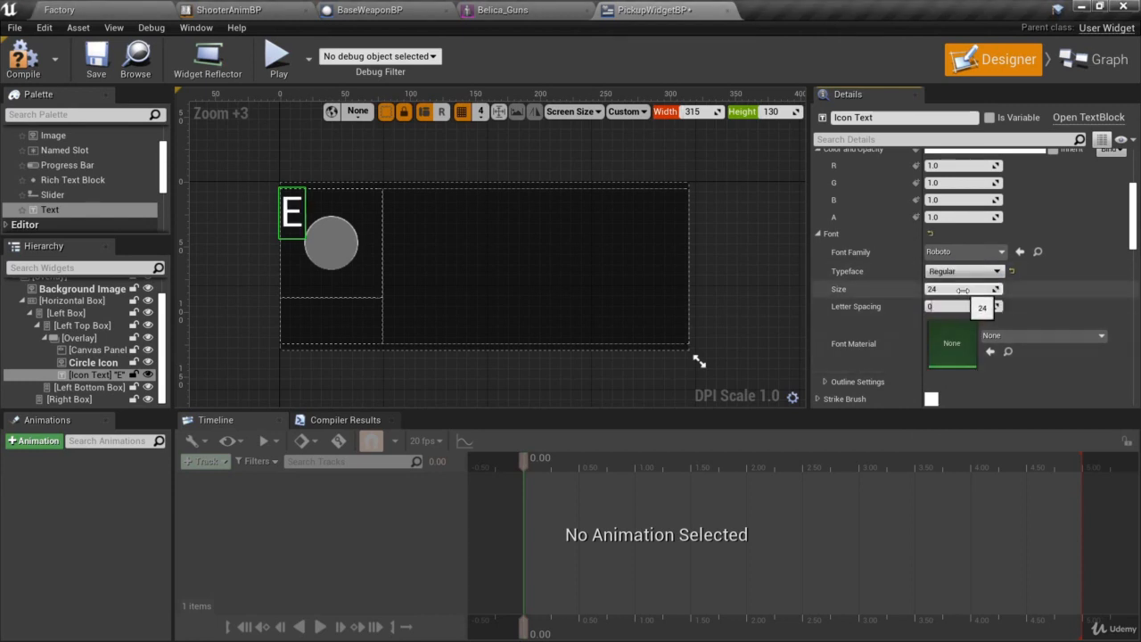
Set the font size of the Icon Text widget to 18.
{"action": "mouse_move", "coordinate": [963, 291]}
{"action": "left_mouse_down"}
{"action": "mouse_move", "coordinate": [978, 291]}
{"action": "mouse_move", "coordinate": [964, 291]}
{"action": "left_mouse_up"}
{"action": "left_click", "coordinate": [962, 290]}
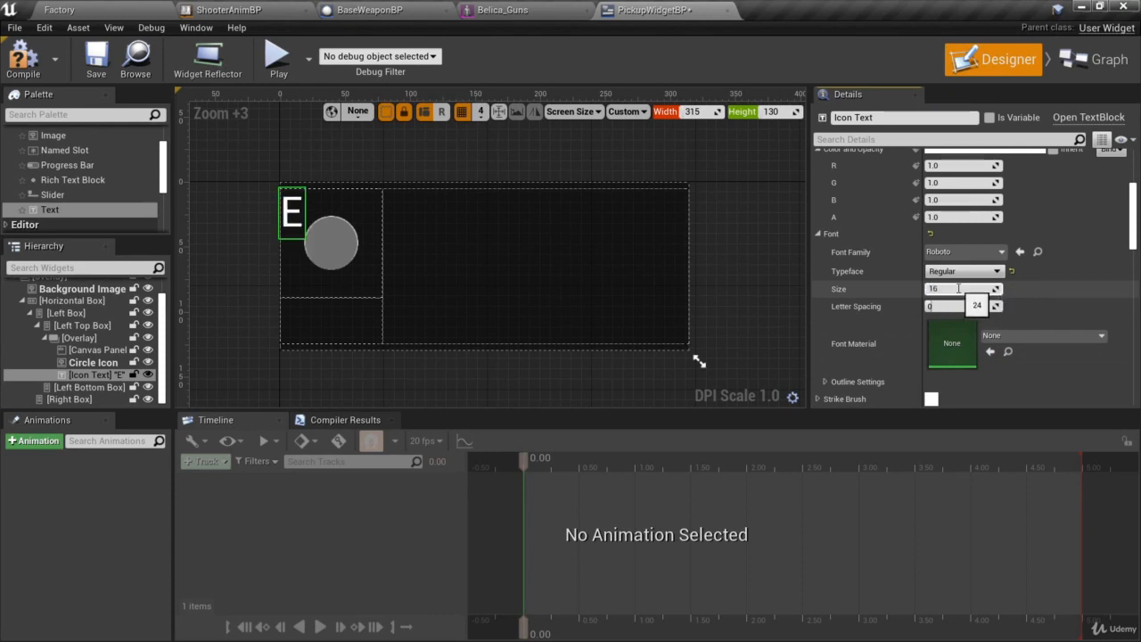
{"action": "type", "text": "18"}
{"action": "key", "text": "Return"}
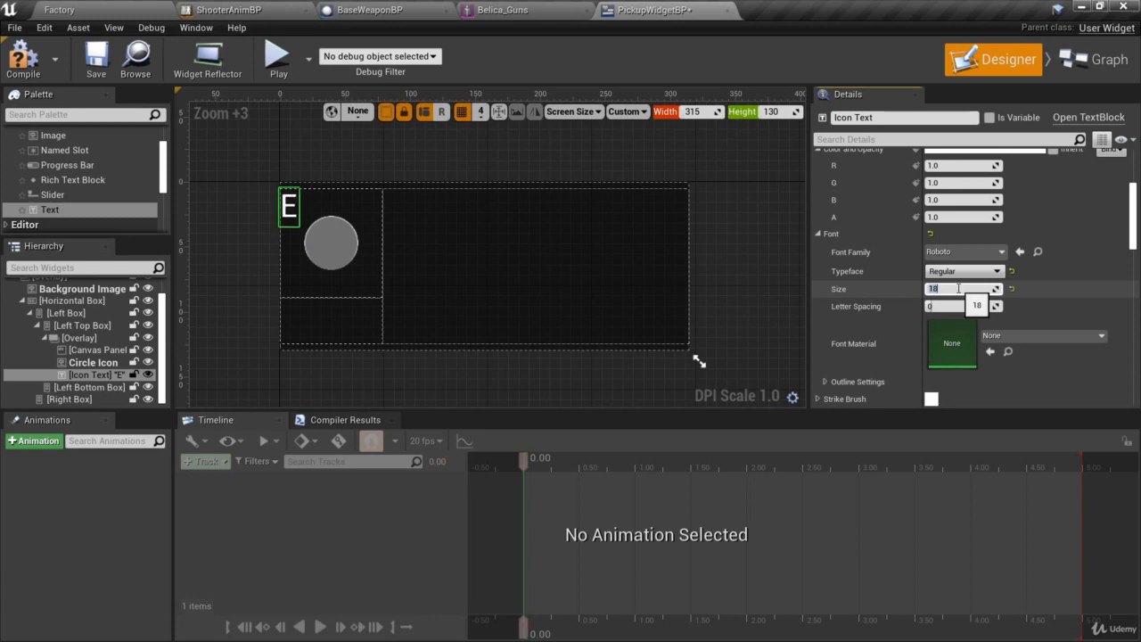
Center the Icon Text horizontally and vertically in its overlay slot.
{"action": "scroll", "coordinate": [1134, 233], "scroll_direction": "up", "scroll_amount": 5}
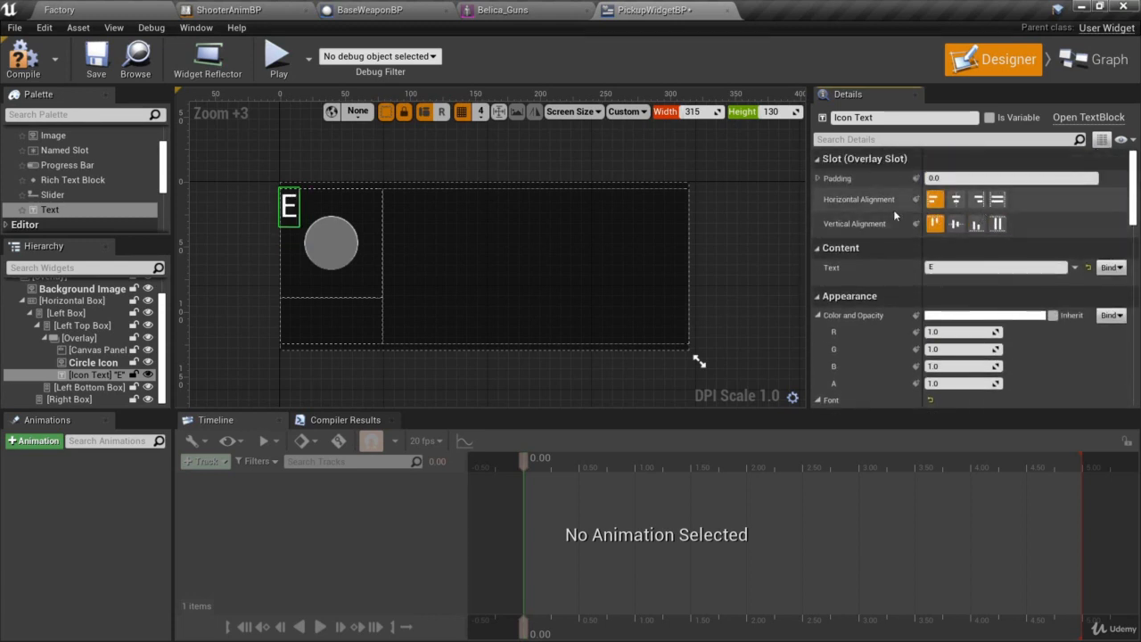
{"action": "left_click", "coordinate": [956, 199]}
{"action": "left_click", "coordinate": [956, 224]}
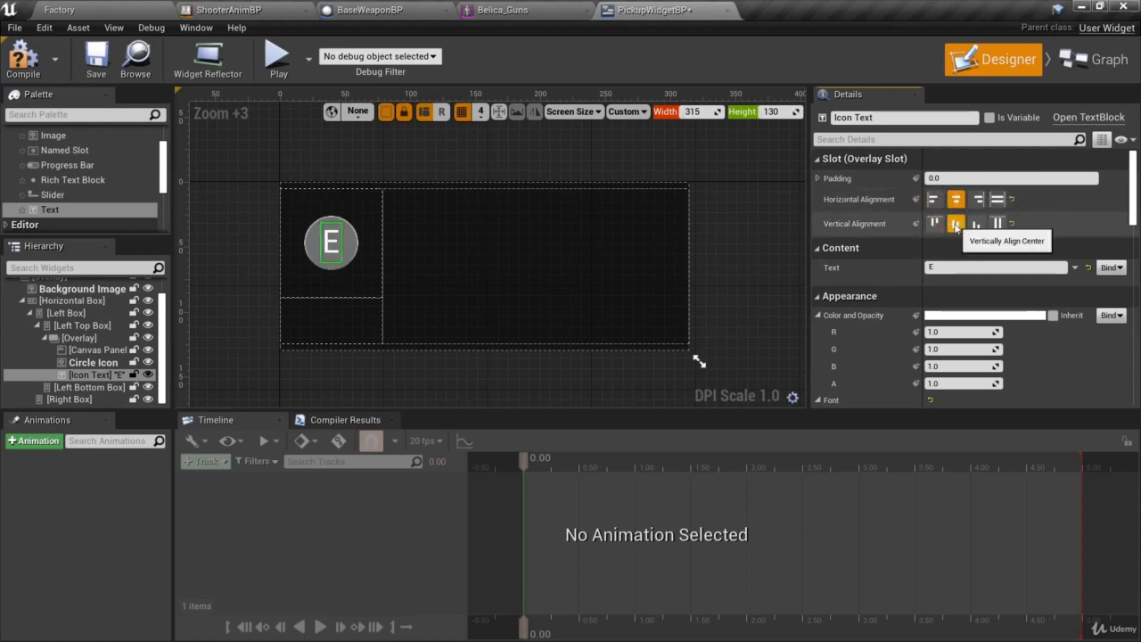
{"action": "left_click", "coordinate": [248, 272]}
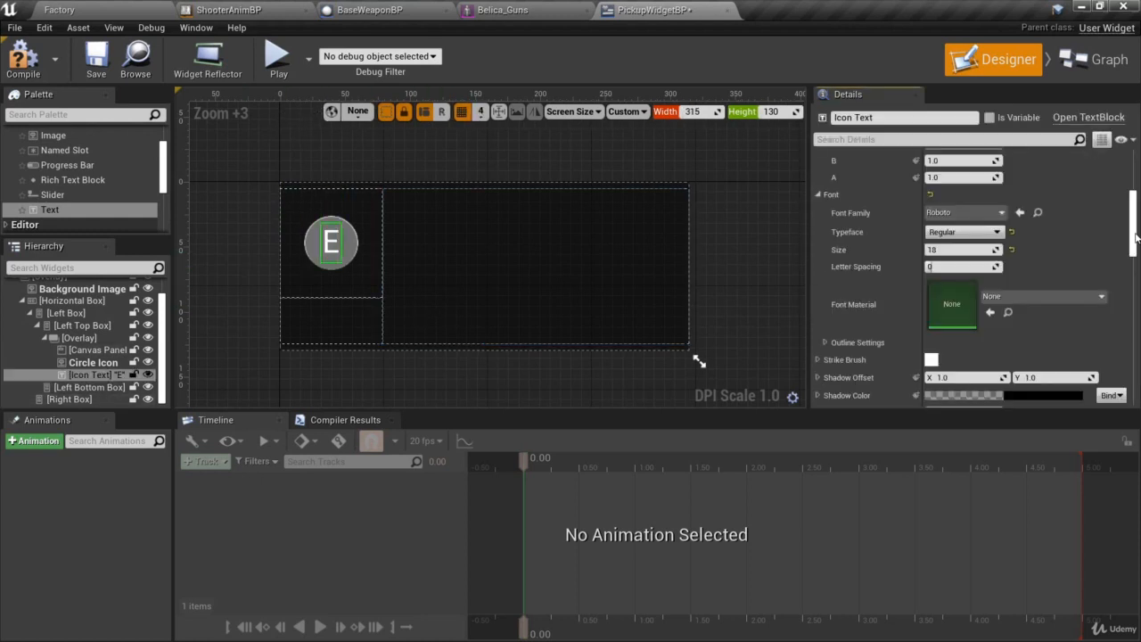
Set the outline size of the Icon Text font to 1 and deselect the widget.
{"action": "left_click_drag", "start_coordinate": [1135, 241], "coordinate": [1135, 184]}
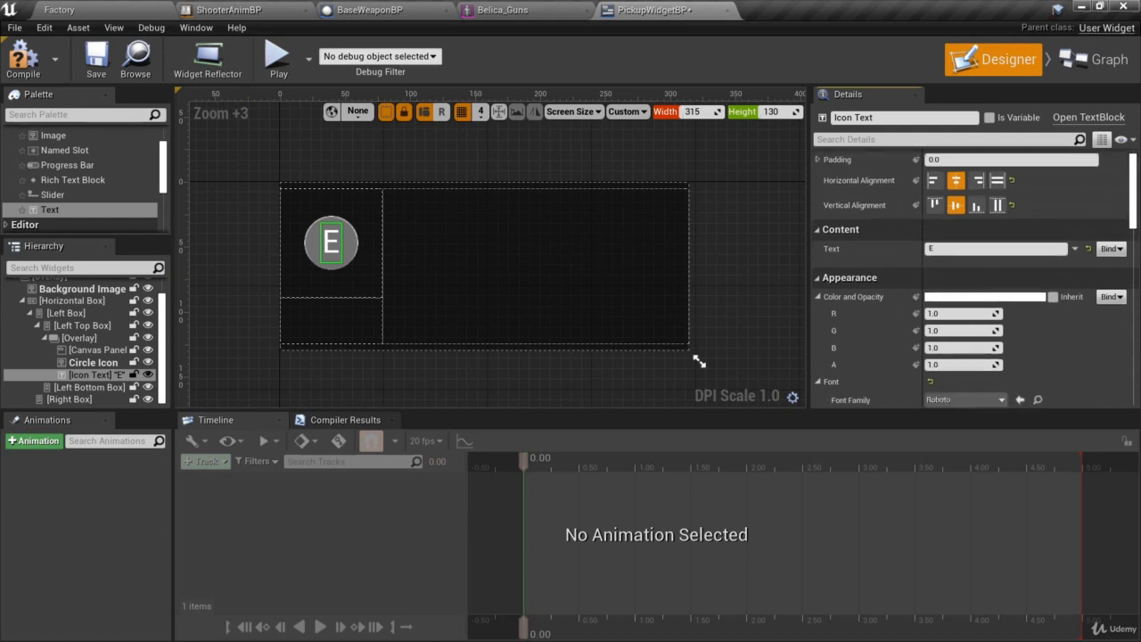
{"action": "scroll", "coordinate": [972, 276], "scroll_direction": "down", "scroll_amount": 5}
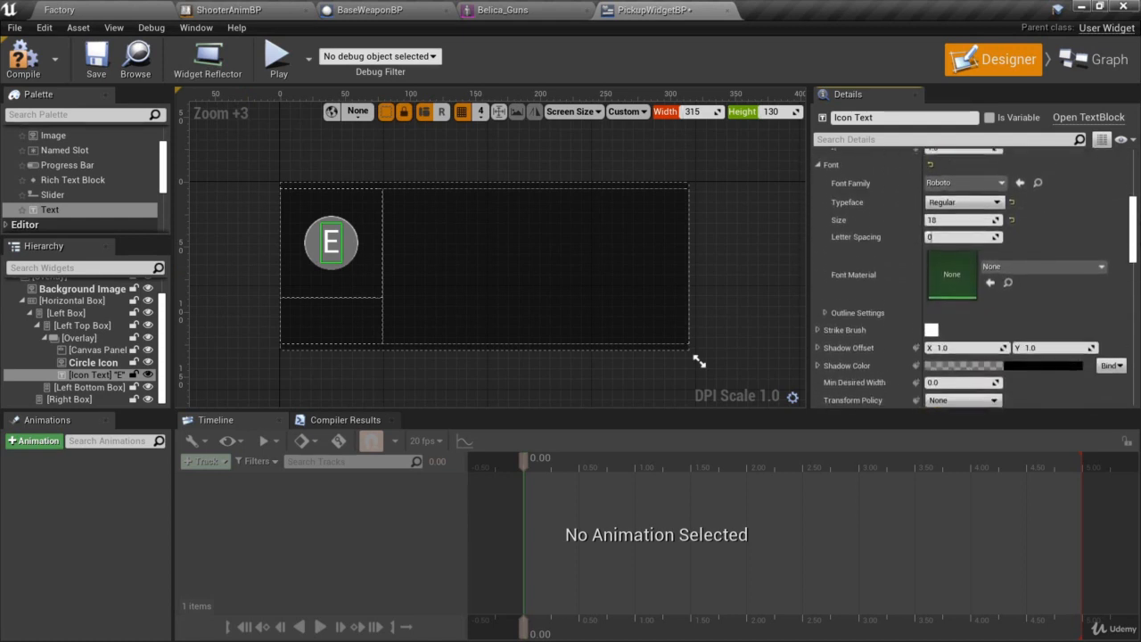
{"action": "scroll", "coordinate": [830, 267], "scroll_direction": "up", "scroll_amount": 1}
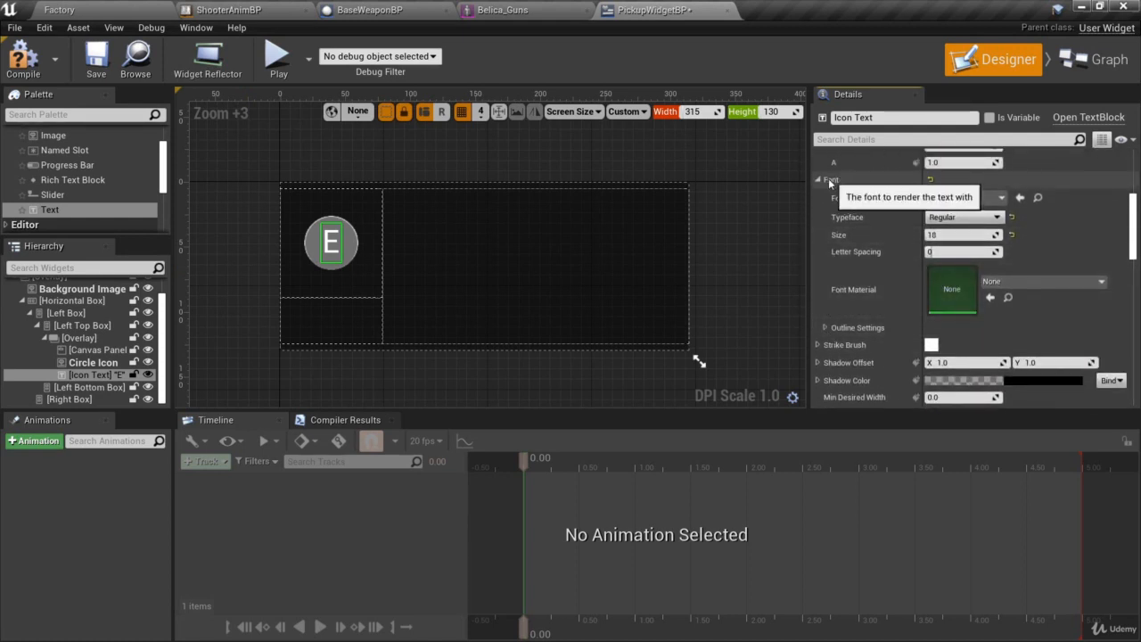
{"action": "left_click", "coordinate": [825, 327]}
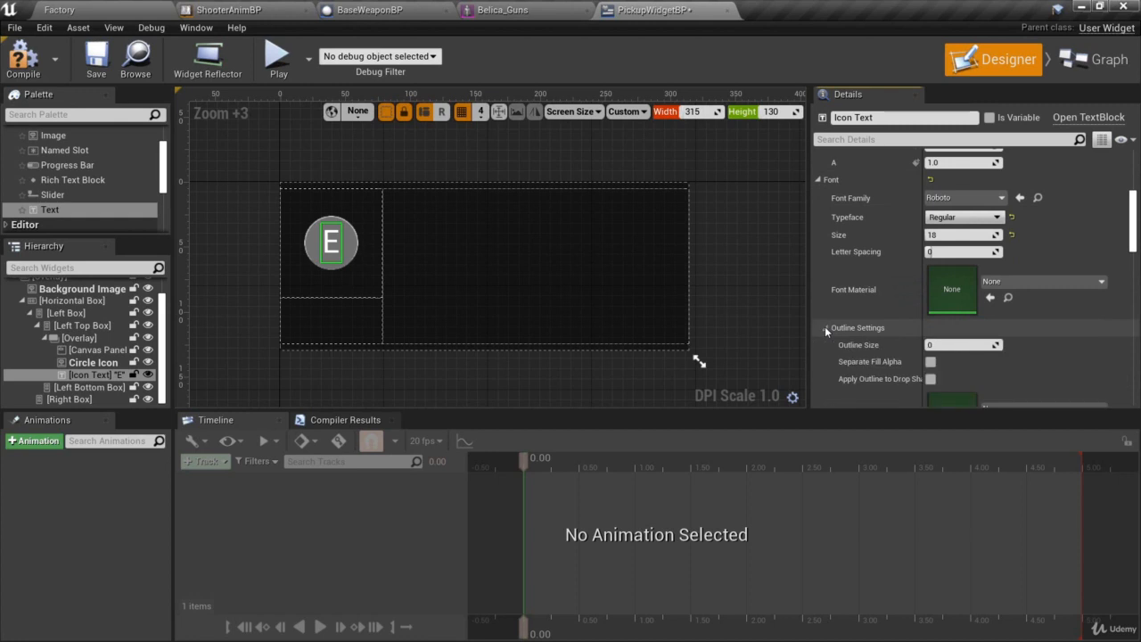
{"action": "left_click", "coordinate": [945, 346]}
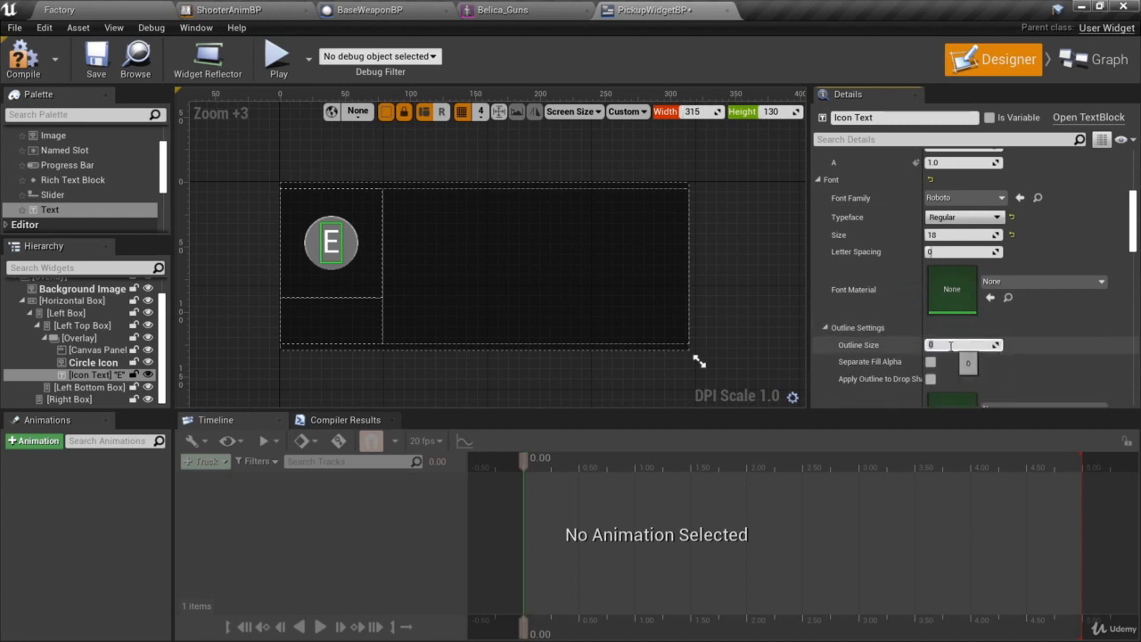
{"action": "type", "text": "1"}
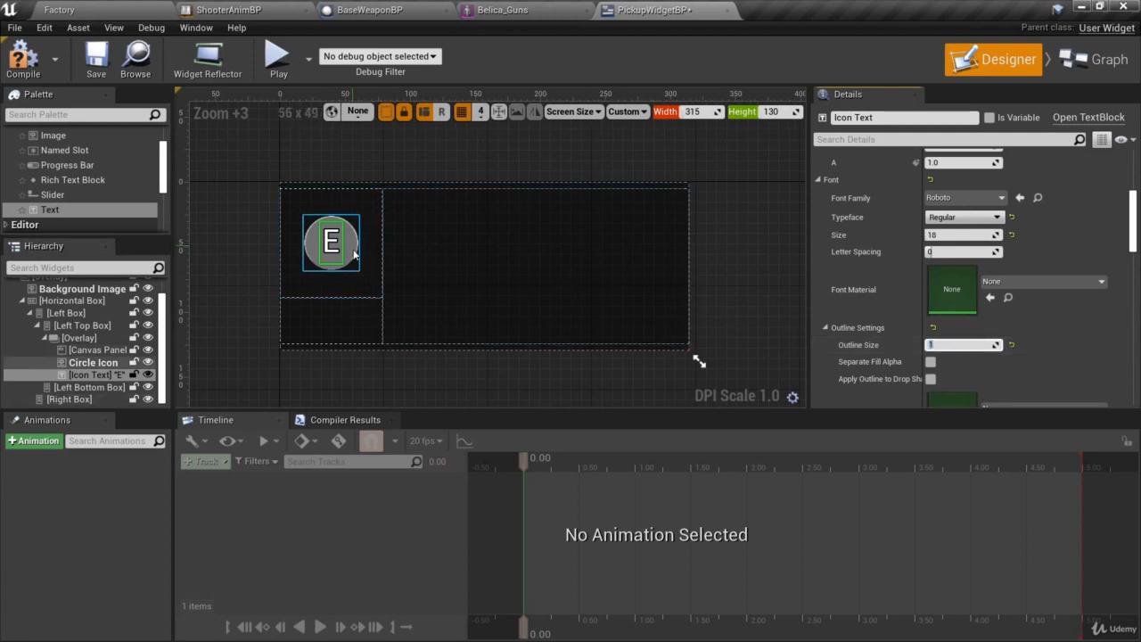
{"action": "scroll", "coordinate": [1013, 266], "scroll_direction": "down", "scroll_amount": 2}
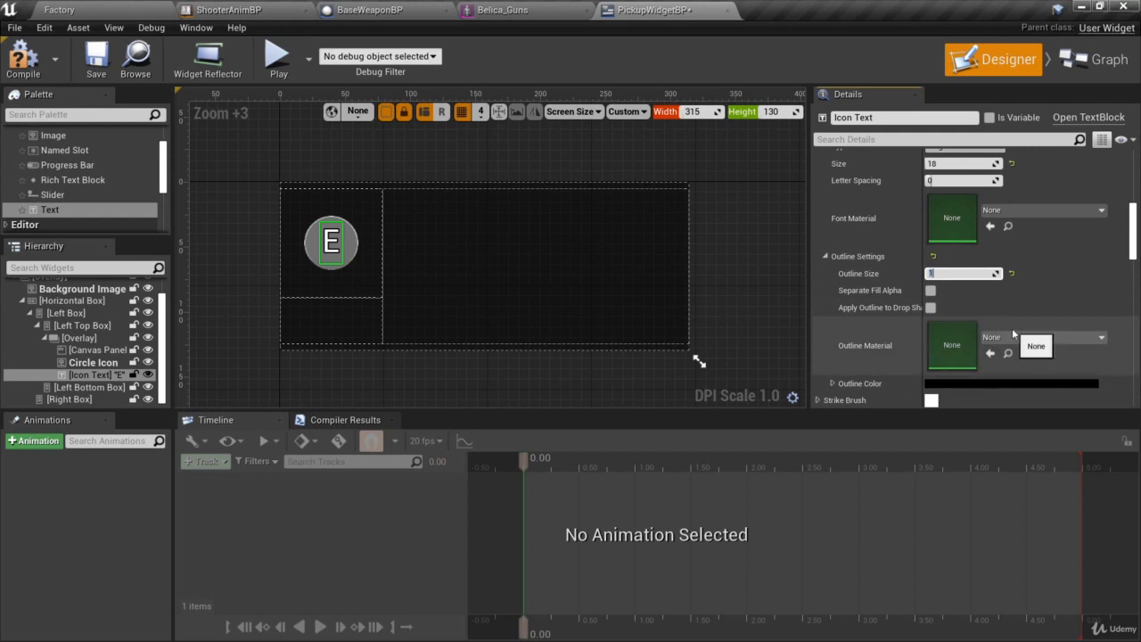
{"action": "scroll", "coordinate": [832, 381], "scroll_direction": "down", "scroll_amount": 2}
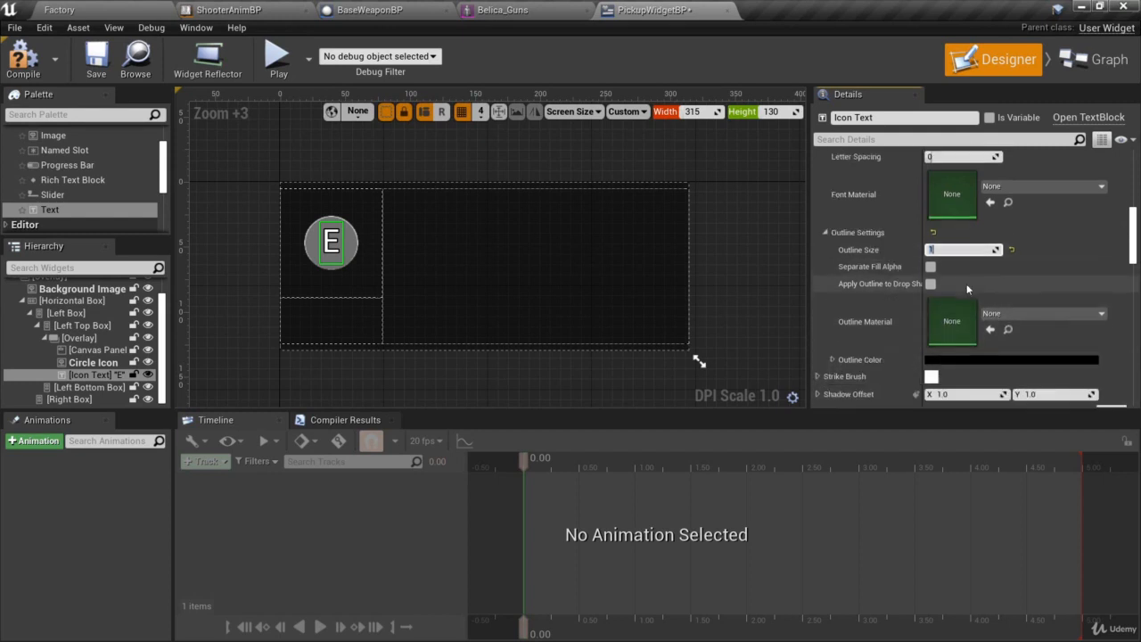
{"action": "scroll", "coordinate": [967, 294], "scroll_direction": "up", "scroll_amount": 2}
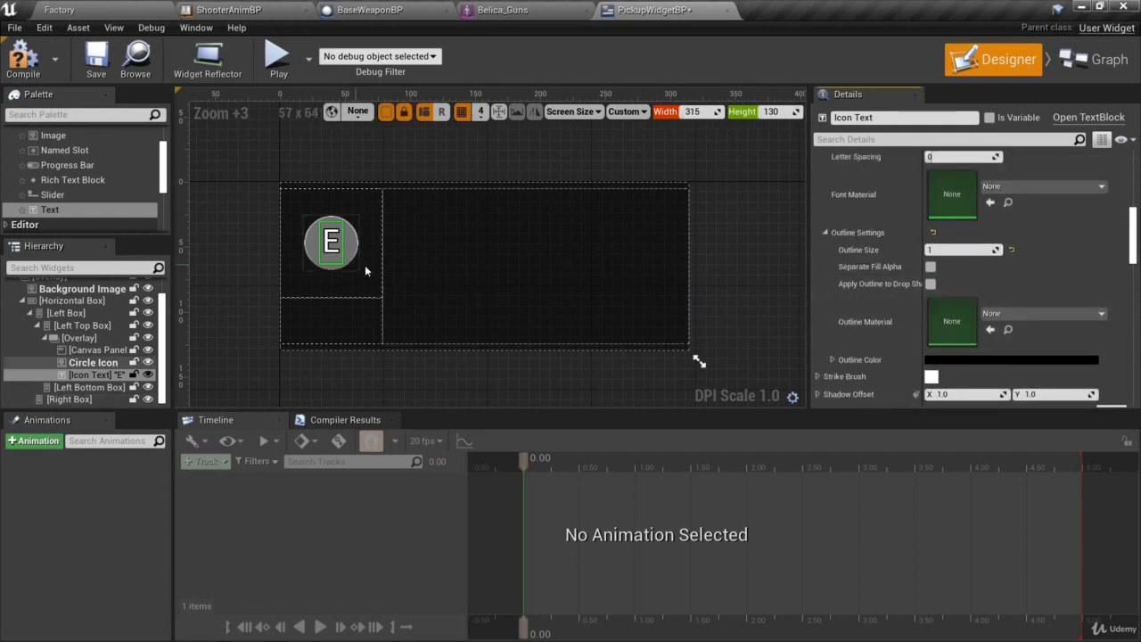
{"action": "left_click", "coordinate": [256, 253]}
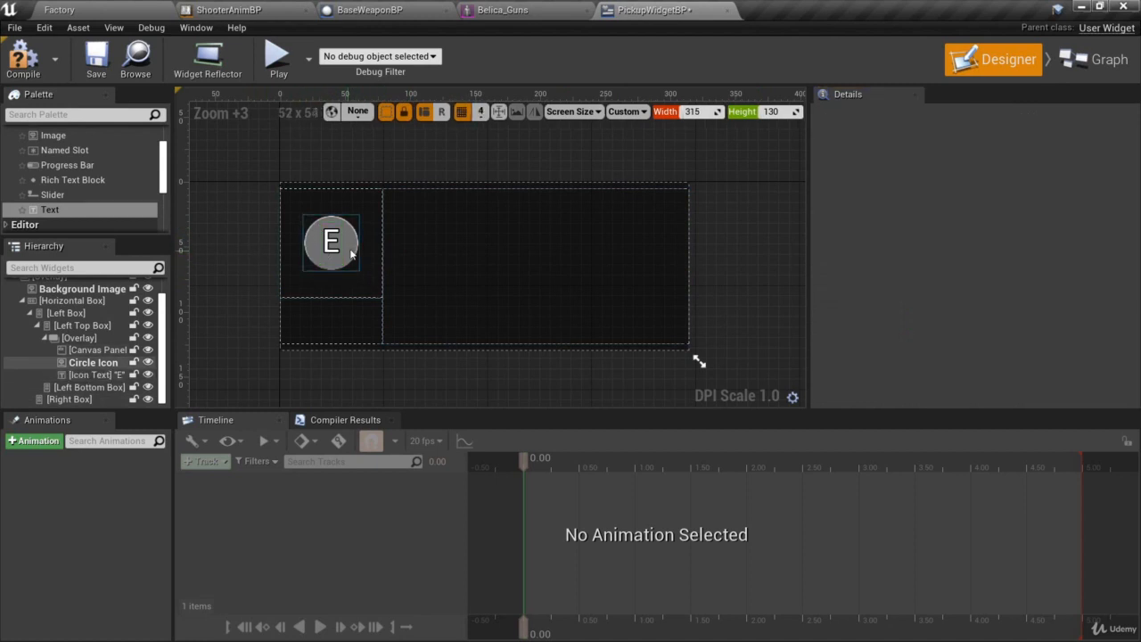
Add a Text widget inside the Left Bottom Box and rename it Icon Label Text.
{"action": "left_click", "coordinate": [336, 322]}
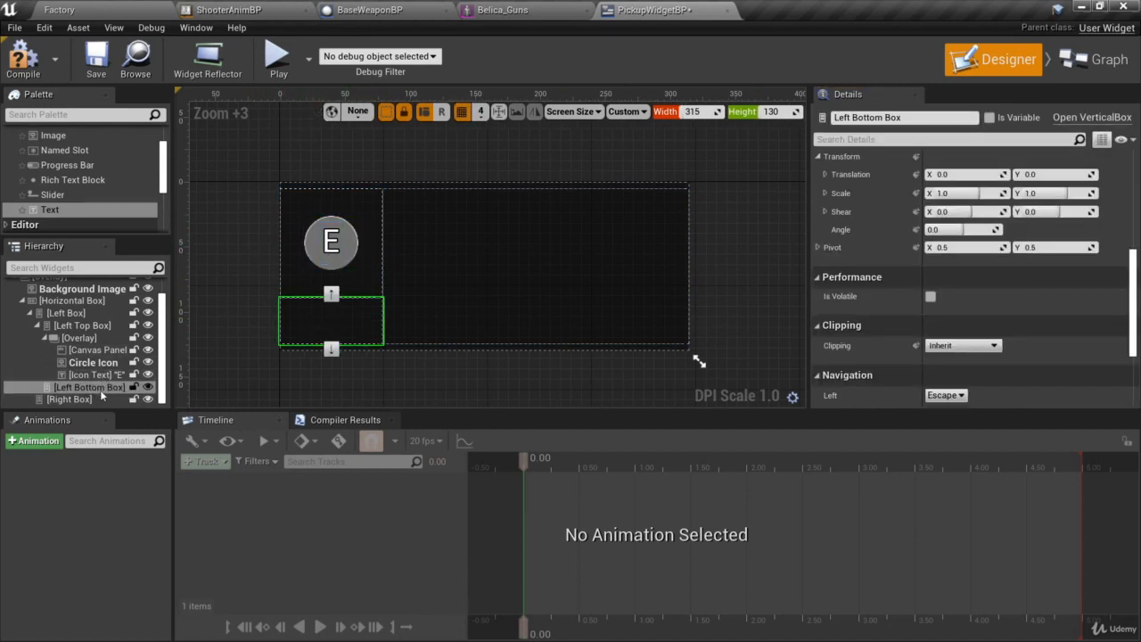
{"action": "left_click", "coordinate": [56, 212]}
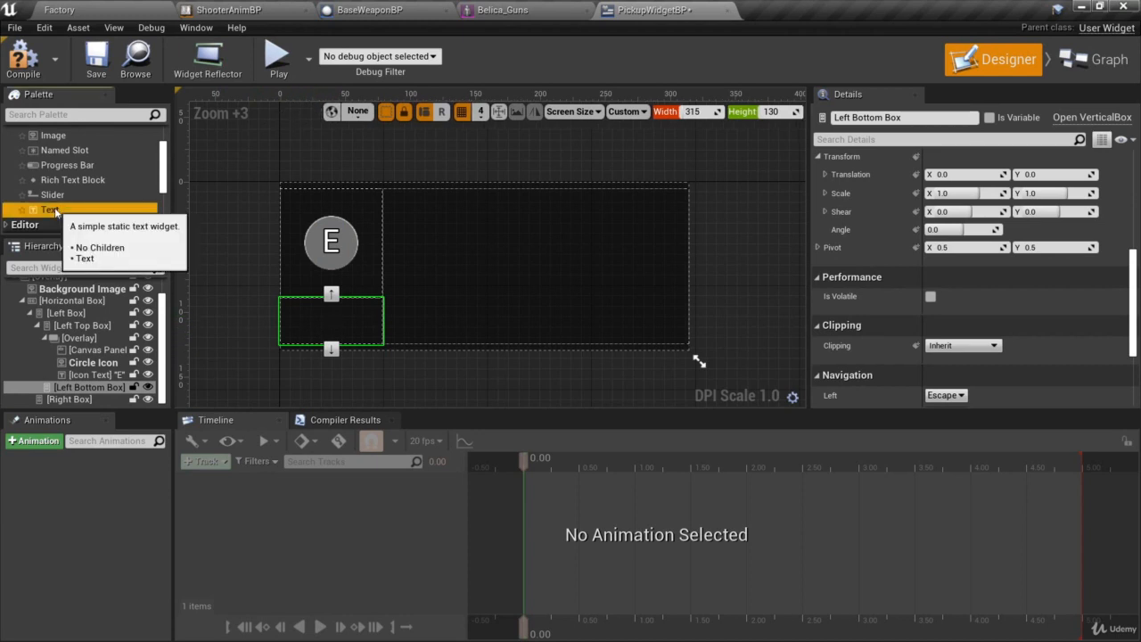
{"action": "left_click_drag", "start_coordinate": [57, 212], "coordinate": [98, 389]}
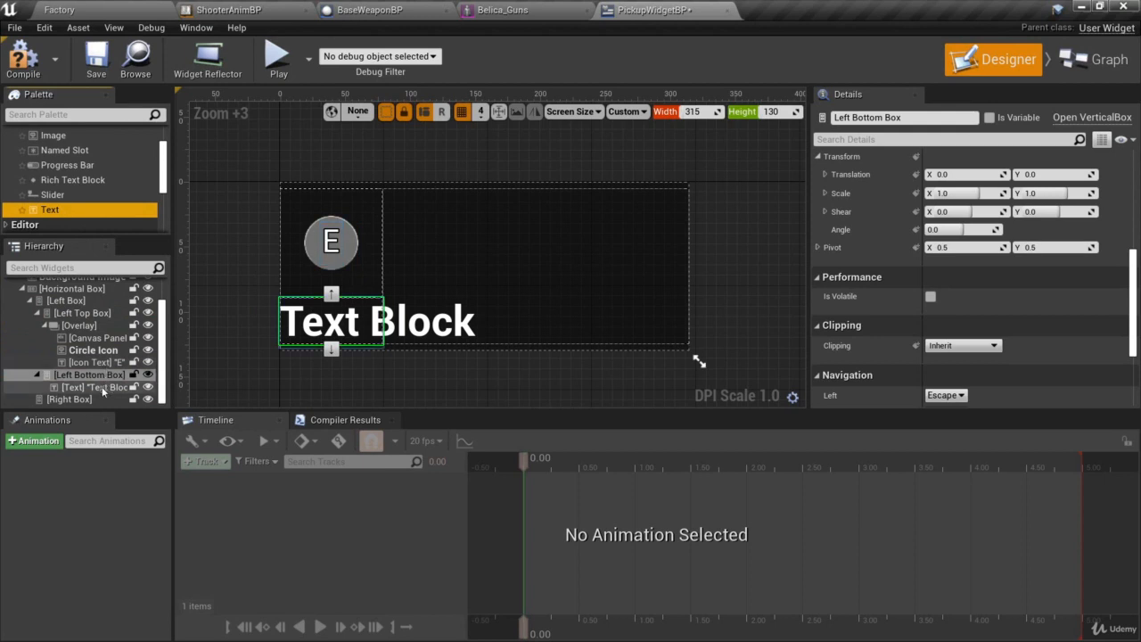
{"action": "left_click", "coordinate": [98, 389]}
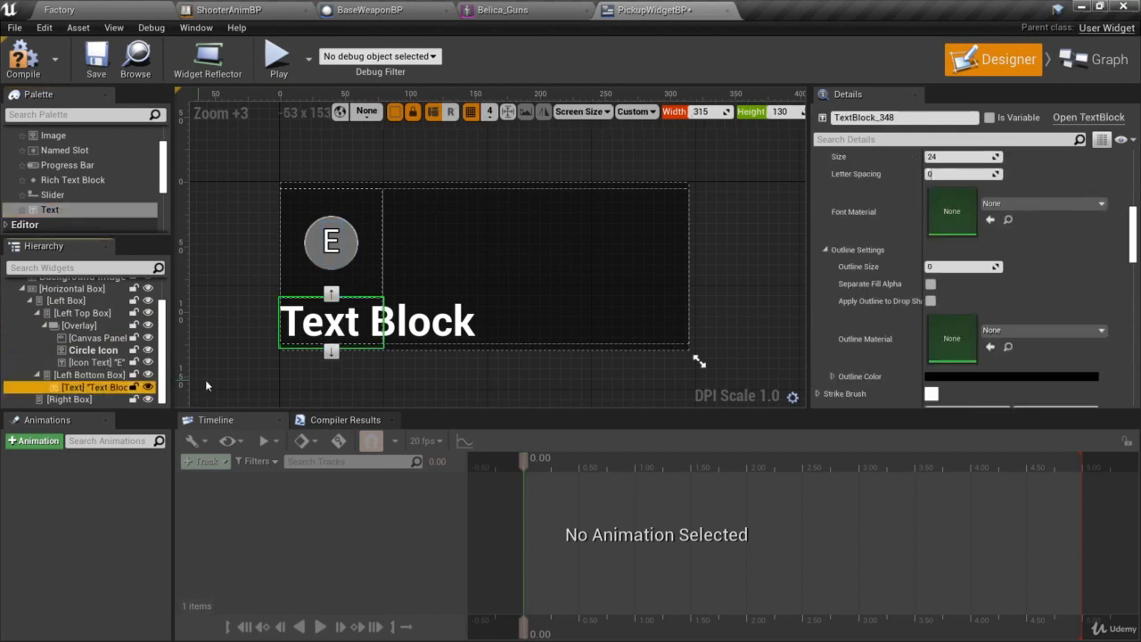
{"action": "key", "text": "F2"}
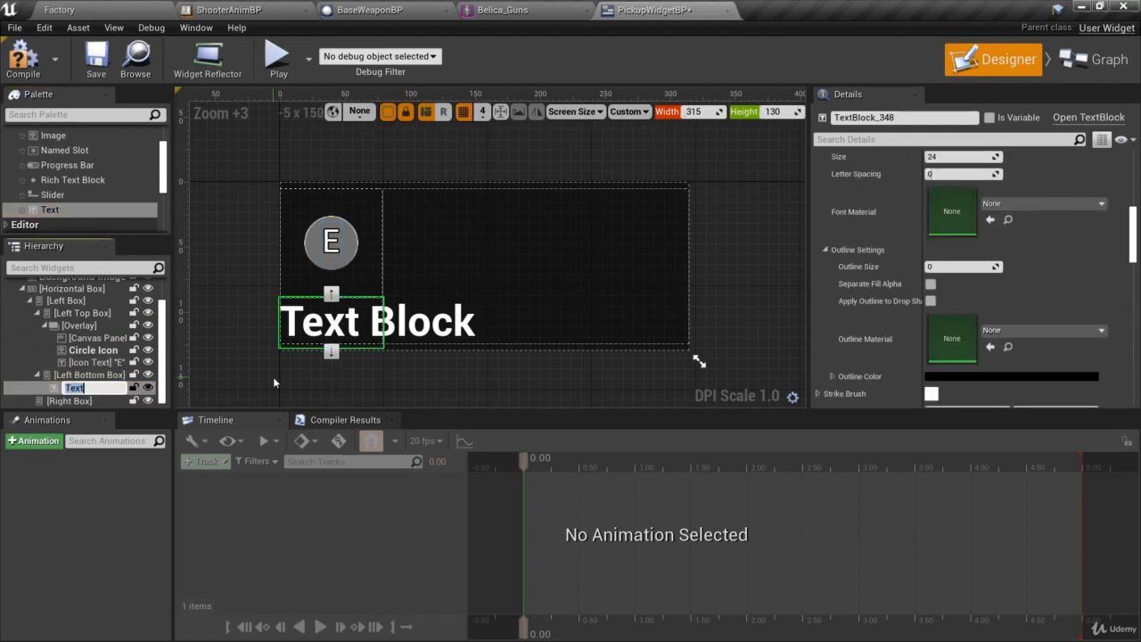
{"action": "type", "text": "Icon Label Text"}
{"action": "key", "text": "Return"}
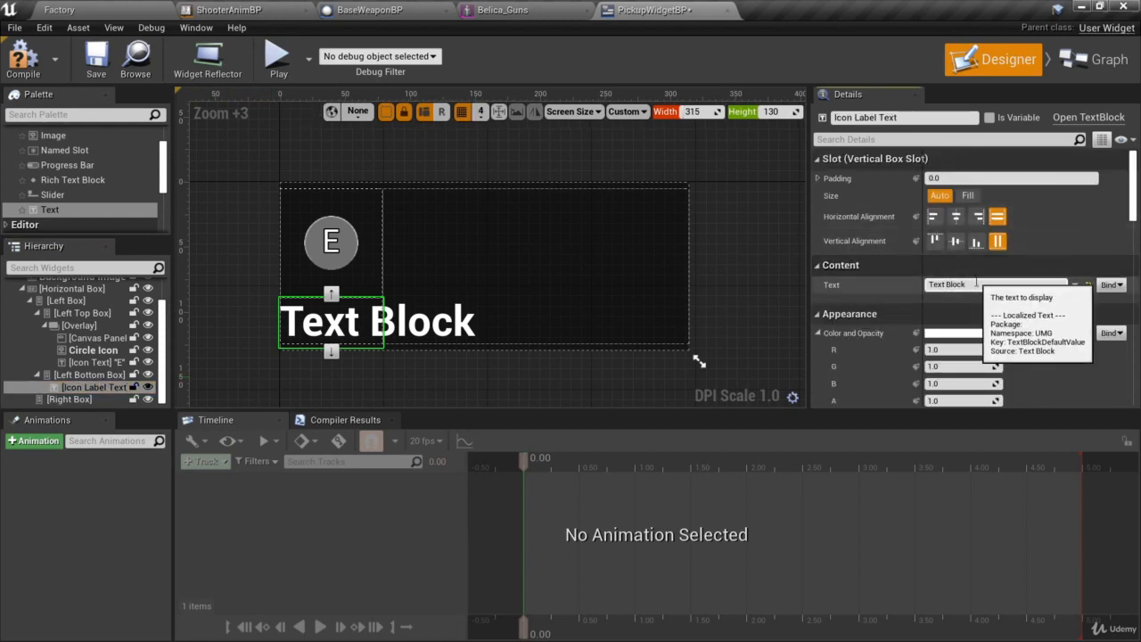
Set the Icon Label Text's displayed text to "Pick Up" and center its slot alignment horizontally and vertically.
{"action": "left_click", "coordinate": [977, 284]}
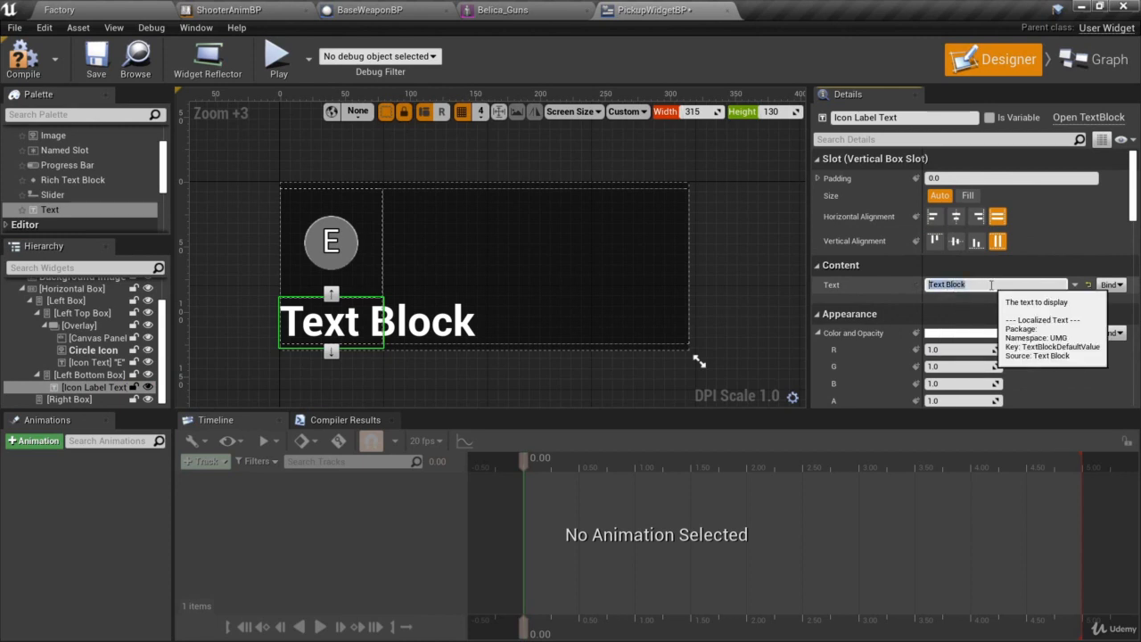
{"action": "type", "text": "Pick Up"}
{"action": "key", "text": "Return"}
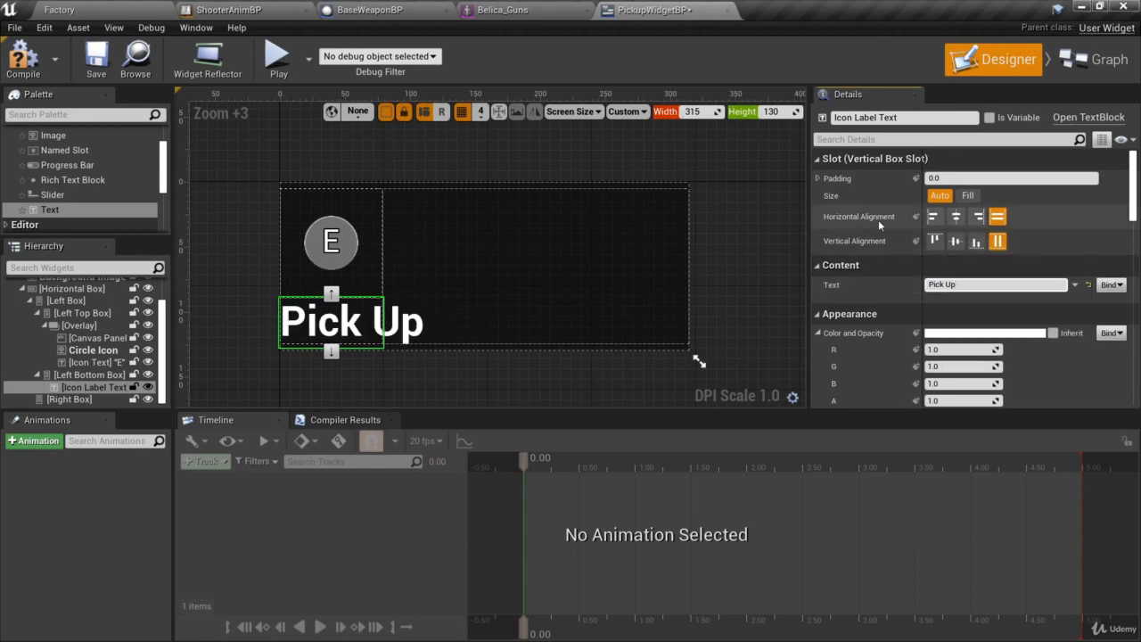
{"action": "left_click", "coordinate": [956, 215]}
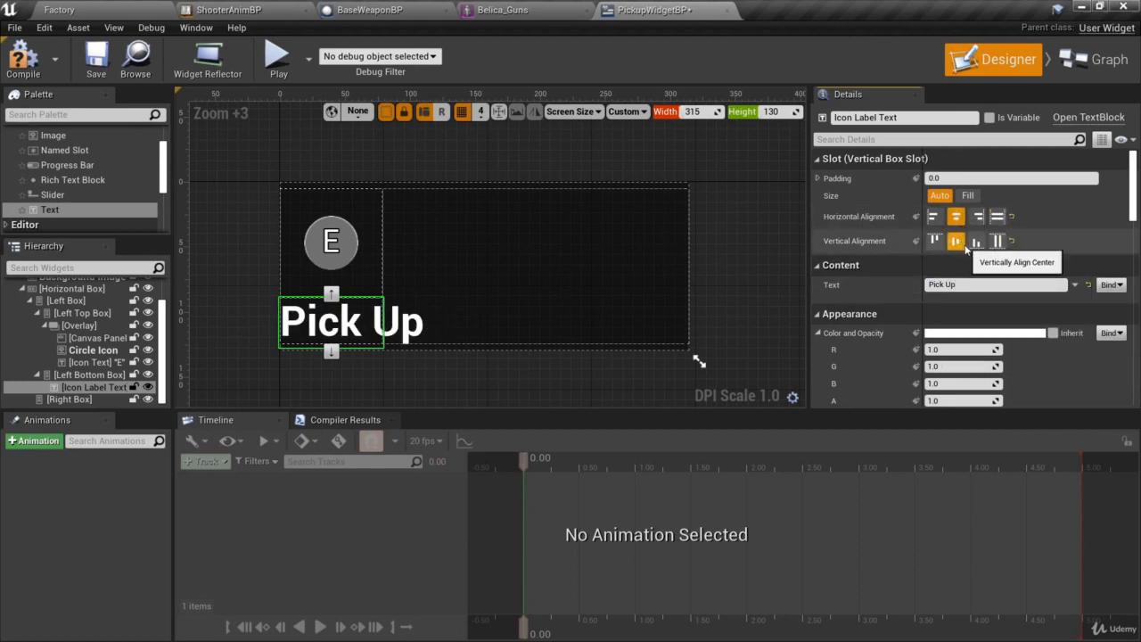
{"action": "left_click", "coordinate": [956, 241]}
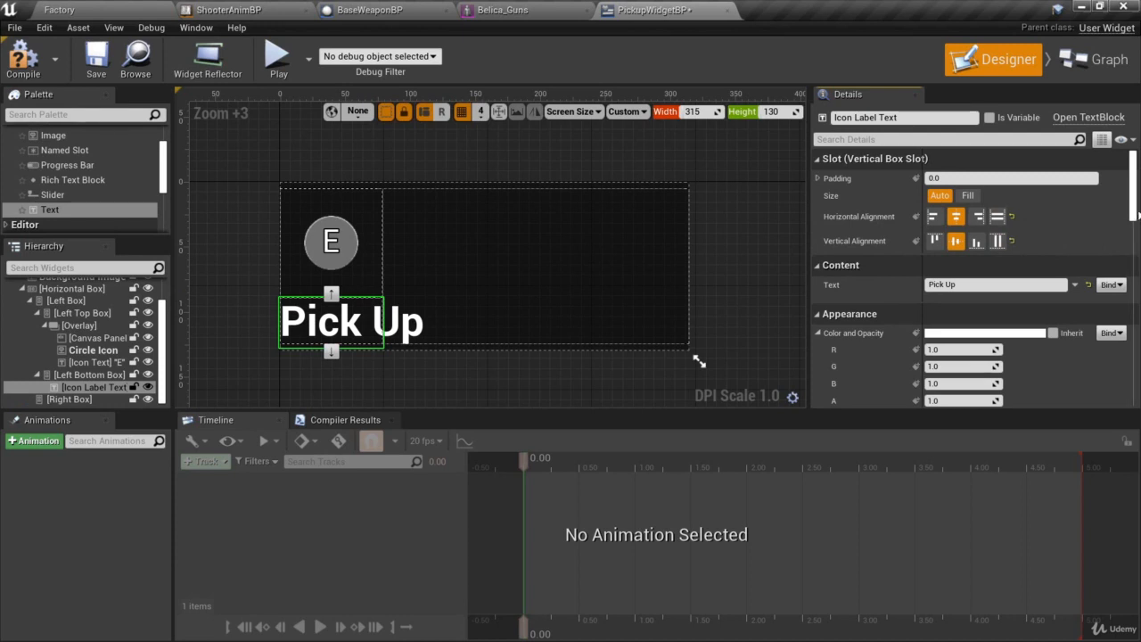
Set the typeface of the Icon Label Text font to Regular.
{"action": "scroll", "coordinate": [892, 267], "scroll_direction": "down", "scroll_amount": 5}
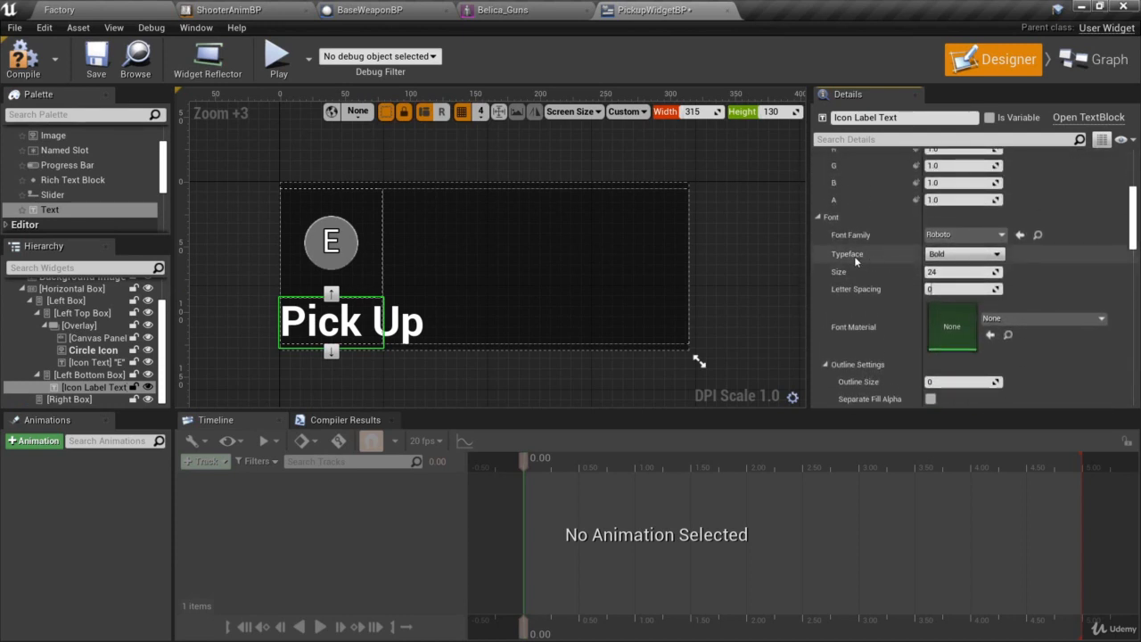
{"action": "left_click", "coordinate": [963, 254]}
{"action": "left_click", "coordinate": [947, 306]}
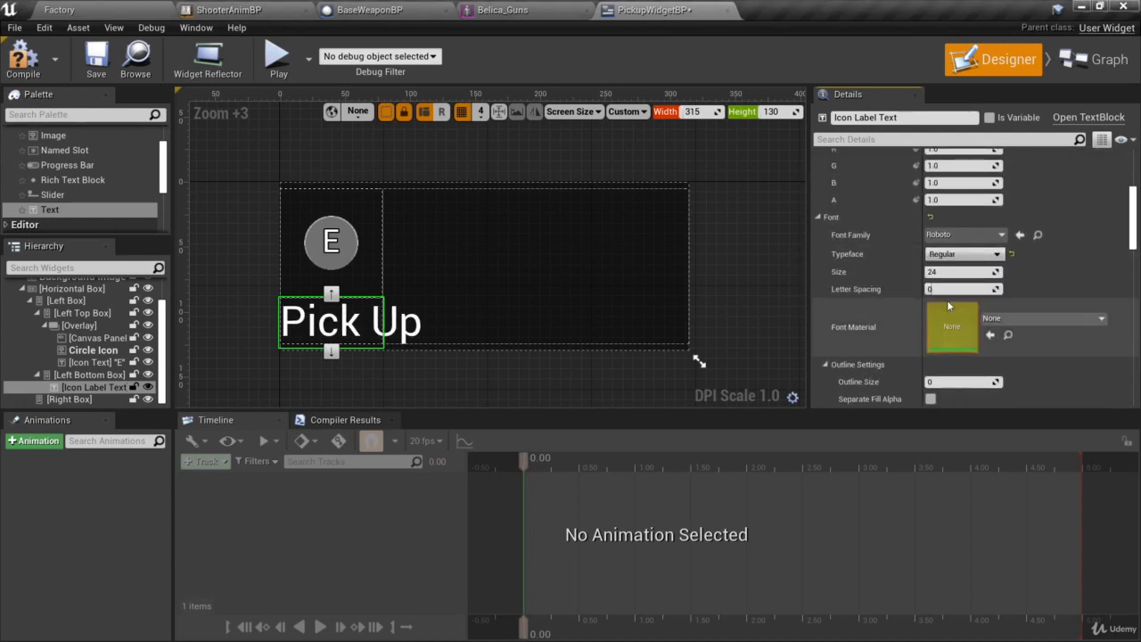
Set the Icon Label Text's font size to 12 and its outline size to 1.
{"action": "left_click", "coordinate": [960, 271]}
{"action": "type", "text": "18"}
{"action": "key", "text": "Return"}
{"action": "type", "text": "12"}
{"action": "key", "text": "Return"}
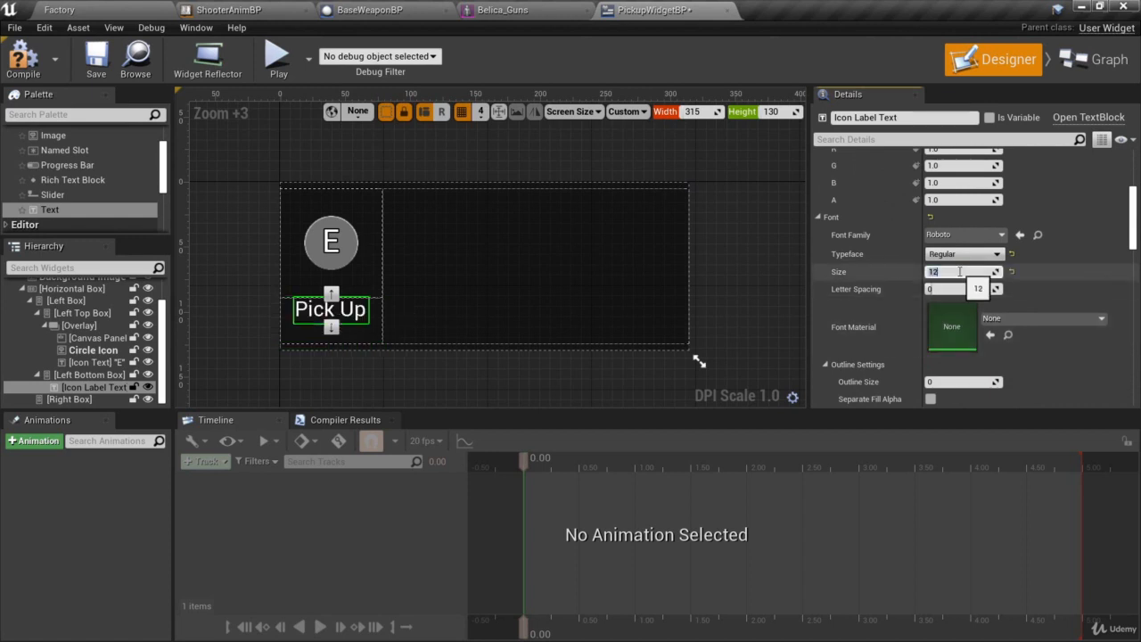
{"action": "scroll", "coordinate": [960, 272], "scroll_direction": "down", "scroll_amount": 1}
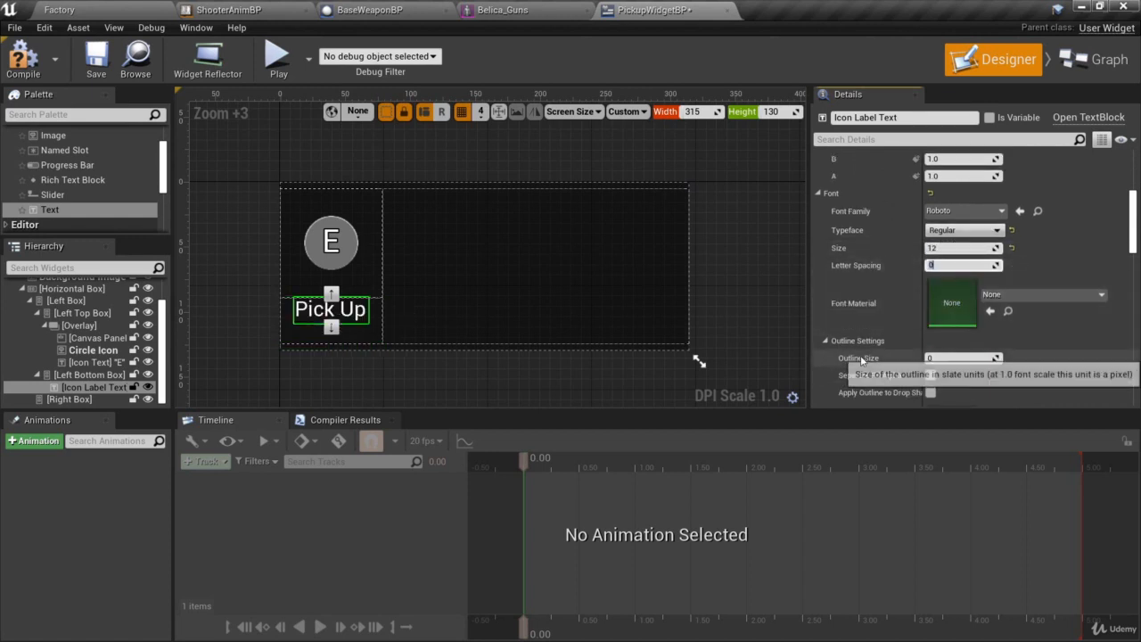
{"action": "type", "text": "1"}
{"action": "key", "text": "Return"}
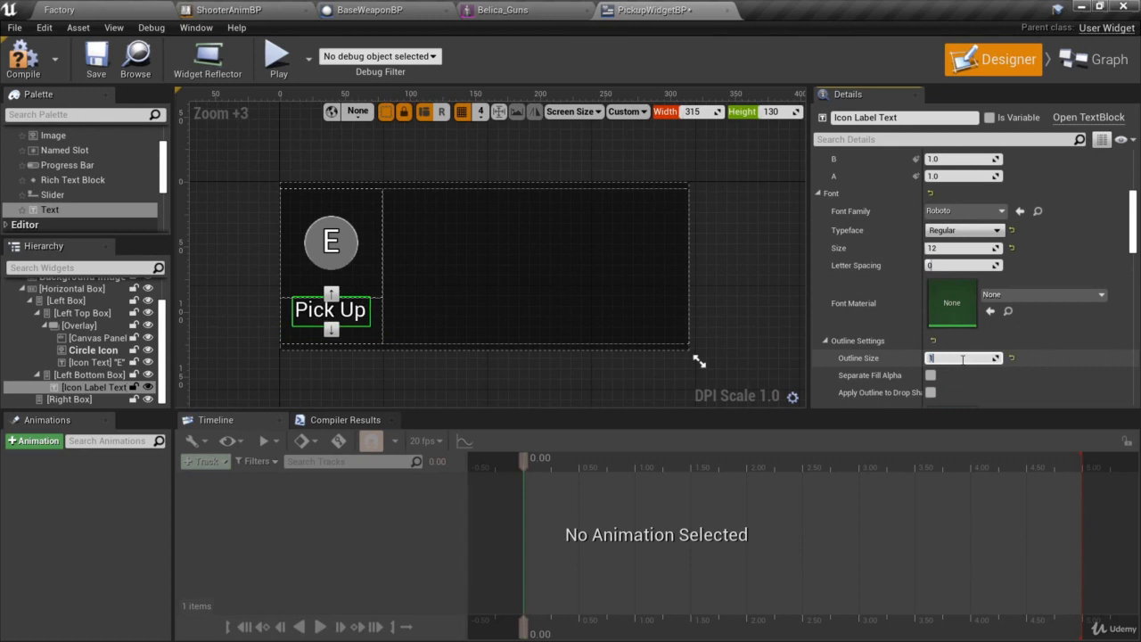
Set the Icon Label Text's size within its vertical box slot to Fill.
{"action": "scroll", "coordinate": [962, 360], "scroll_direction": "down", "scroll_amount": 5}
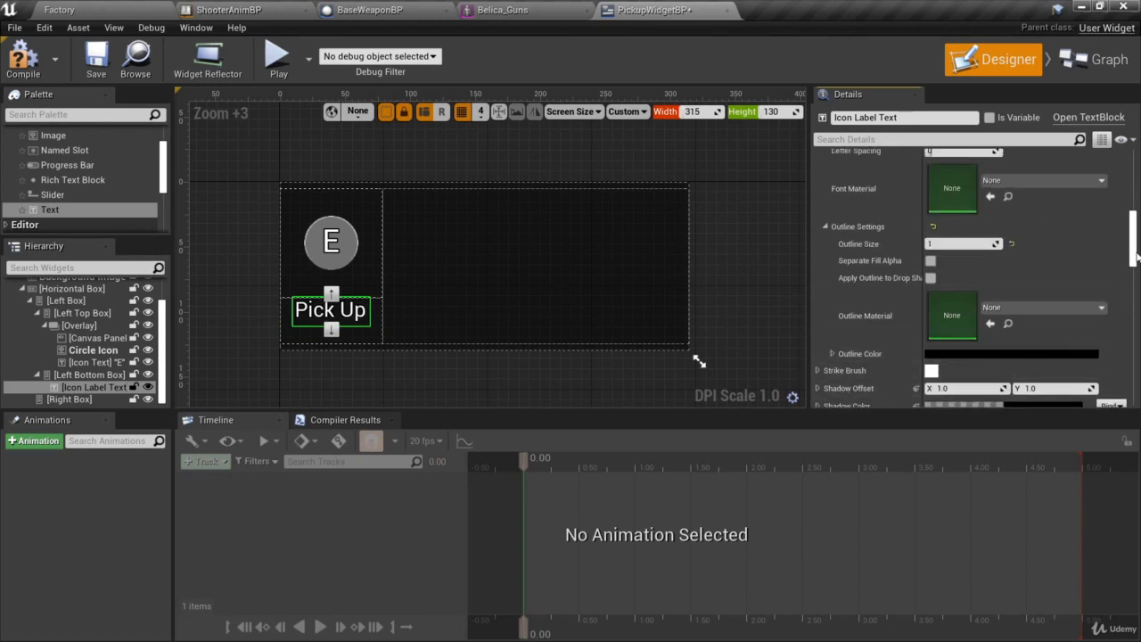
{"action": "left_click_drag", "start_coordinate": [1134, 258], "coordinate": [1133, 200]}
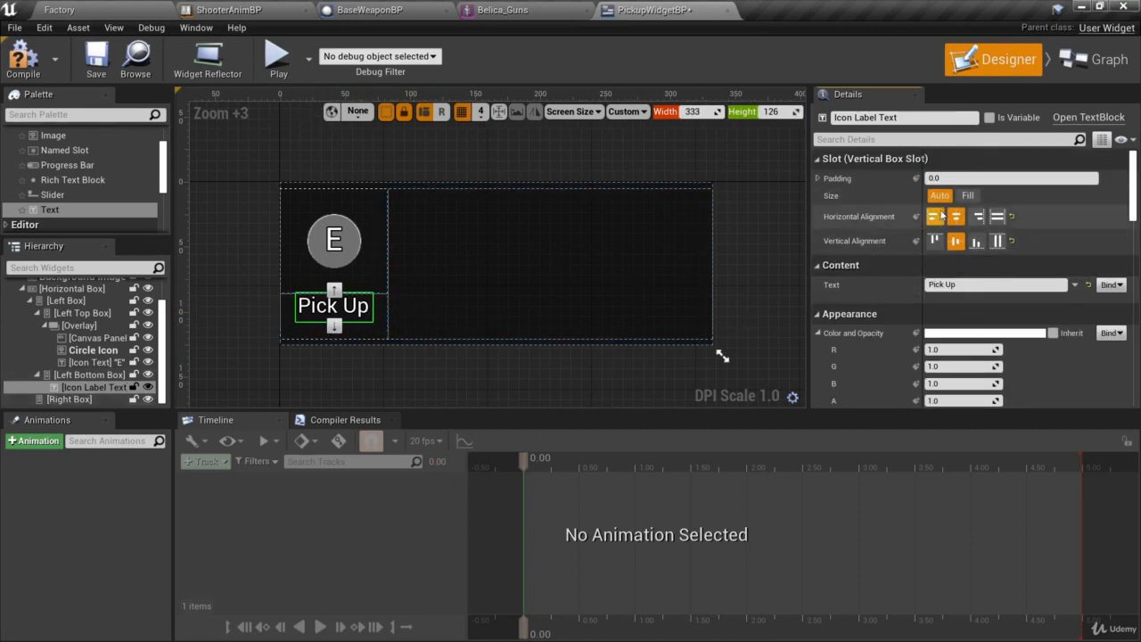
{"action": "left_click", "coordinate": [969, 195]}
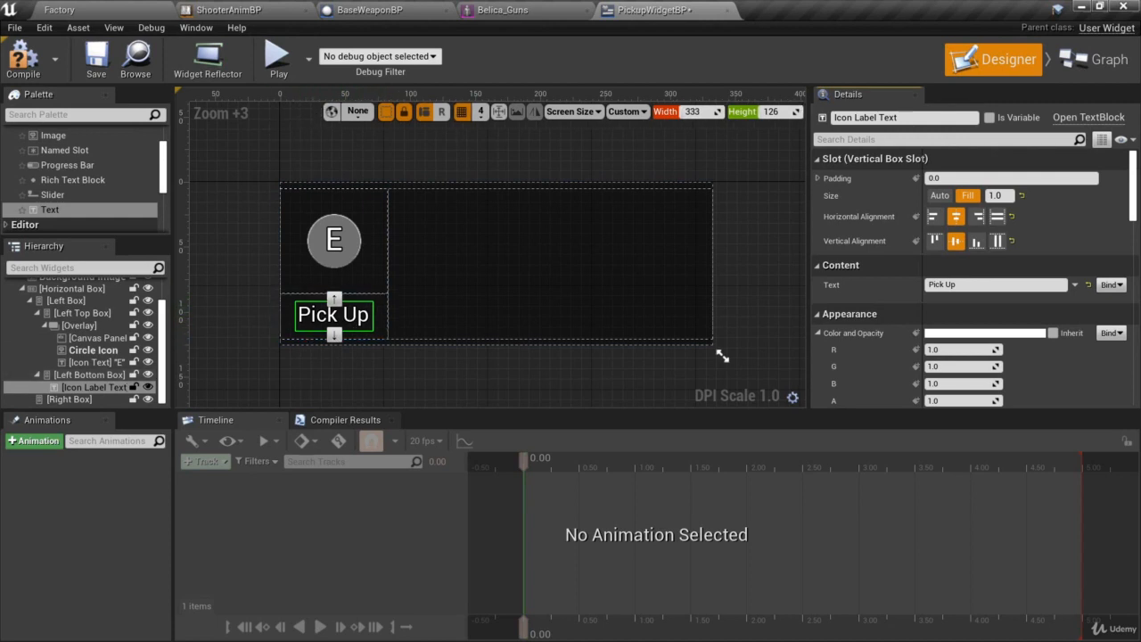
Collapse the Left Bottom Box and Left Top Box in the widget hierarchy, and select the Right Box.
{"action": "scroll", "coordinate": [163, 353], "scroll_direction": "up", "scroll_amount": 1}
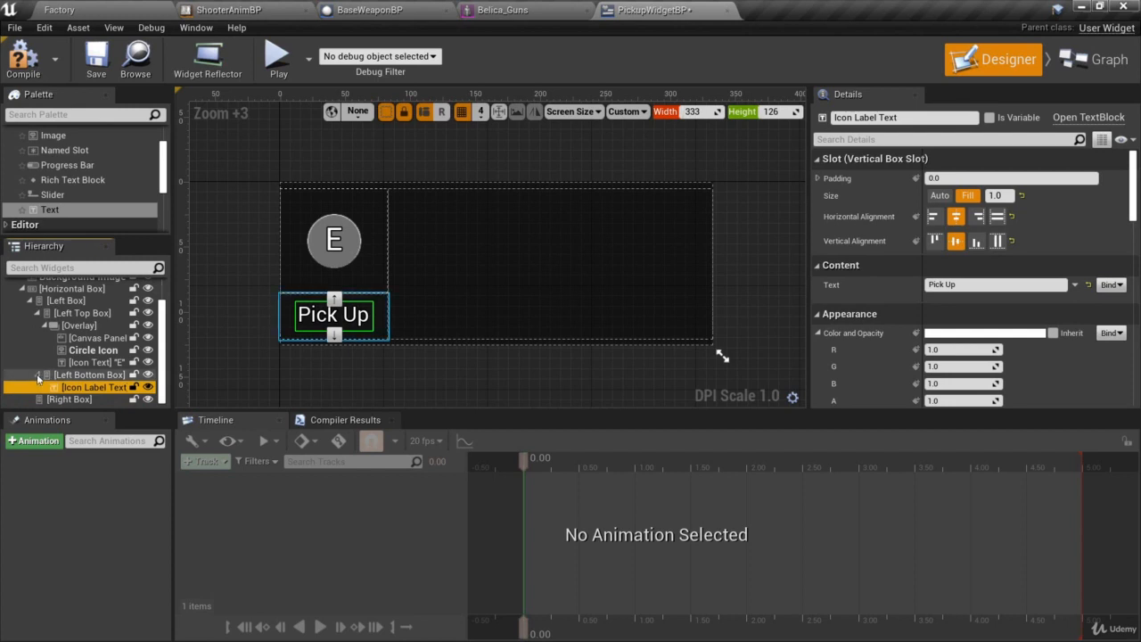
{"action": "left_click", "coordinate": [37, 387]}
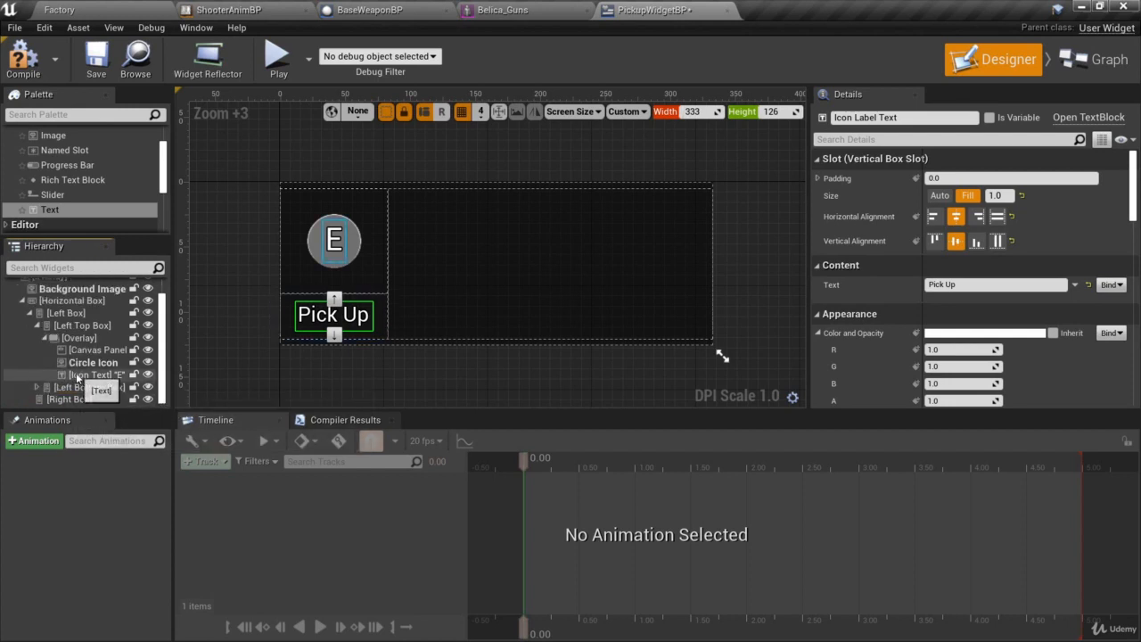
{"action": "left_click", "coordinate": [37, 326]}
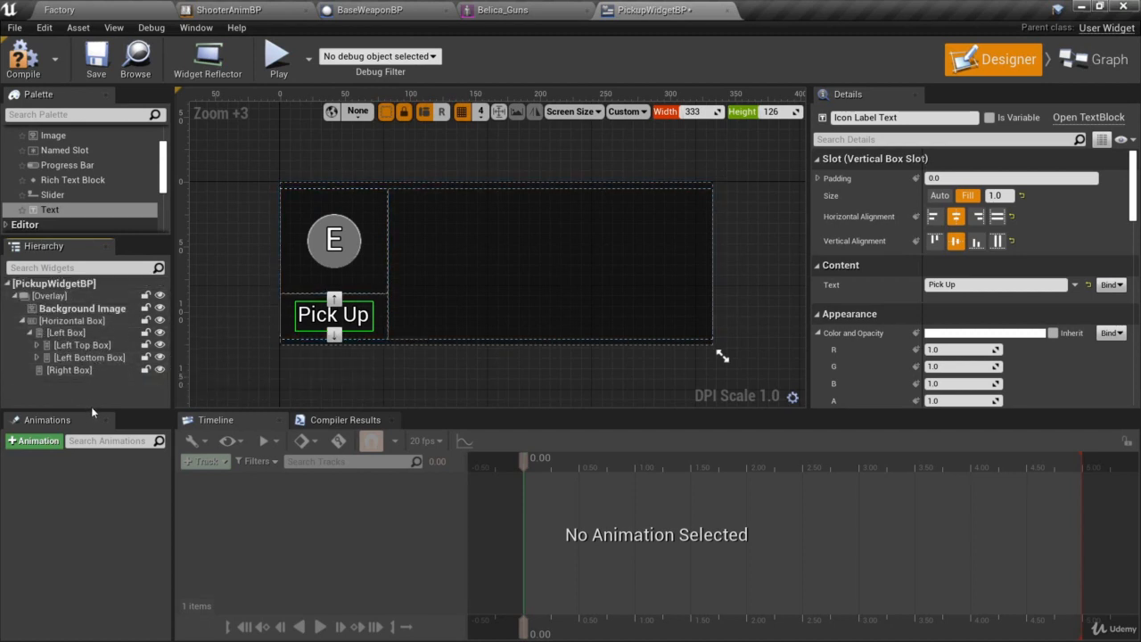
{"action": "left_click_drag", "start_coordinate": [92, 412], "coordinate": [93, 504]}
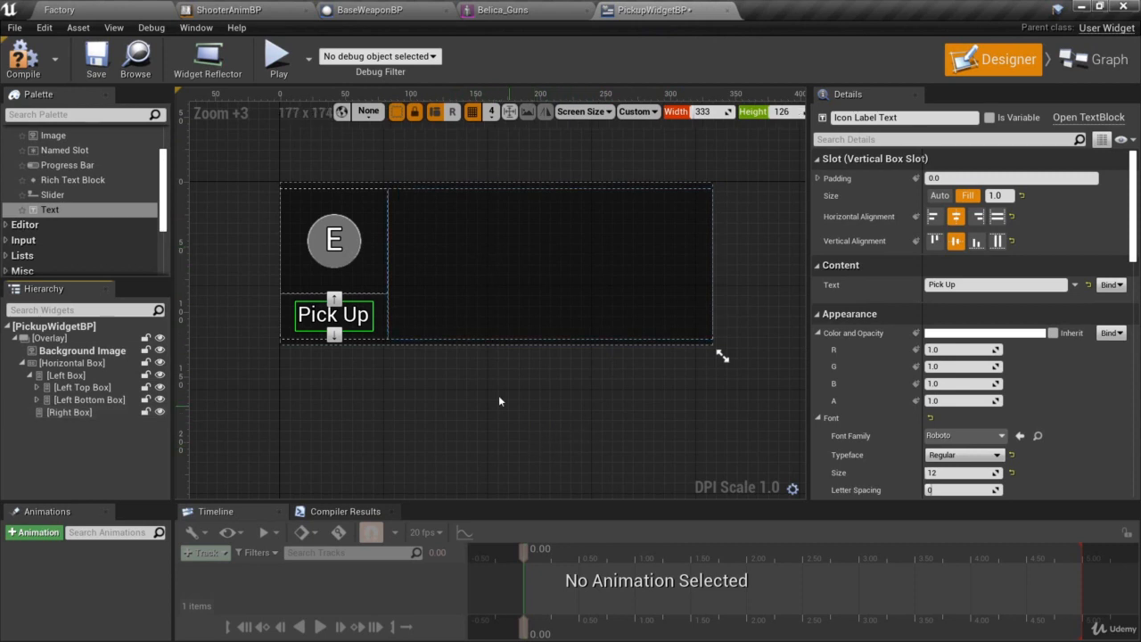
{"action": "left_click", "coordinate": [501, 250]}
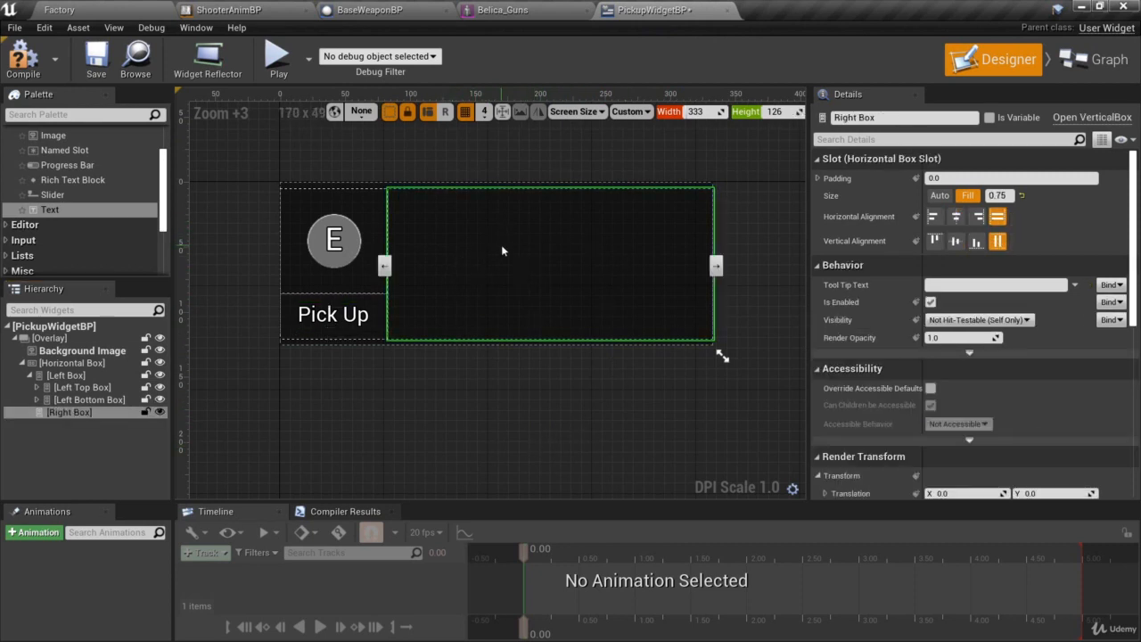